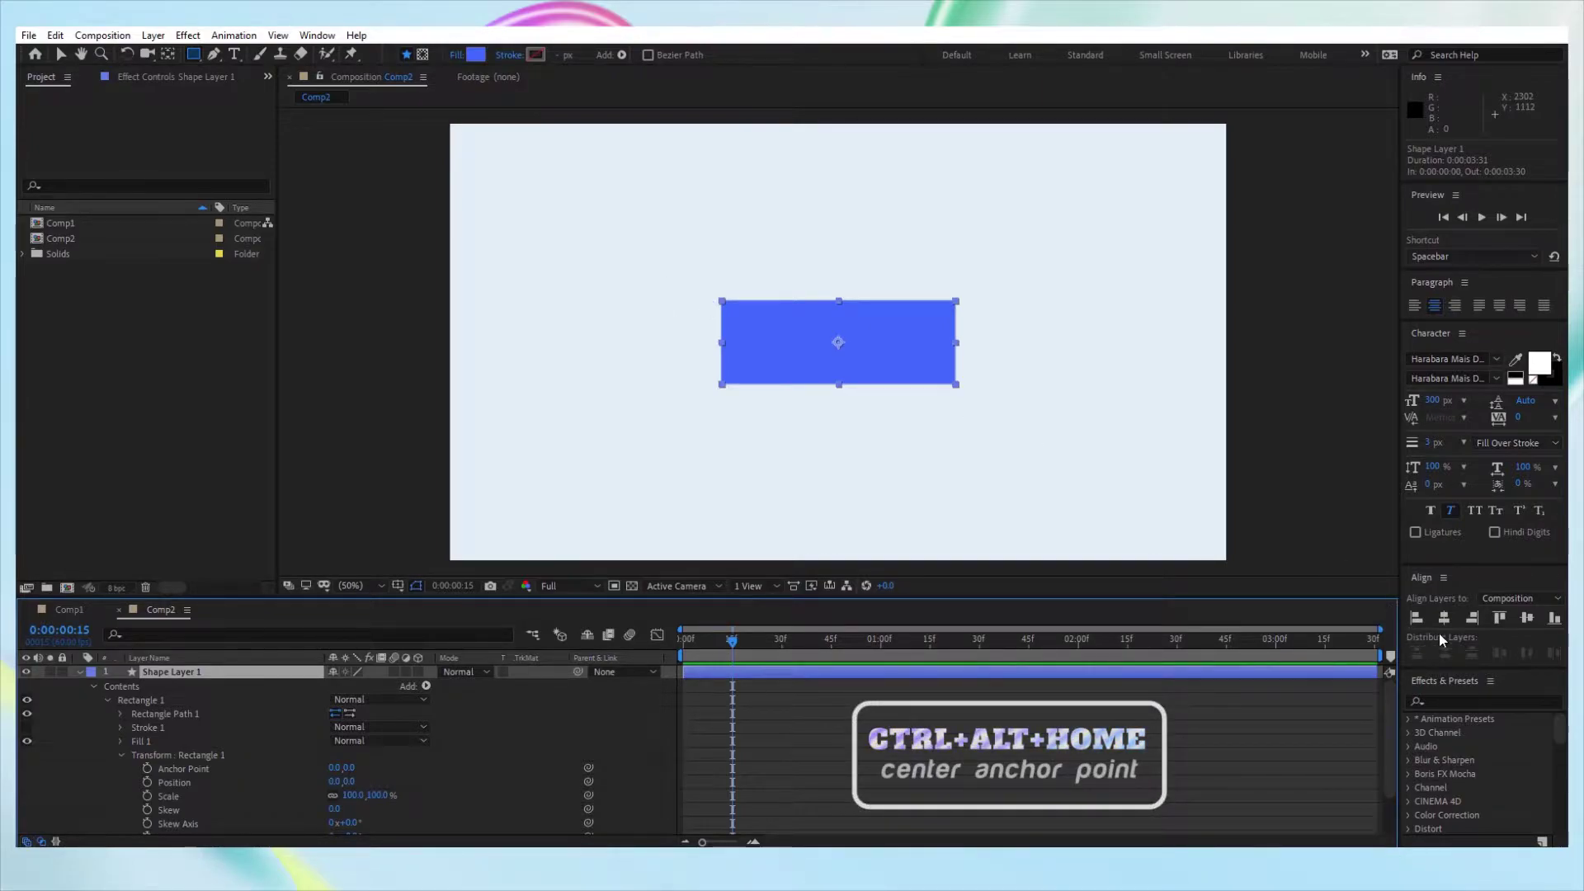
Rename the shape layer to 'Rectangle' and collapse its properties.
{"action": "right_click", "coordinate": [169, 675]}
{"action": "left_click", "coordinate": [201, 661]}
{"action": "type", "text": "Rectangle"}
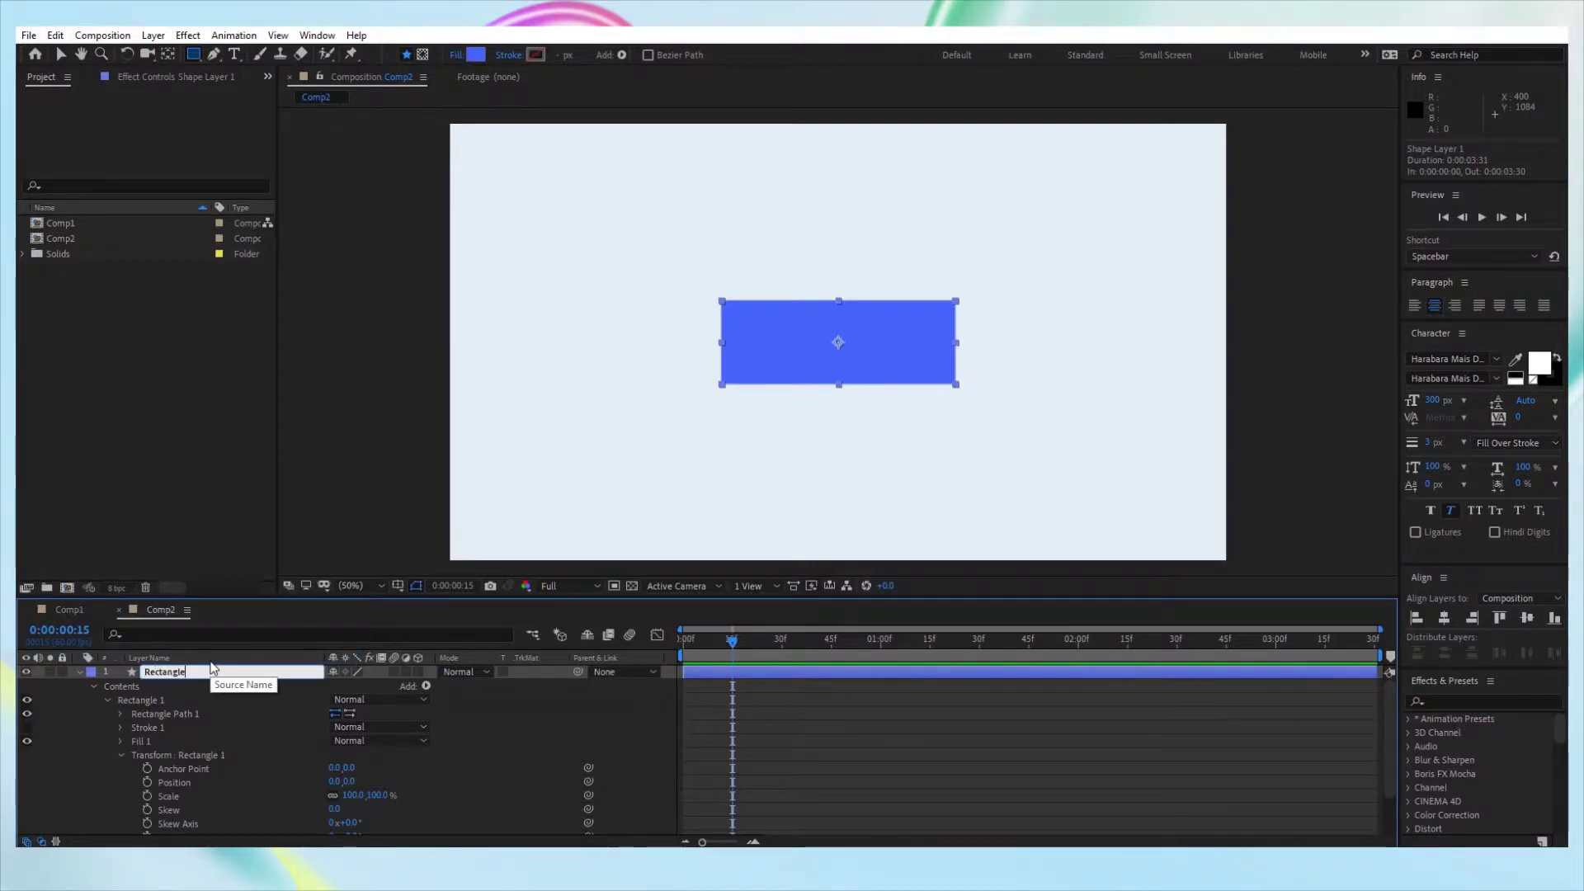
{"action": "key", "text": "Return"}
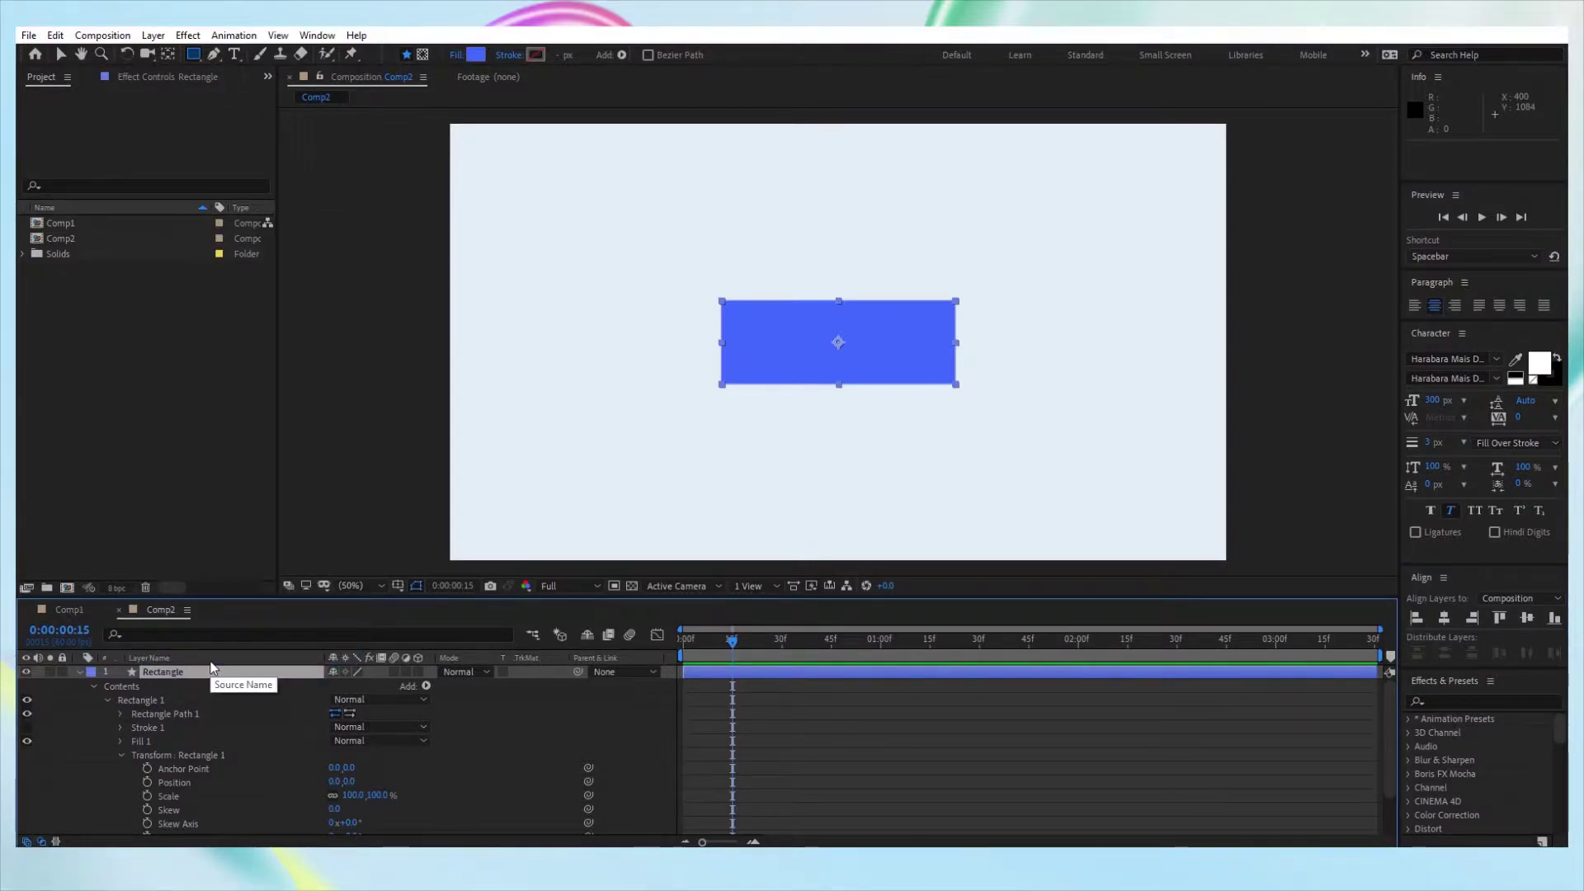
{"action": "left_click", "coordinate": [78, 672]}
{"action": "left_click", "coordinate": [213, 741]}
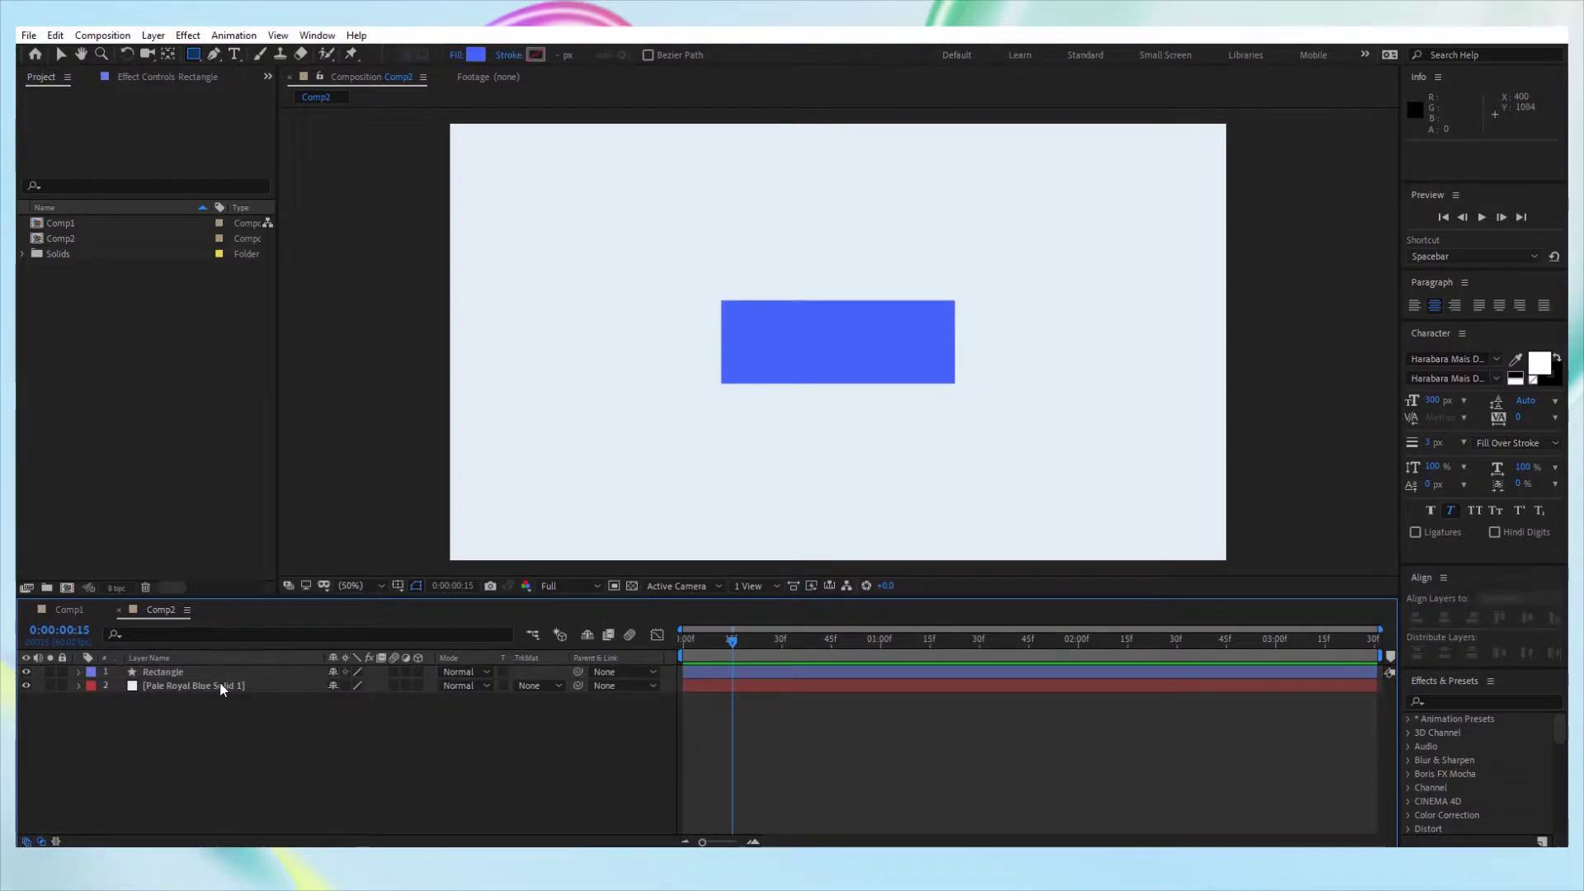
Add a text layer containing 'h' and drag the letter into place.
{"action": "right_click", "coordinate": [253, 710]}
{"action": "mouse_move", "coordinate": [414, 535]}
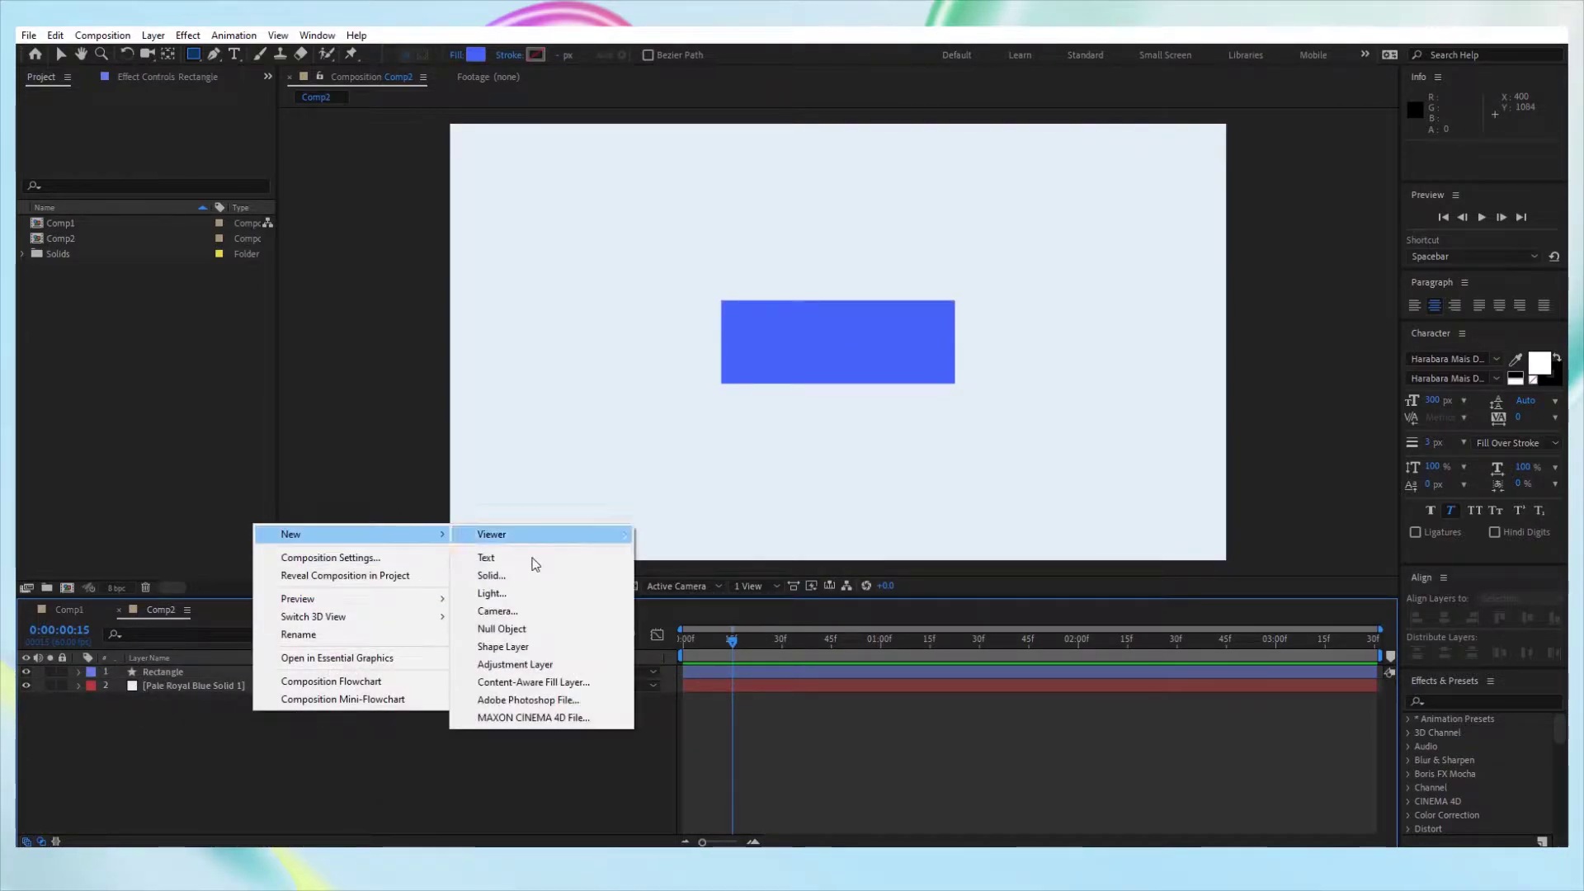
{"action": "left_click", "coordinate": [505, 557]}
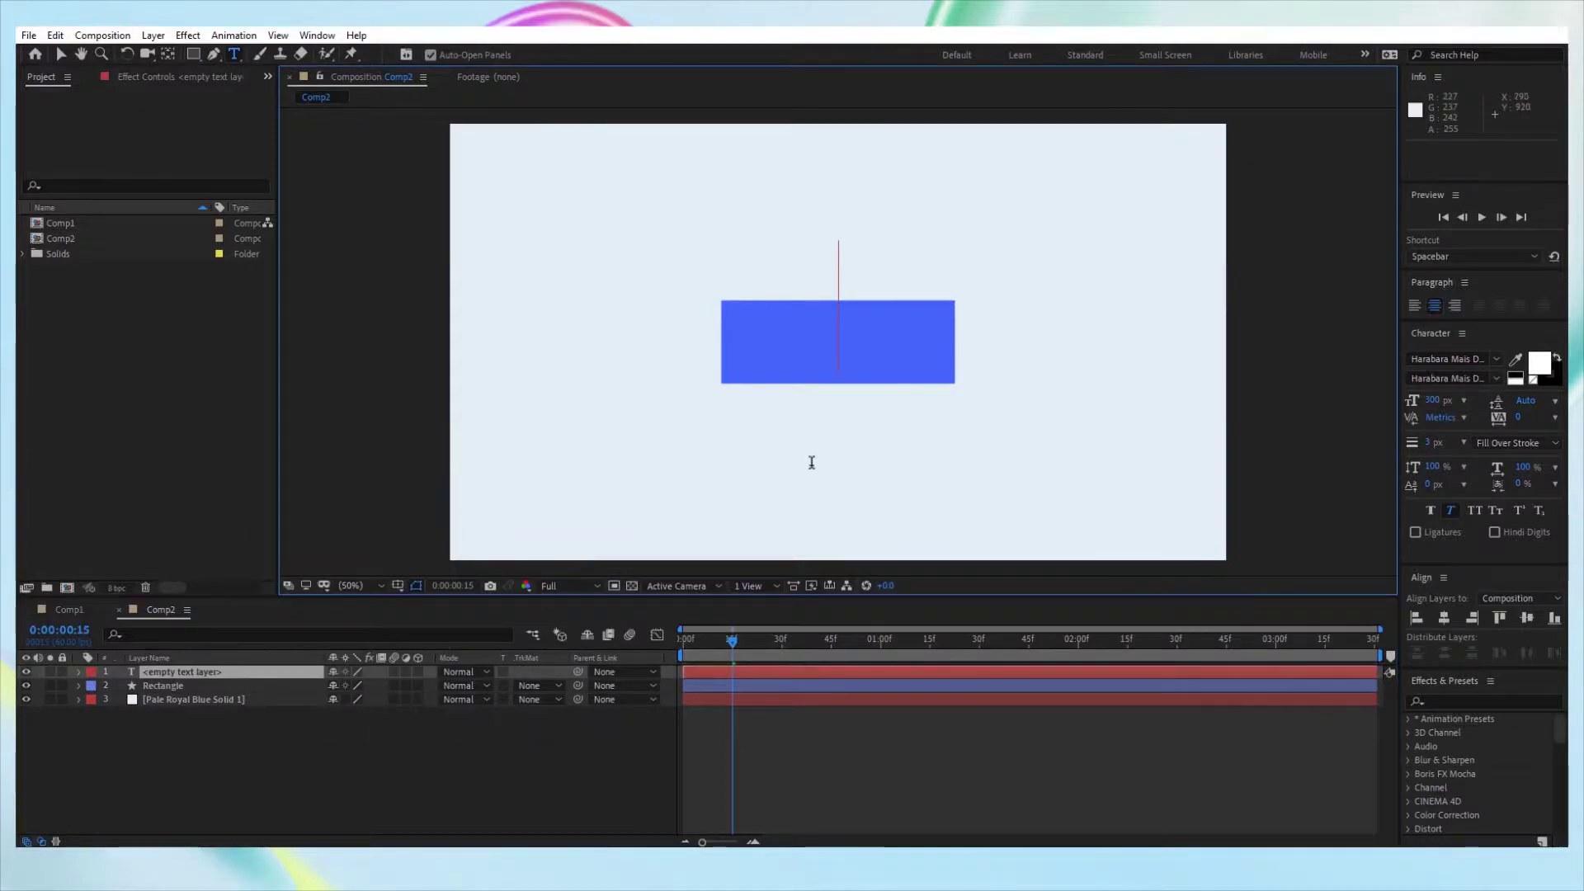
{"action": "type", "text": "h"}
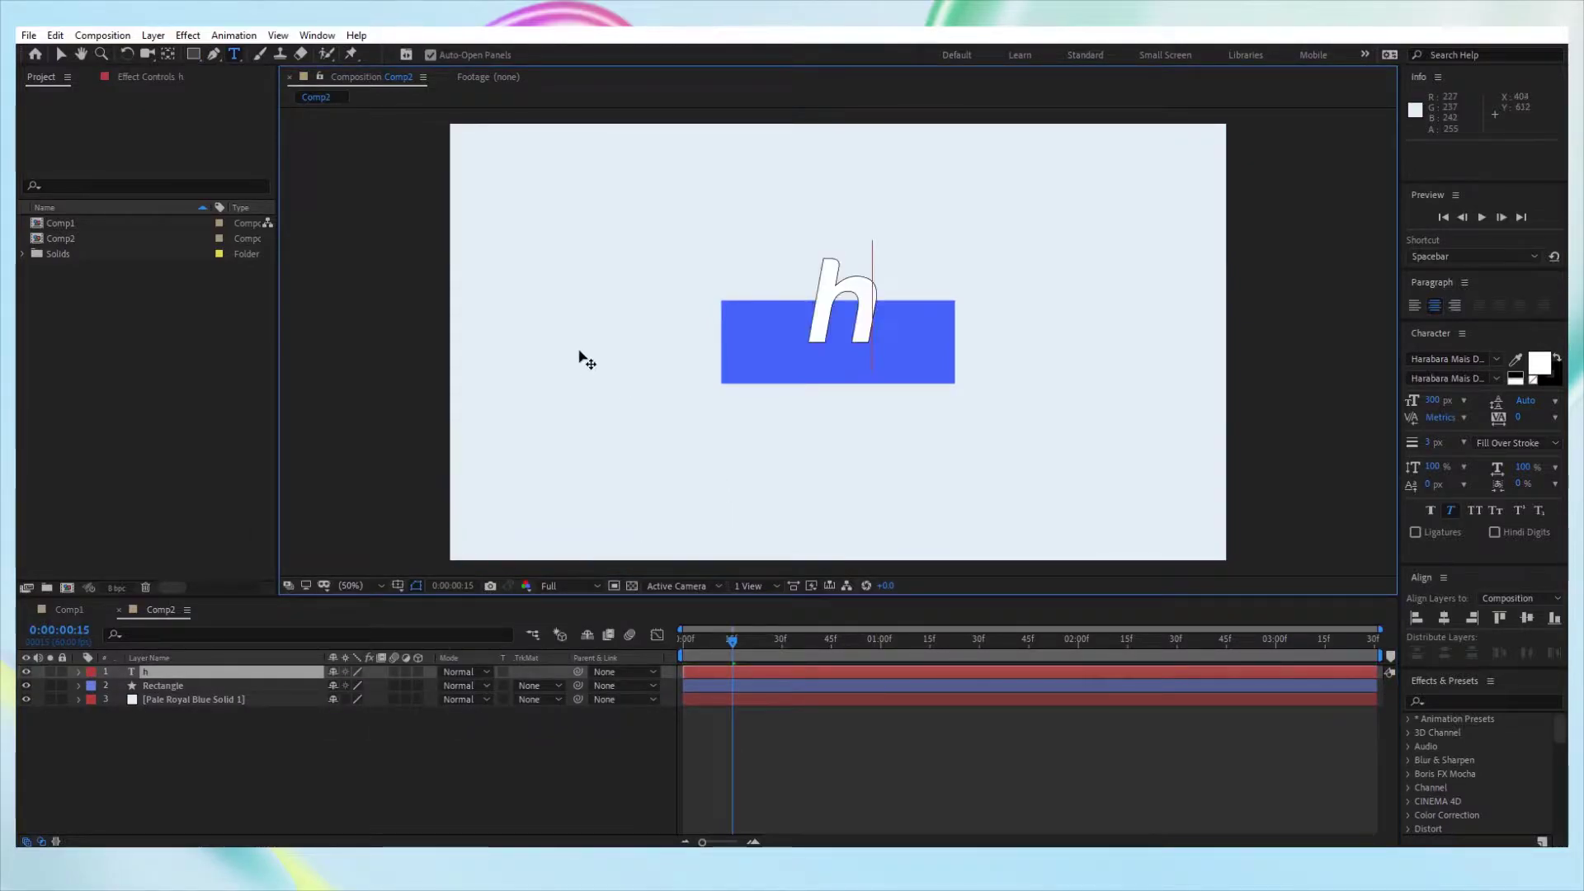
{"action": "left_click", "coordinate": [61, 55]}
{"action": "left_click", "coordinate": [840, 353]}
{"action": "left_click_drag", "start_coordinate": [797, 335], "coordinate": [632, 411]}
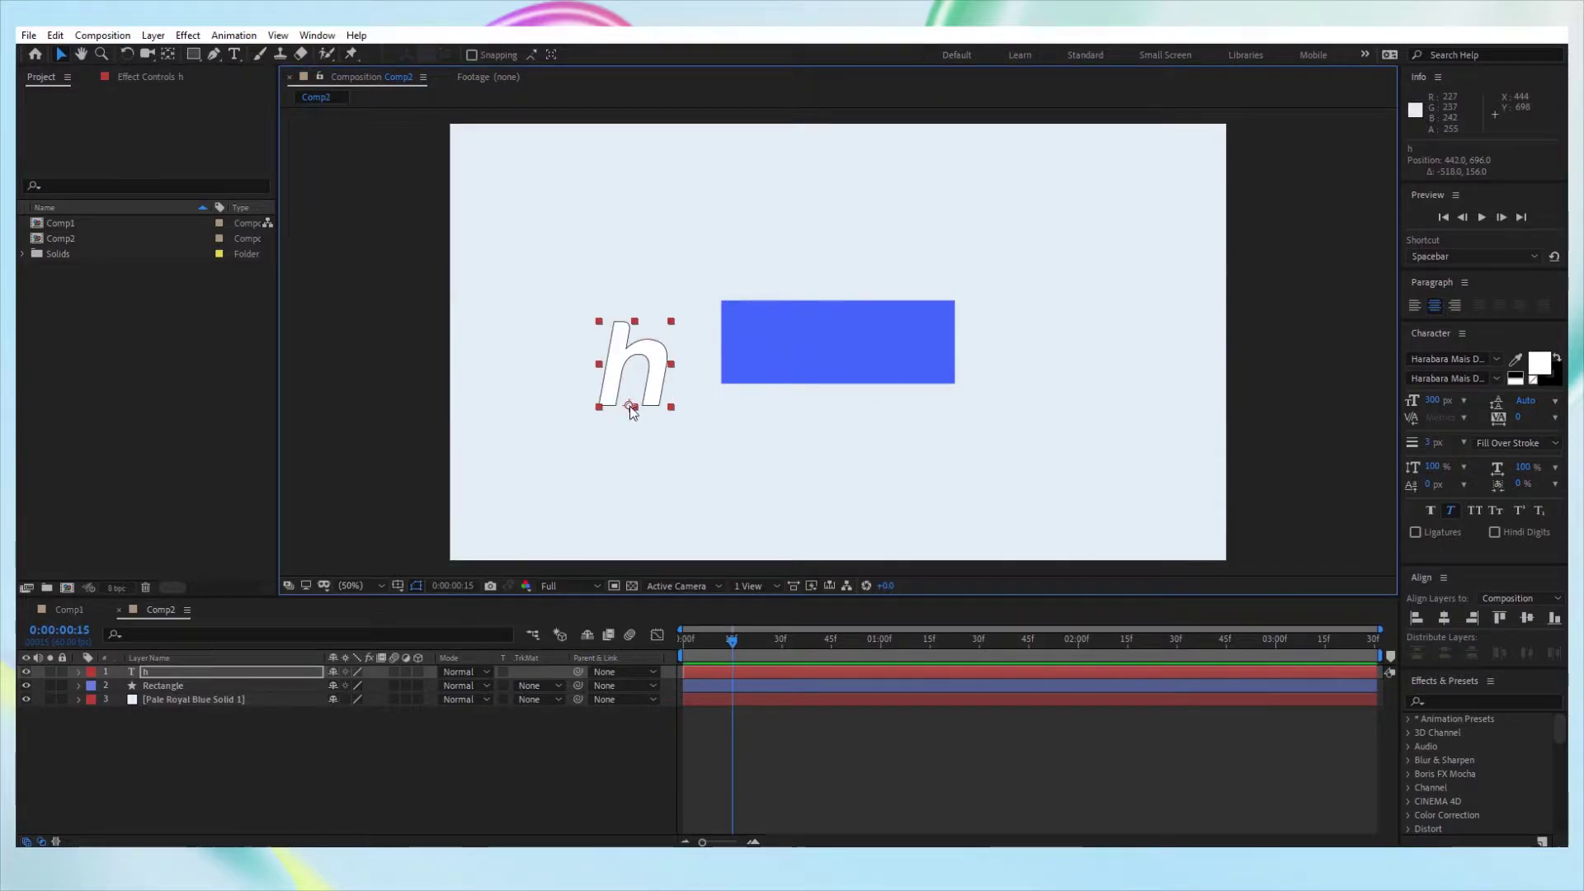
Centre the h layer's anchor point and align the letter to the composition centre.
{"action": "key", "text": "ctrl+alt+Home"}
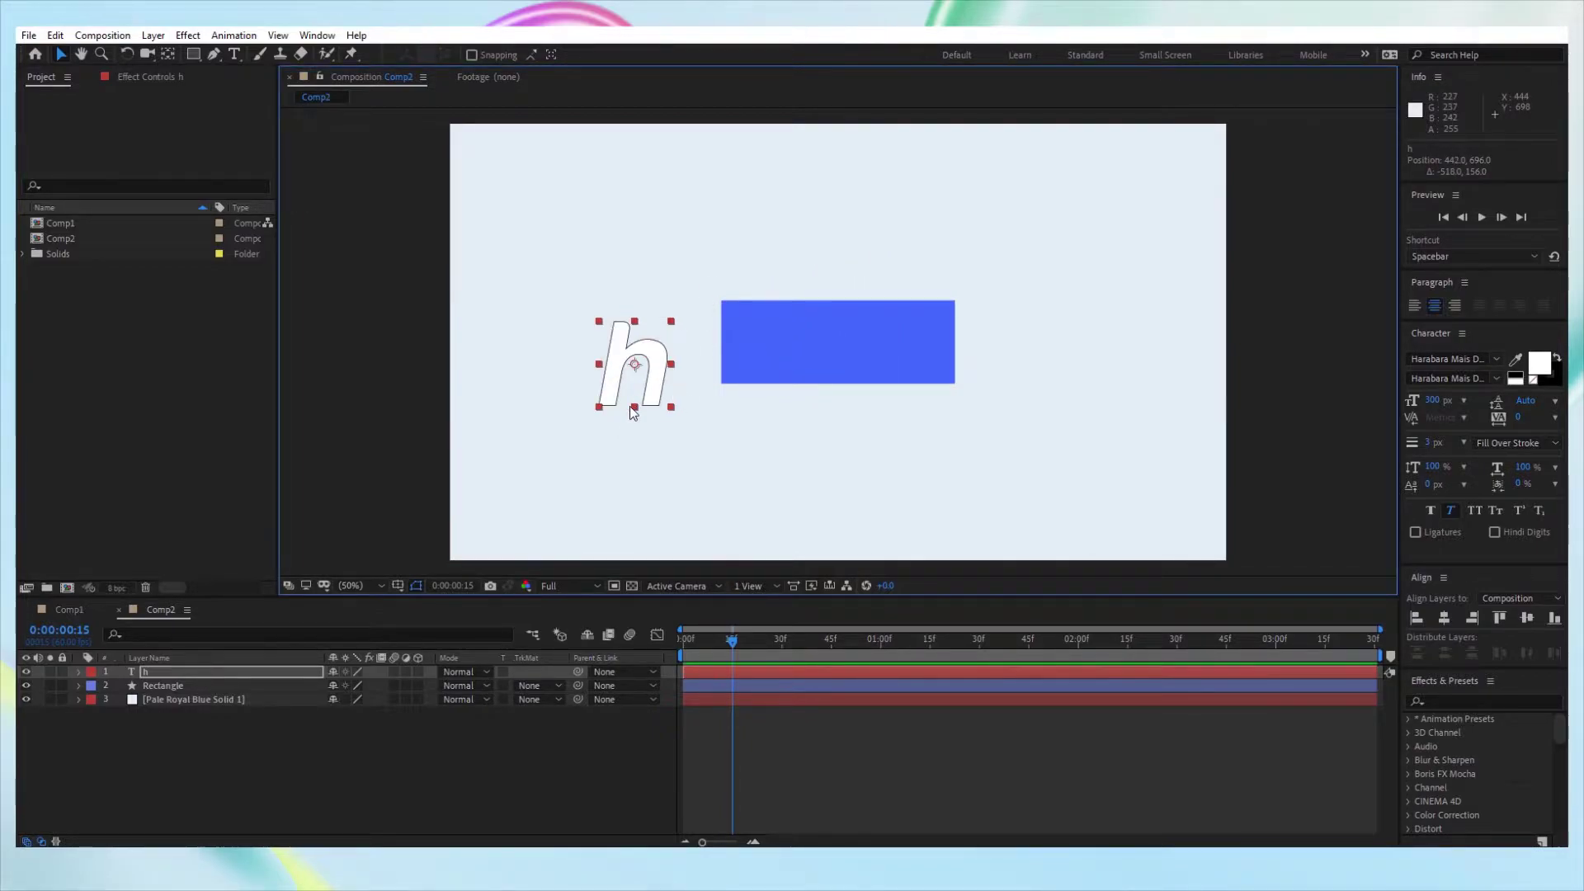
{"action": "left_click", "coordinate": [1447, 619]}
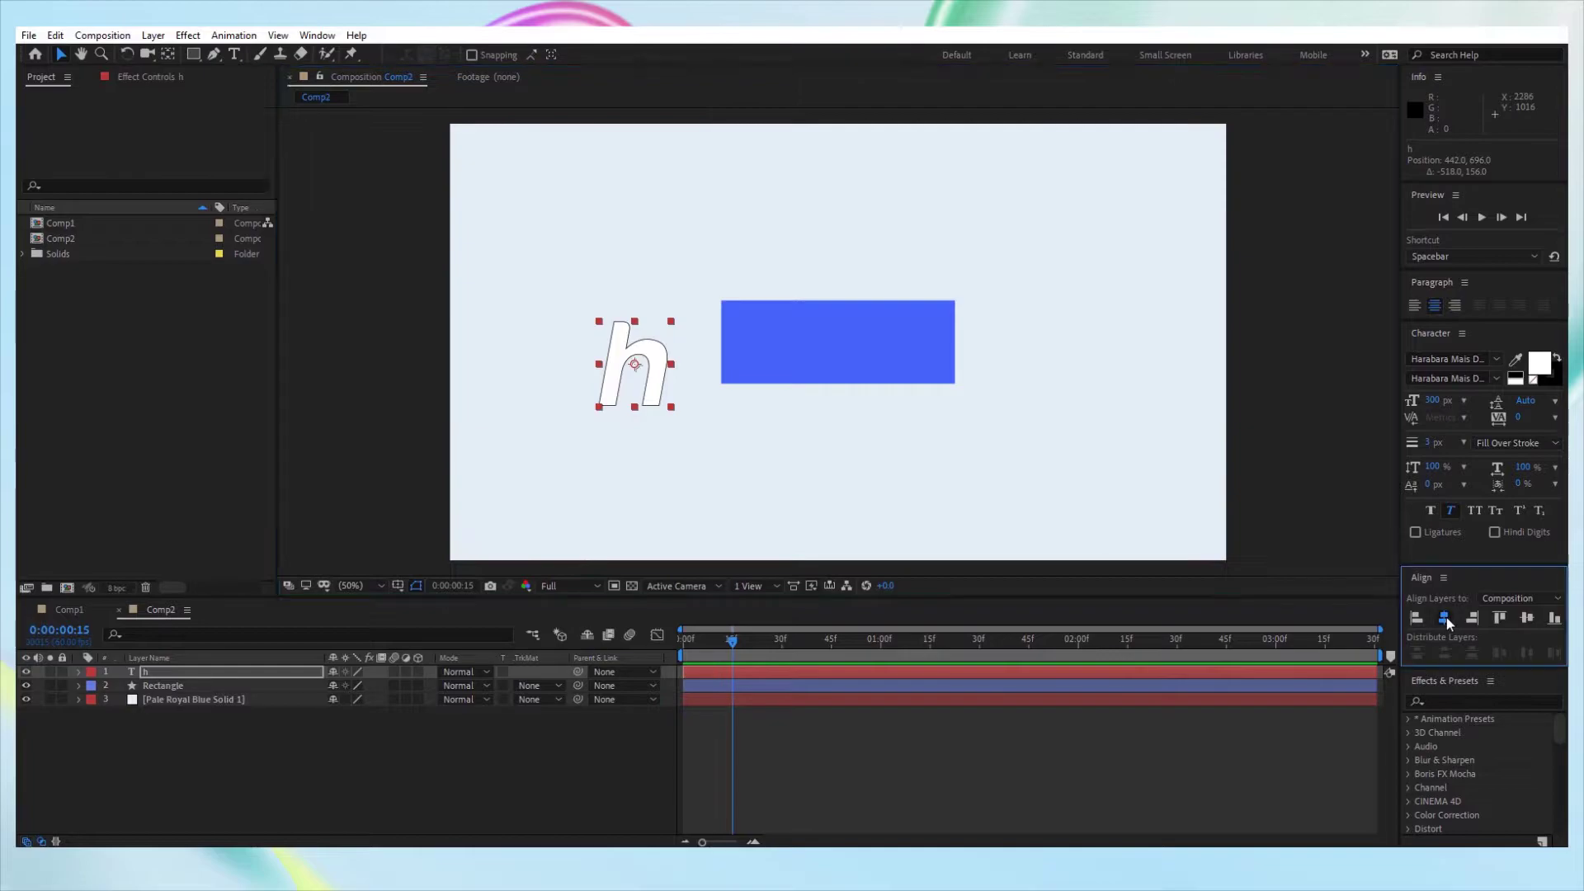
{"action": "left_click", "coordinate": [1528, 617]}
{"action": "left_click", "coordinate": [459, 777]}
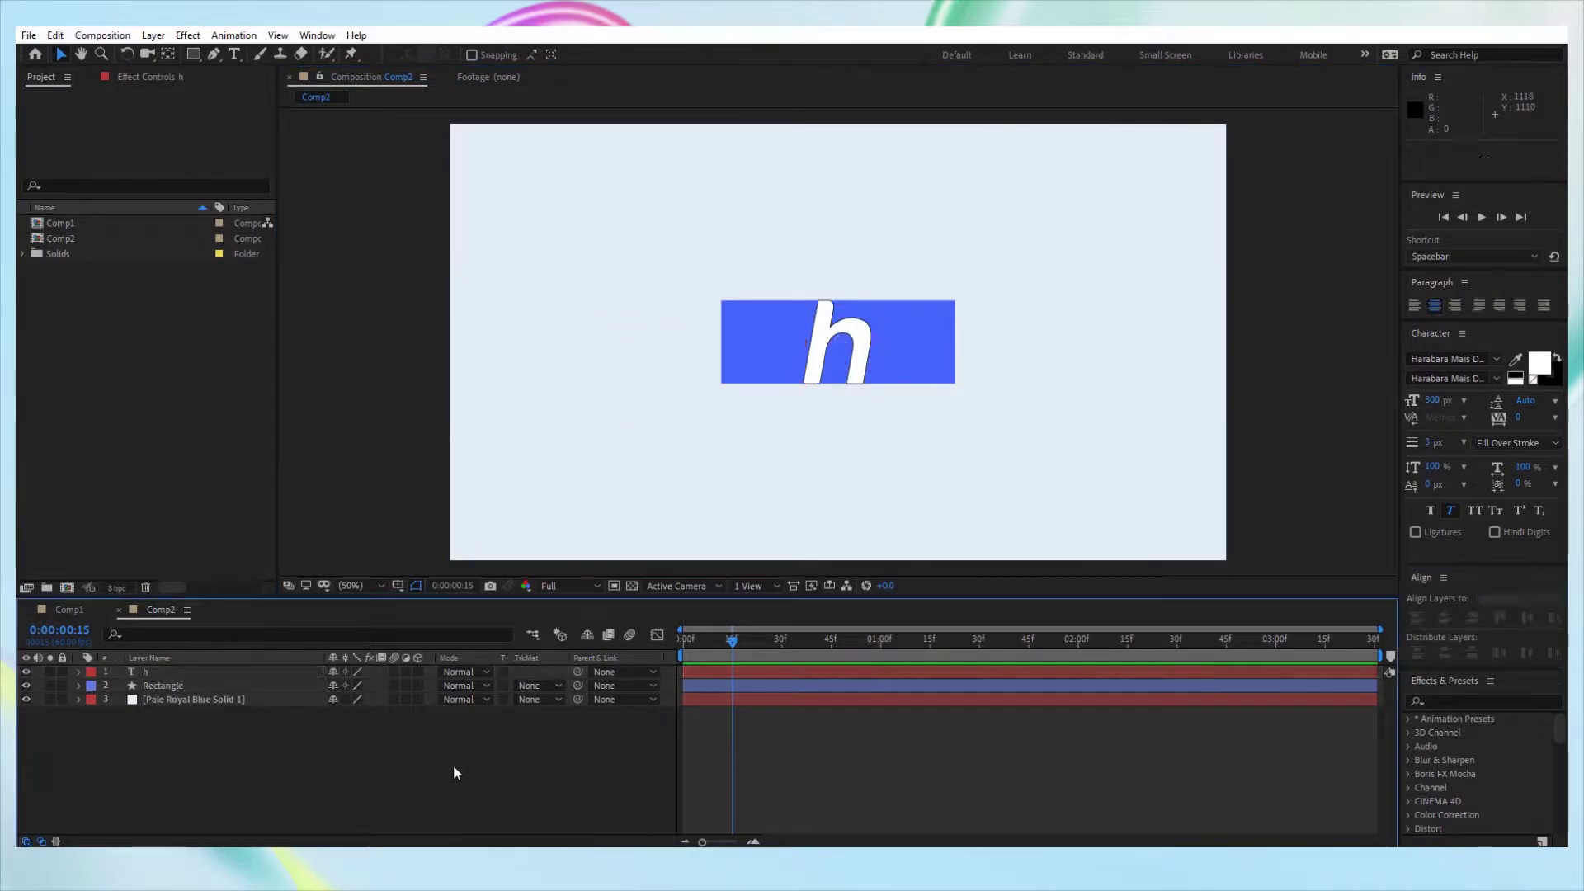
{"action": "left_click", "coordinate": [190, 685]}
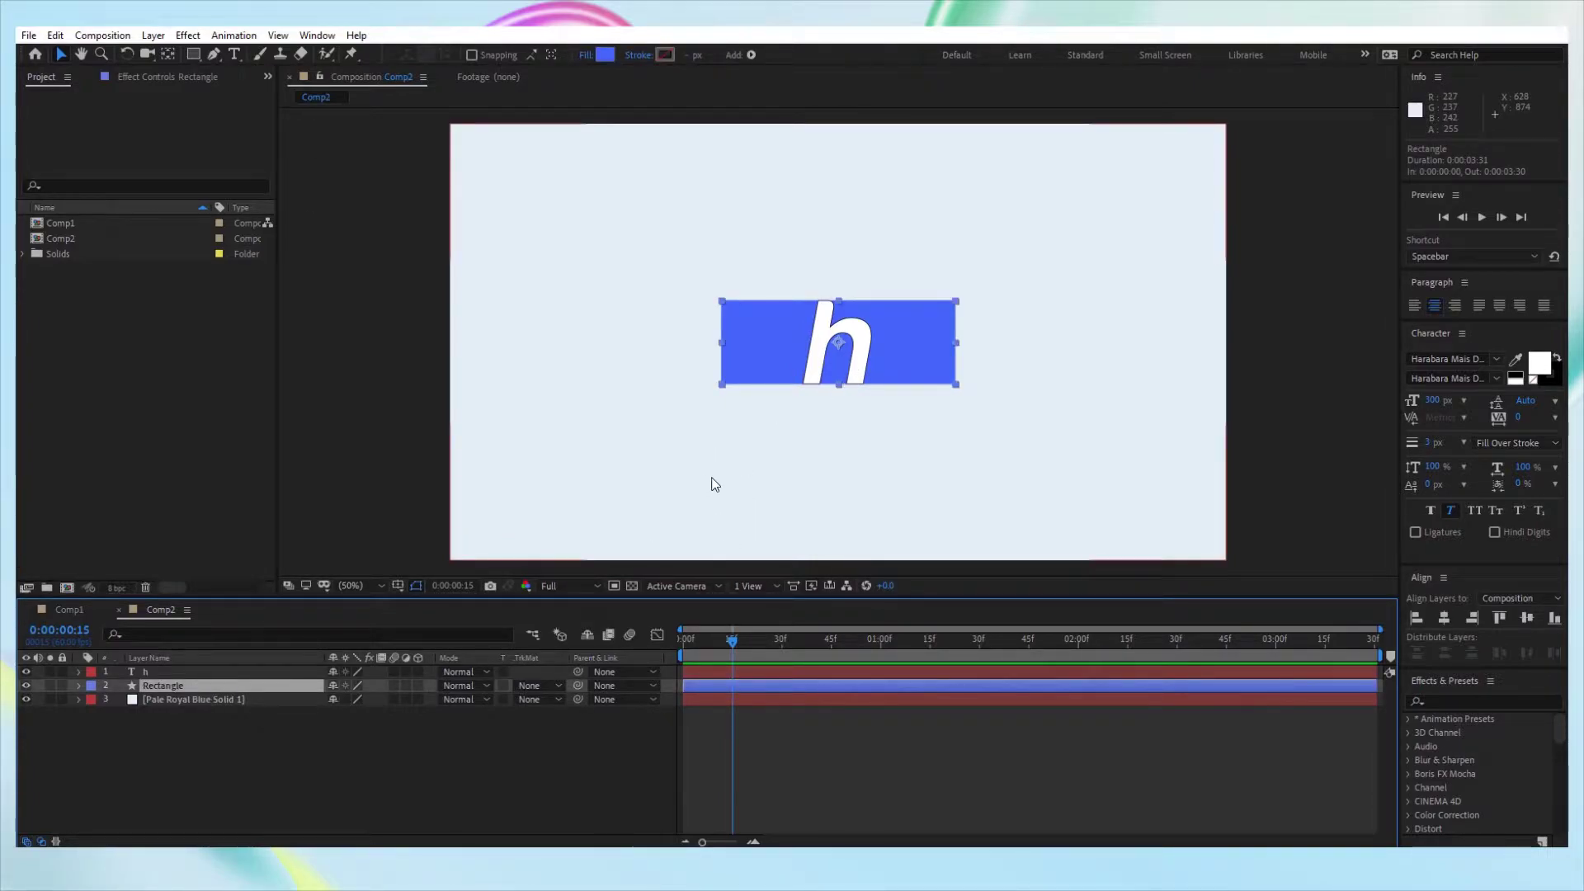
Convert the h text layer into an 'h Outlines' shape layer using Create Shapes from Text.
{"action": "left_click", "coordinate": [173, 672]}
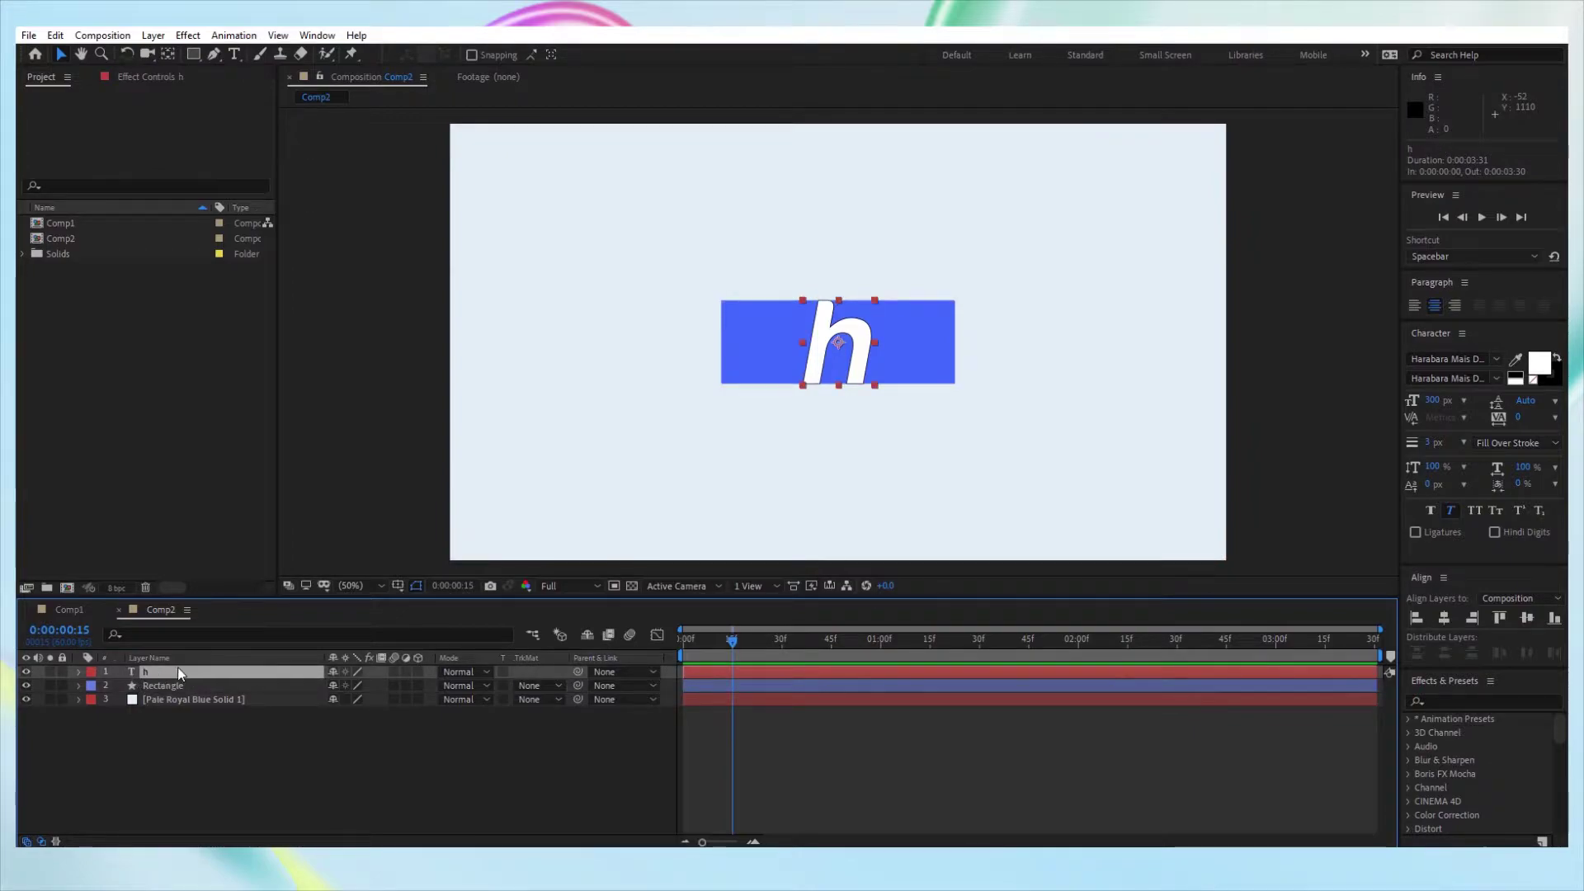
{"action": "right_click", "coordinate": [160, 674]}
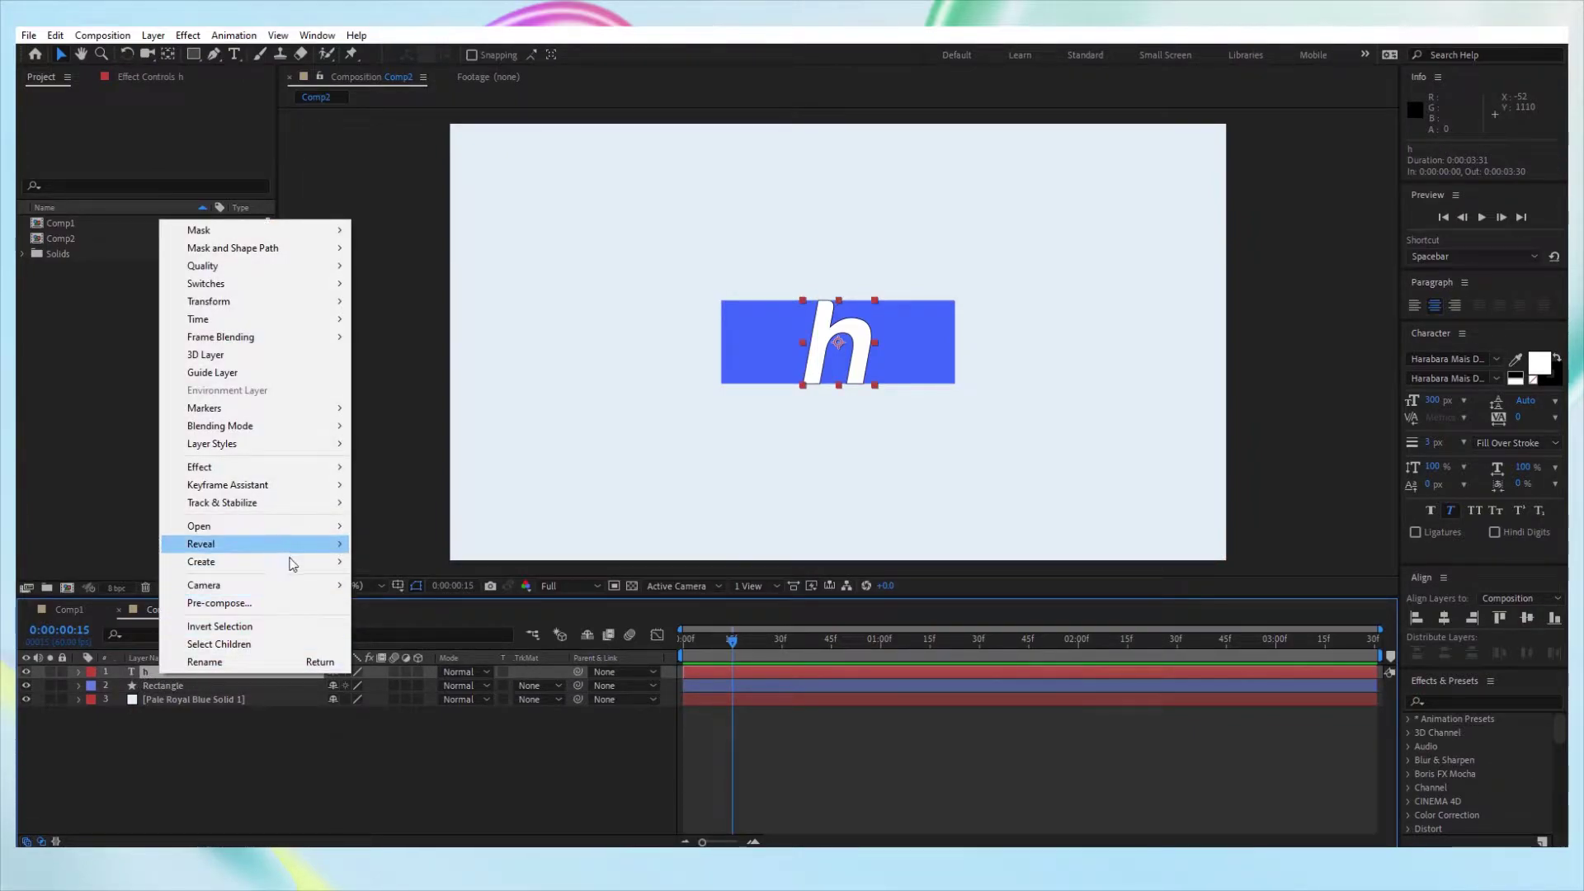
{"action": "mouse_move", "coordinate": [328, 561]}
{"action": "left_click", "coordinate": [450, 579]}
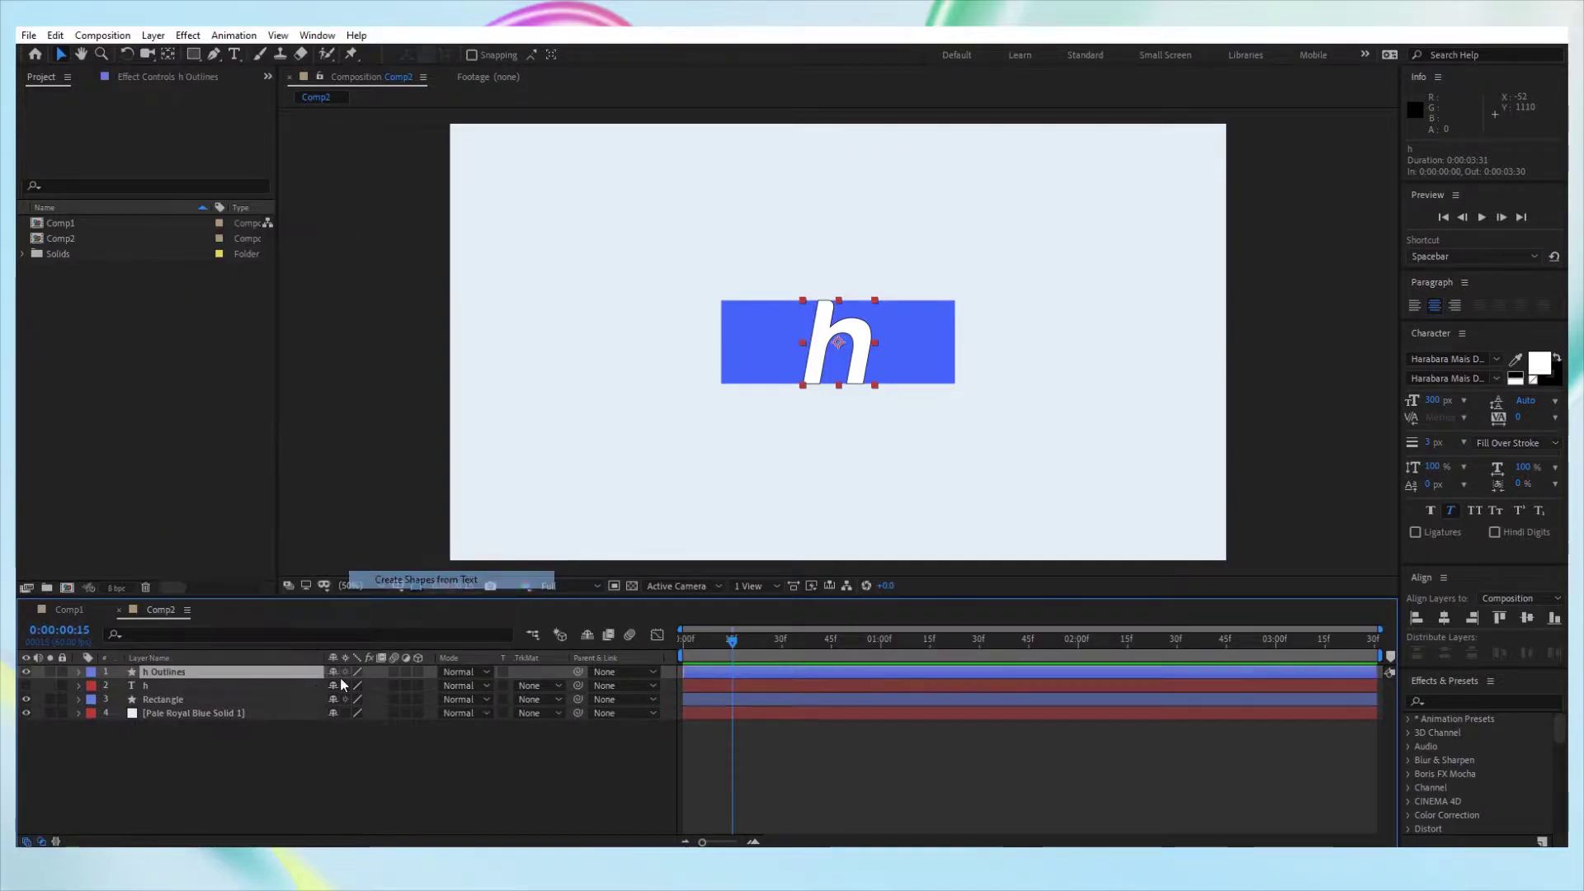
Delete the original h text layer, leaving h Outlines and Rectangle.
{"action": "left_click", "coordinate": [189, 686]}
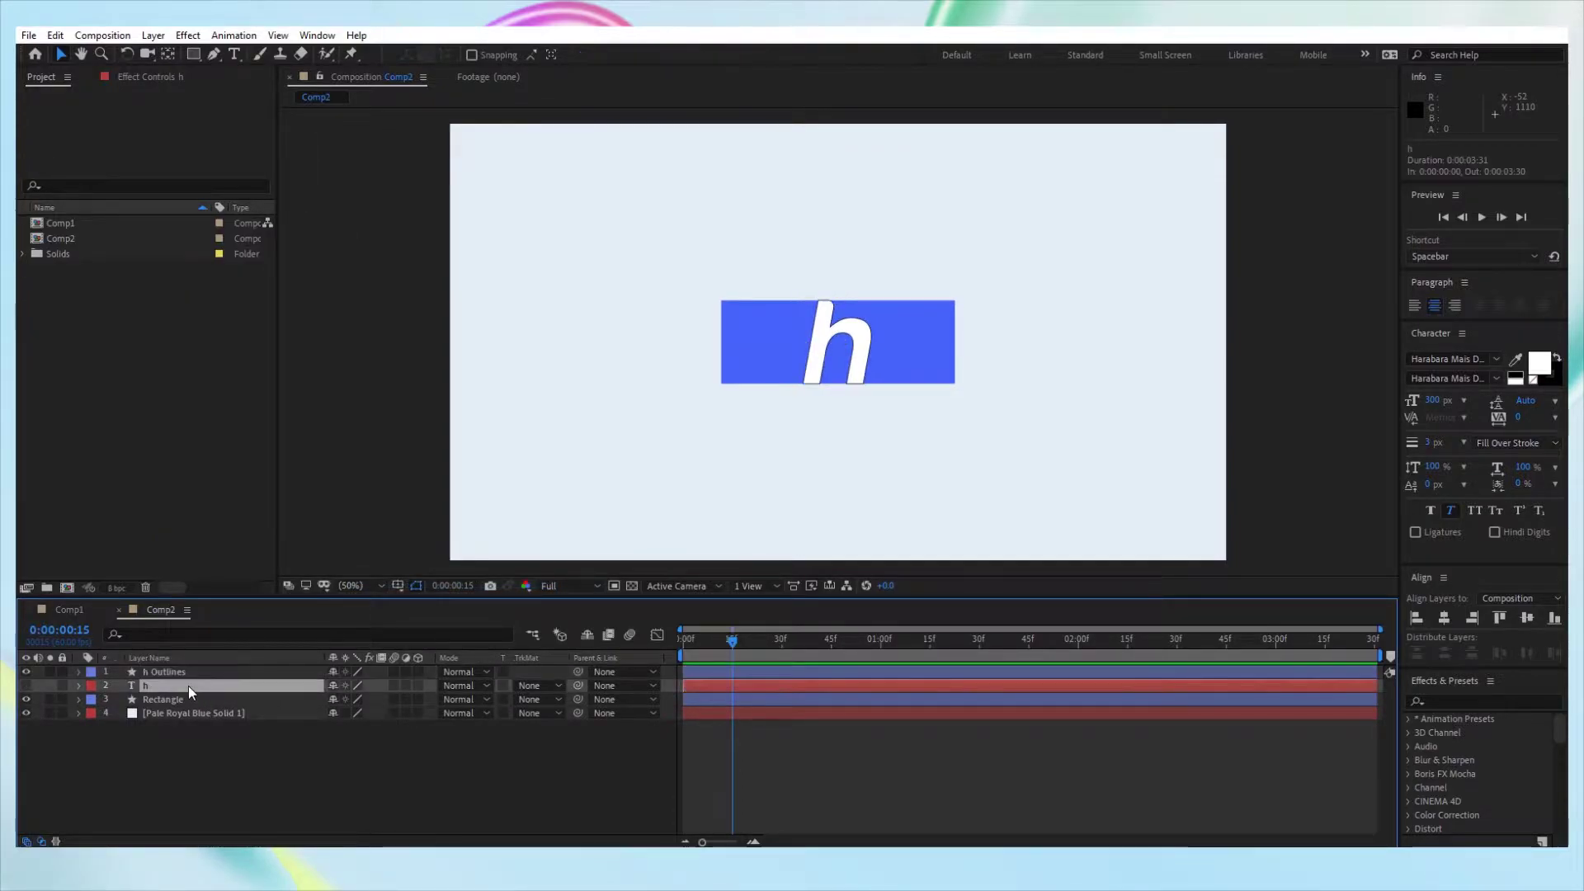
{"action": "key", "text": "Delete"}
{"action": "left_click", "coordinate": [187, 682]}
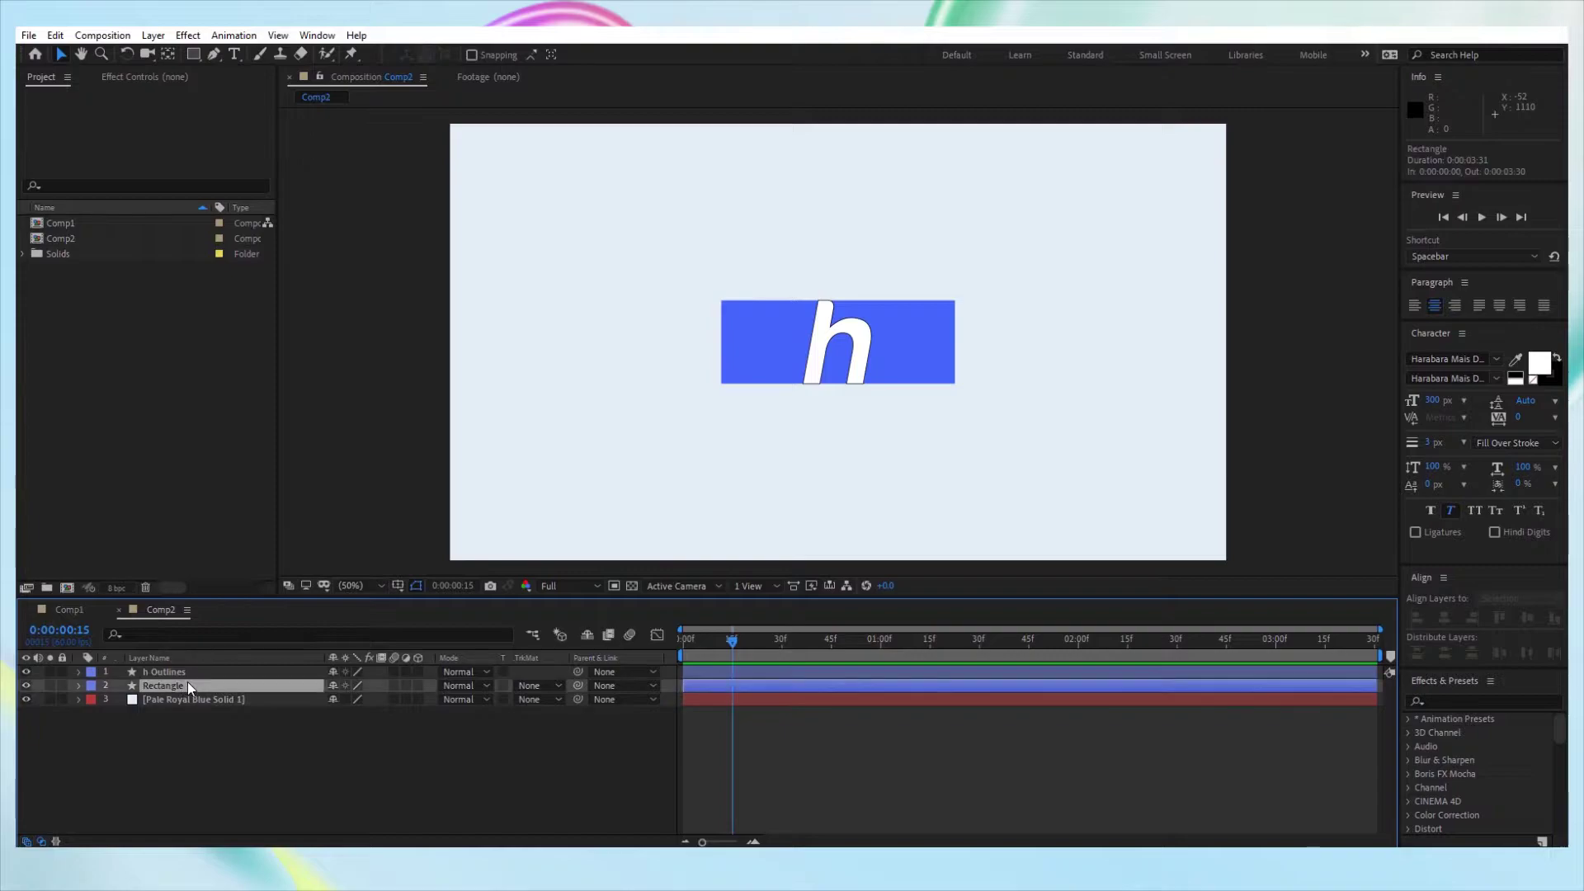
{"action": "left_click", "coordinate": [187, 671]}
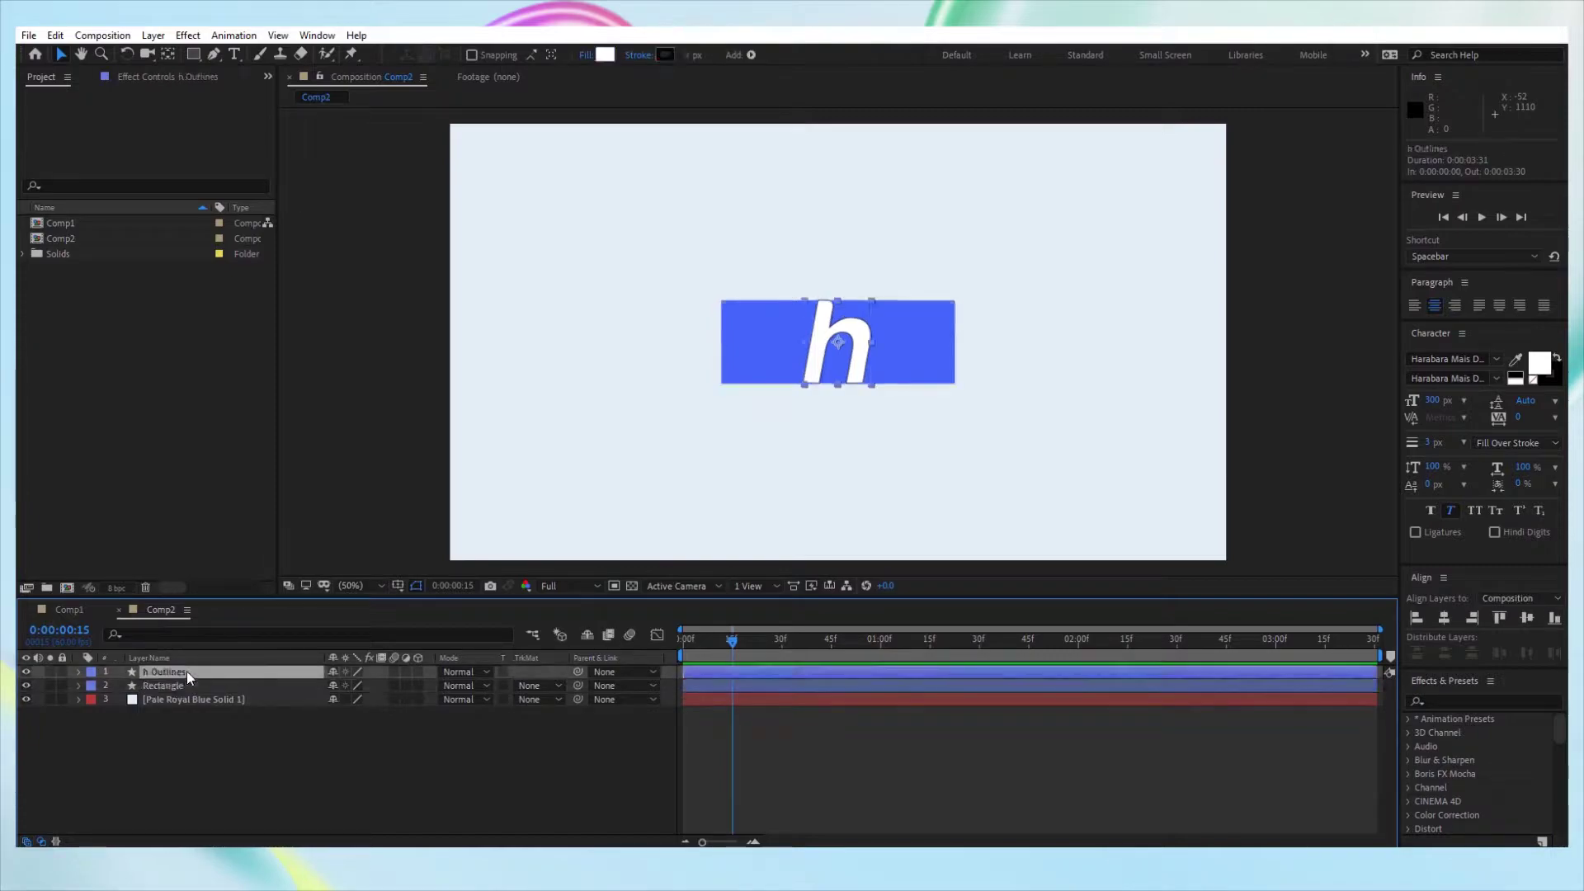
{"action": "left_click", "coordinate": [284, 756]}
Add a new empty shape layer to the composition.
{"action": "right_click", "coordinate": [300, 739]}
{"action": "mouse_move", "coordinate": [406, 566]}
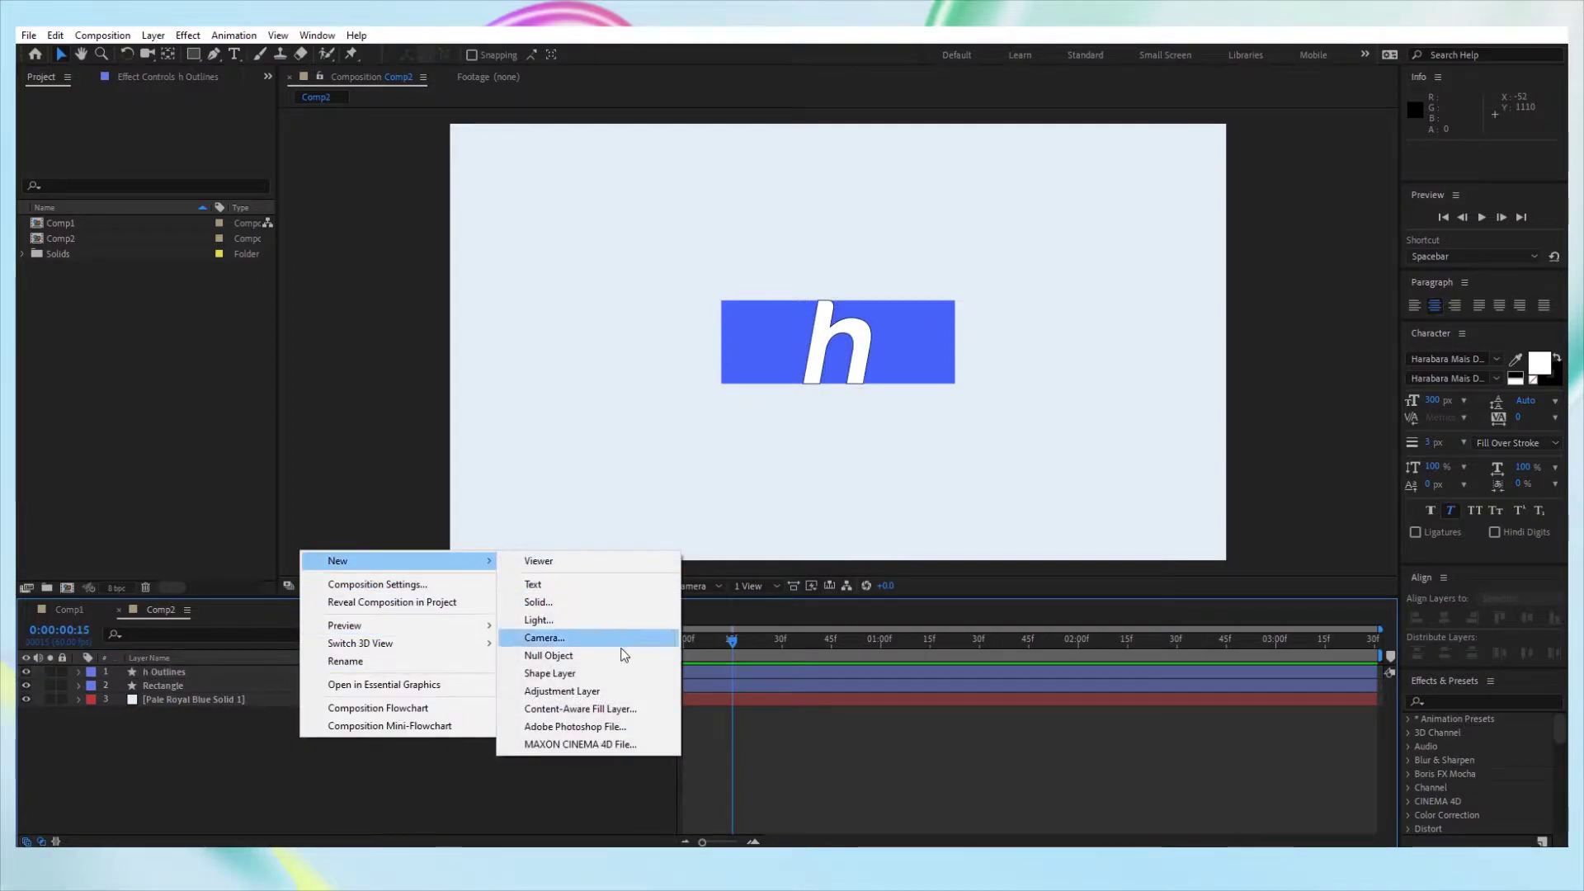
{"action": "left_click", "coordinate": [578, 674]}
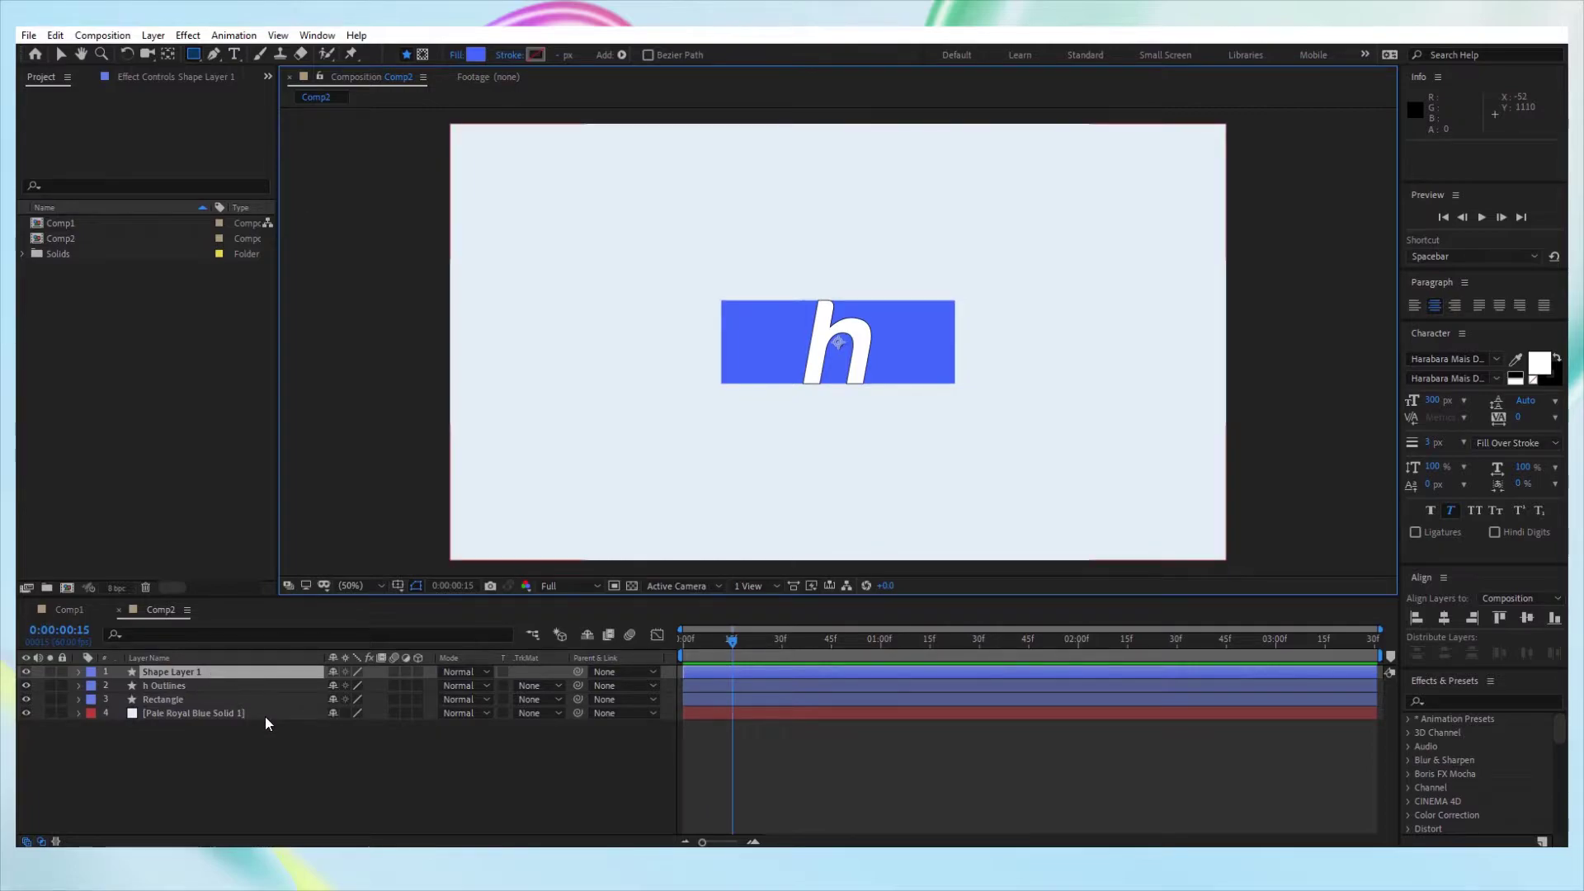
Rename the new shape layer to 'Rectangle-h'.
{"action": "right_click", "coordinate": [185, 671]}
{"action": "left_click", "coordinate": [235, 659]}
{"action": "type", "text": "Re"}
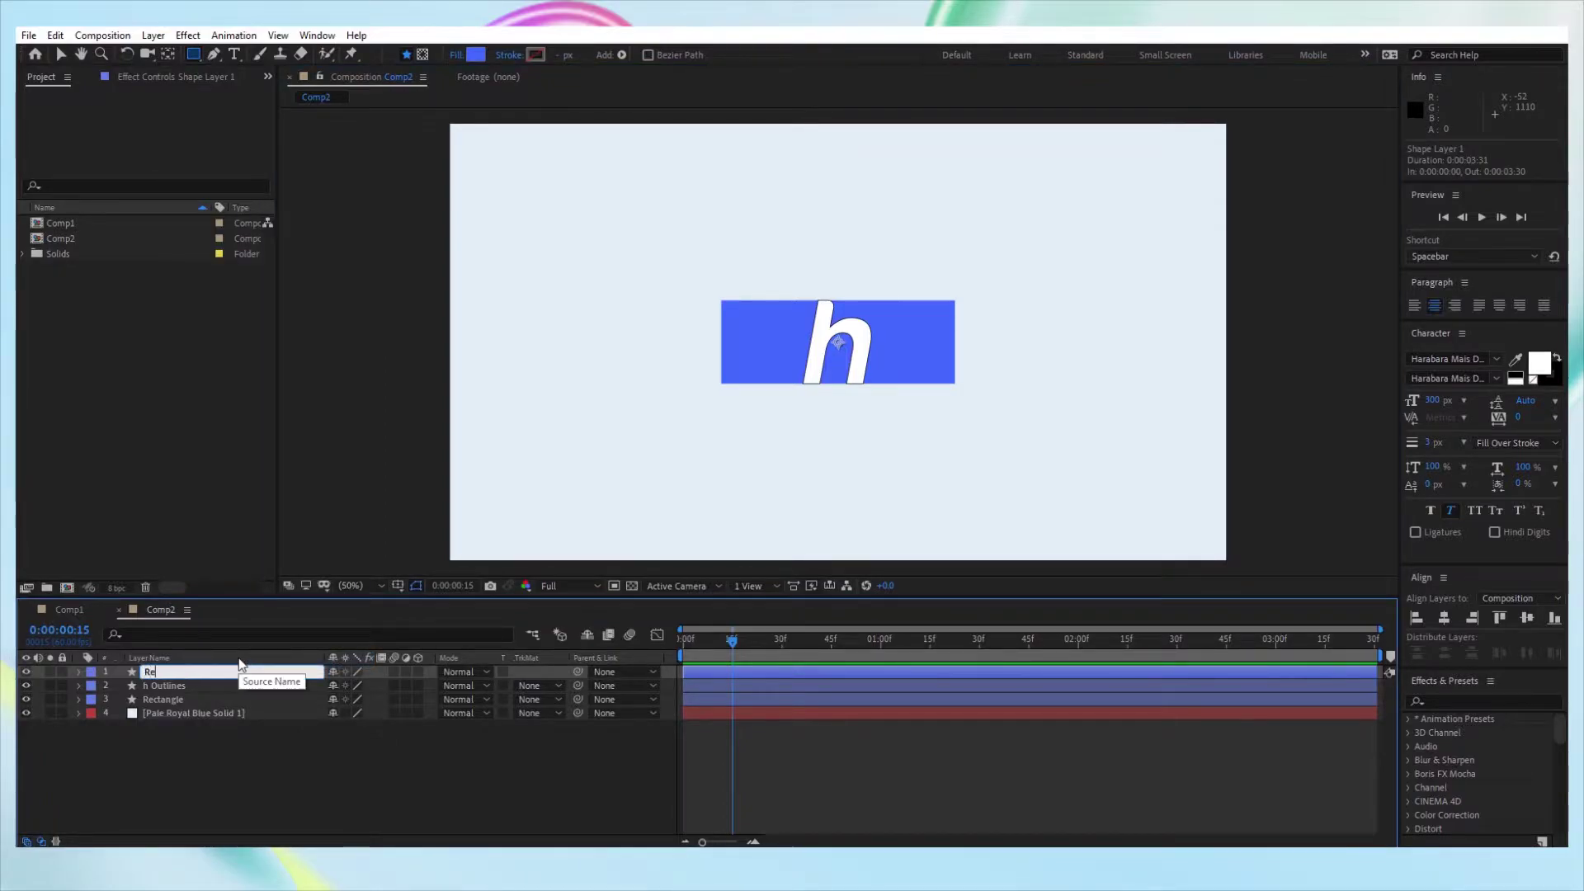
{"action": "type", "text": "ctangle-h"}
{"action": "key", "text": "Return"}
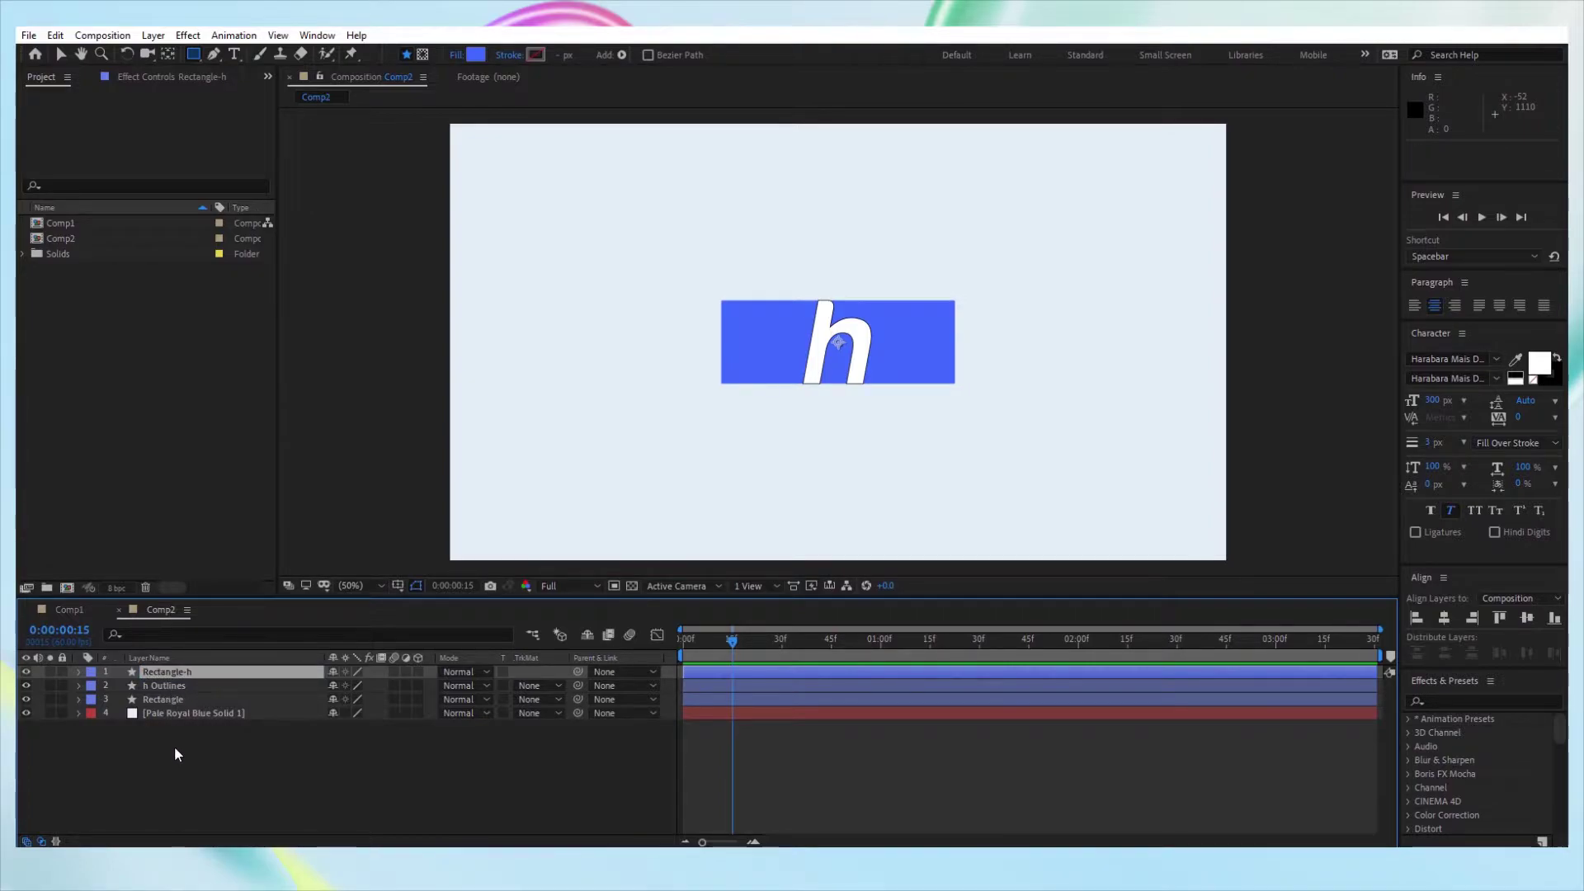
{"action": "right_click", "coordinate": [184, 723]}
{"action": "left_click", "coordinate": [172, 700]}
{"action": "left_click", "coordinate": [176, 700]}
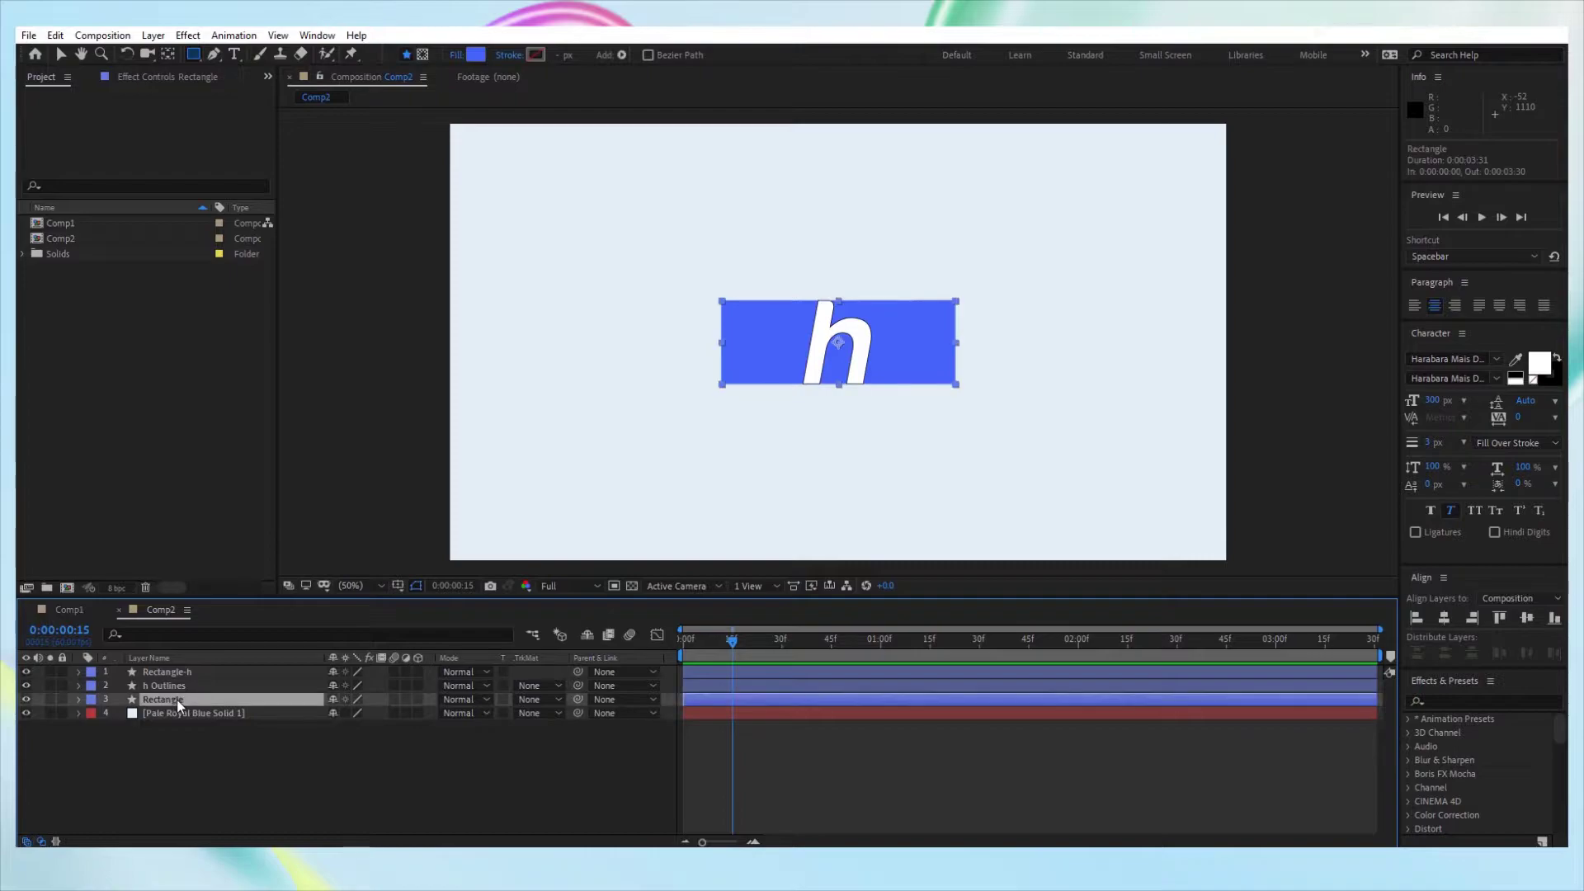
Convert the Rectangle layer's Rectangle Path 1 into a Bezier path.
{"action": "left_click", "coordinate": [78, 699]}
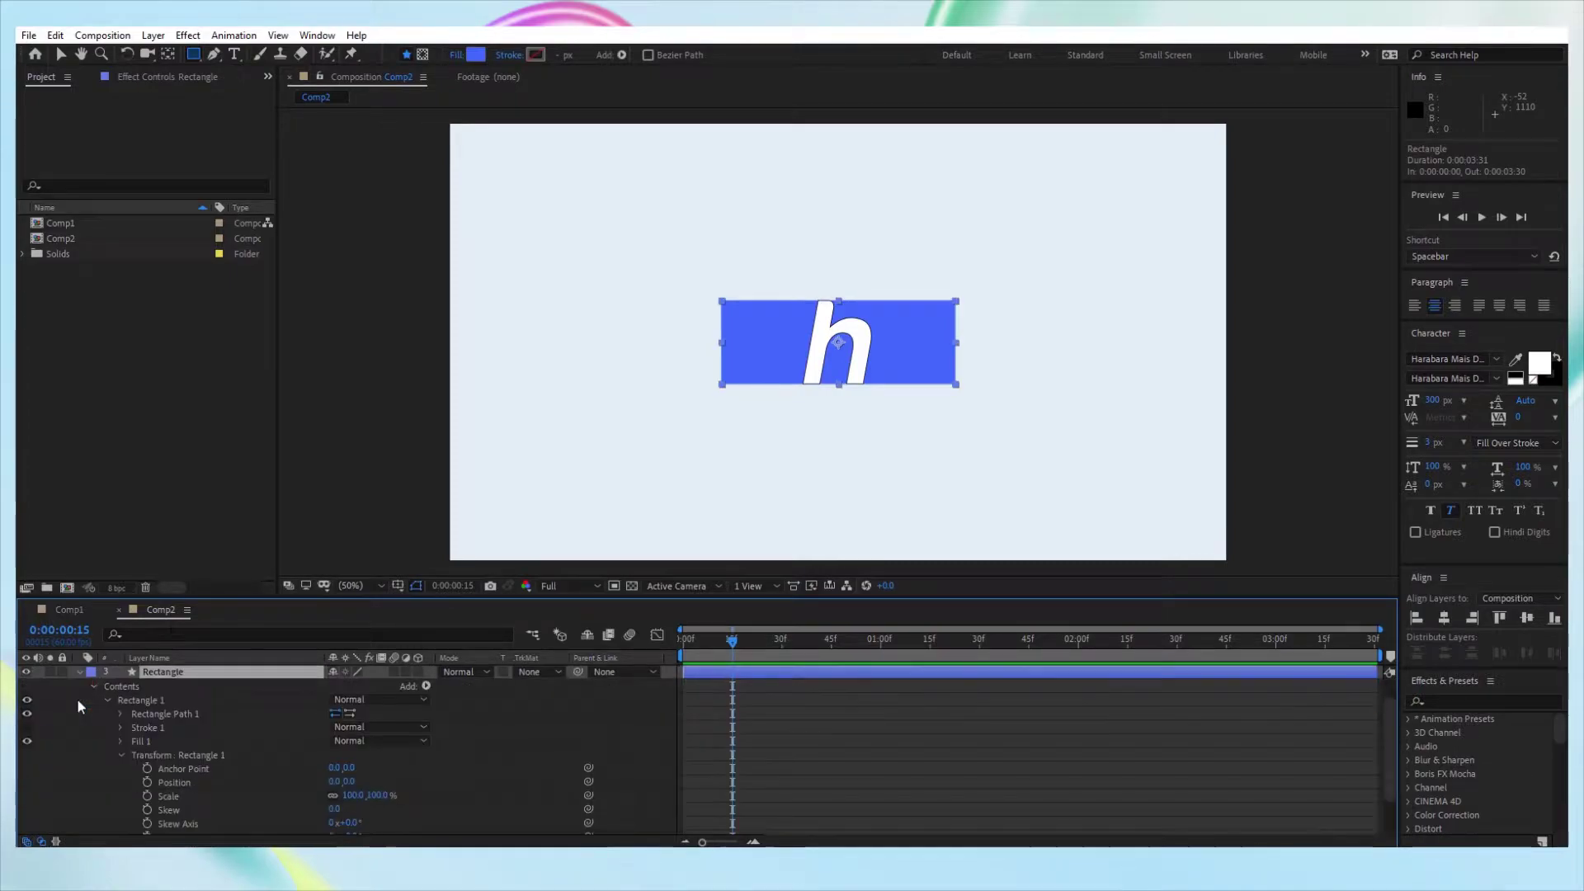
{"action": "left_click", "coordinate": [121, 714]}
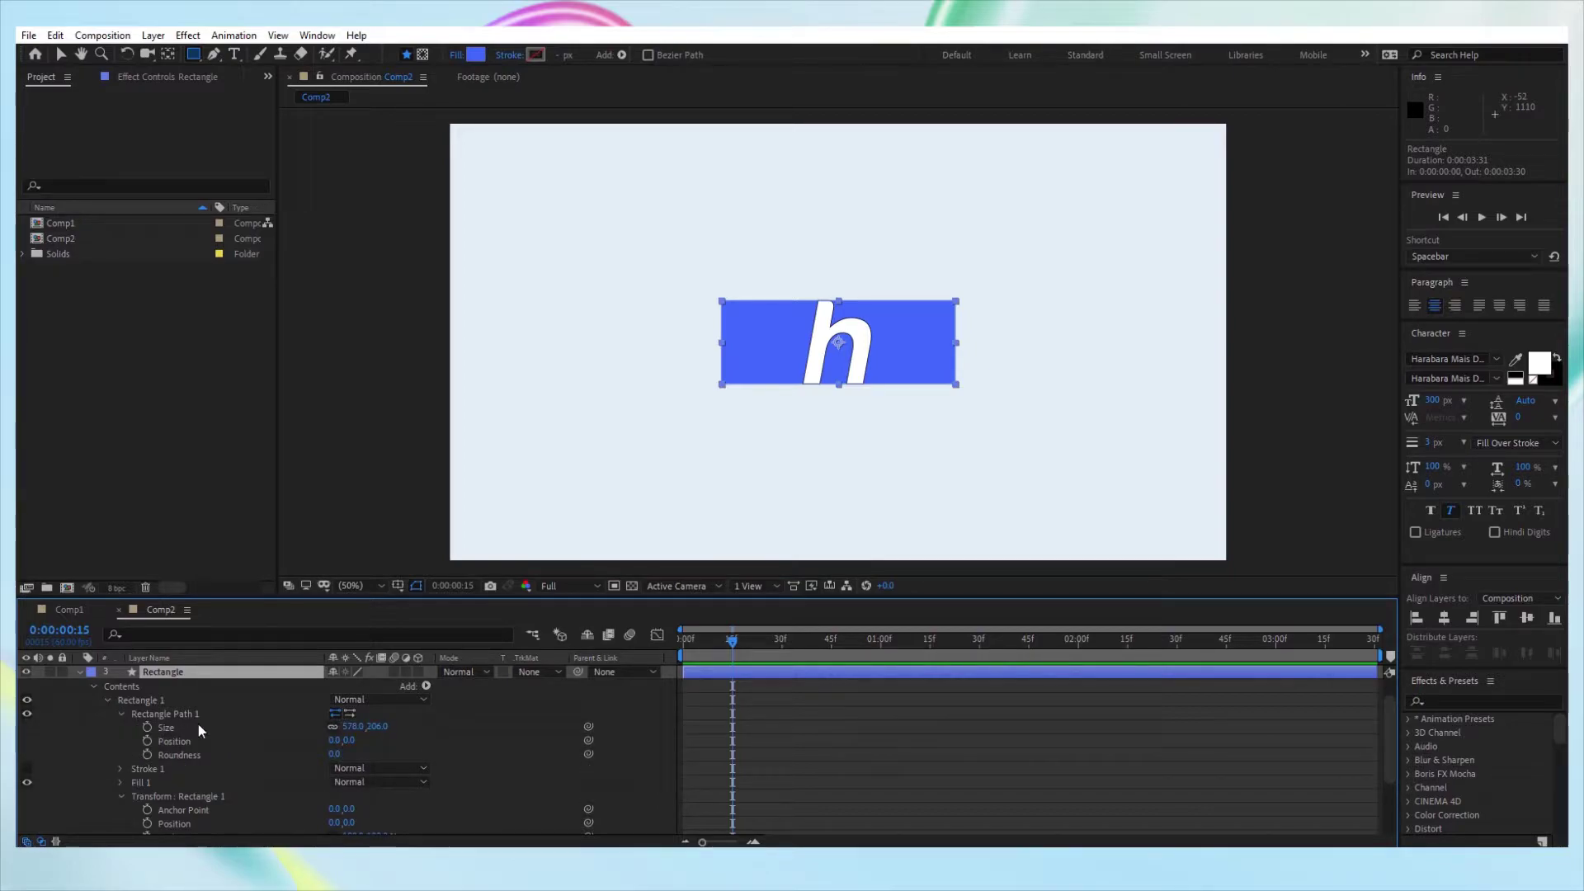
{"action": "right_click", "coordinate": [176, 711]}
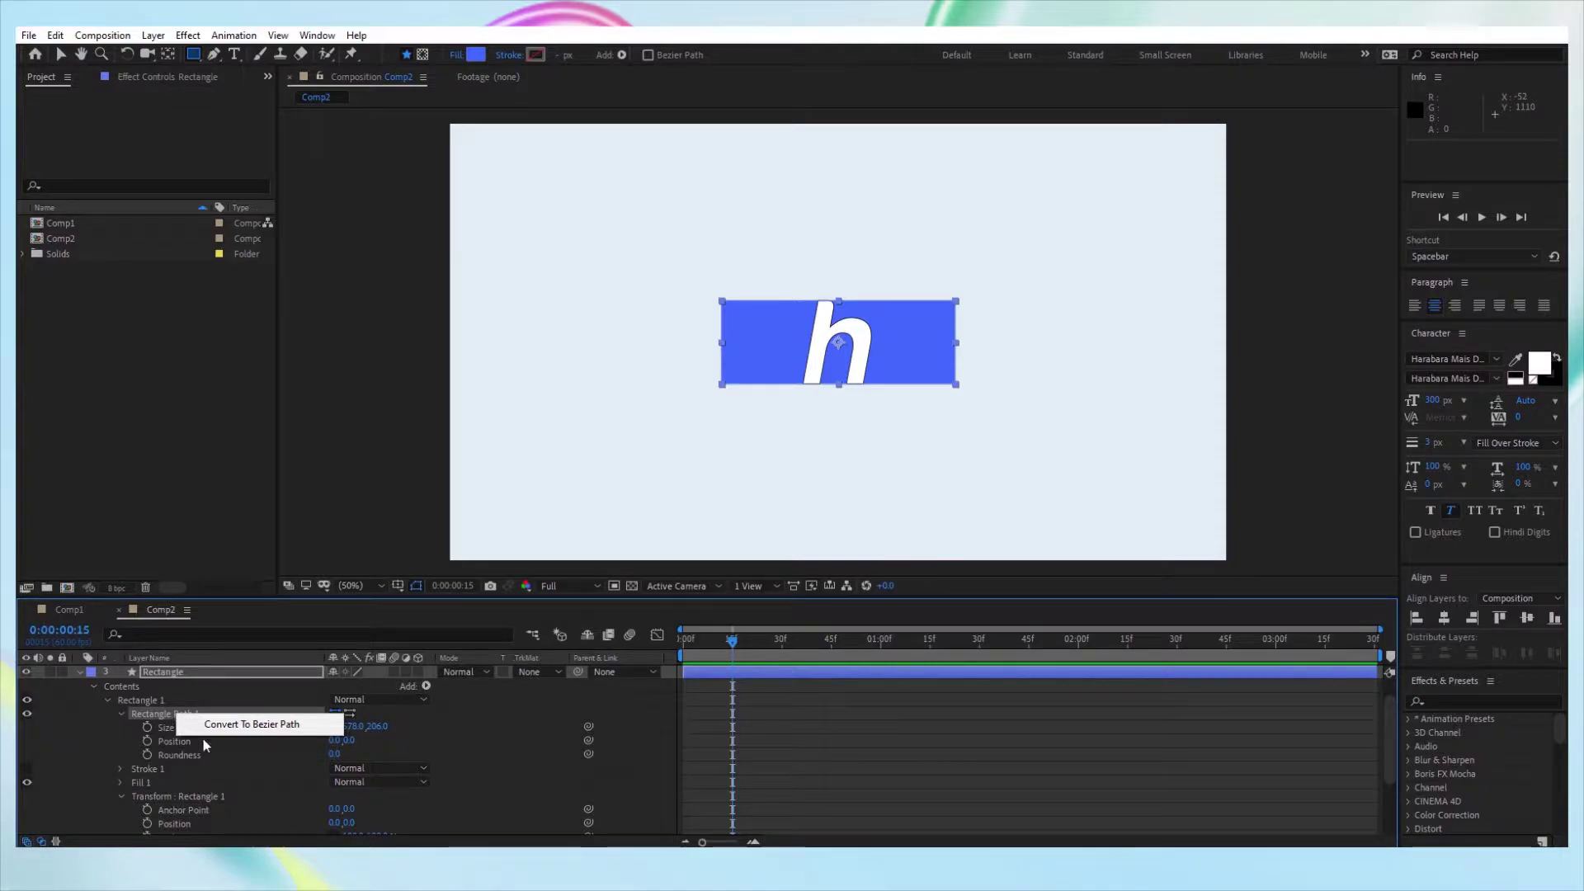
{"action": "left_click", "coordinate": [202, 728]}
Set a Path keyframe at 0:00:00:15 on the Rectangle and copy it.
{"action": "left_click", "coordinate": [121, 715]}
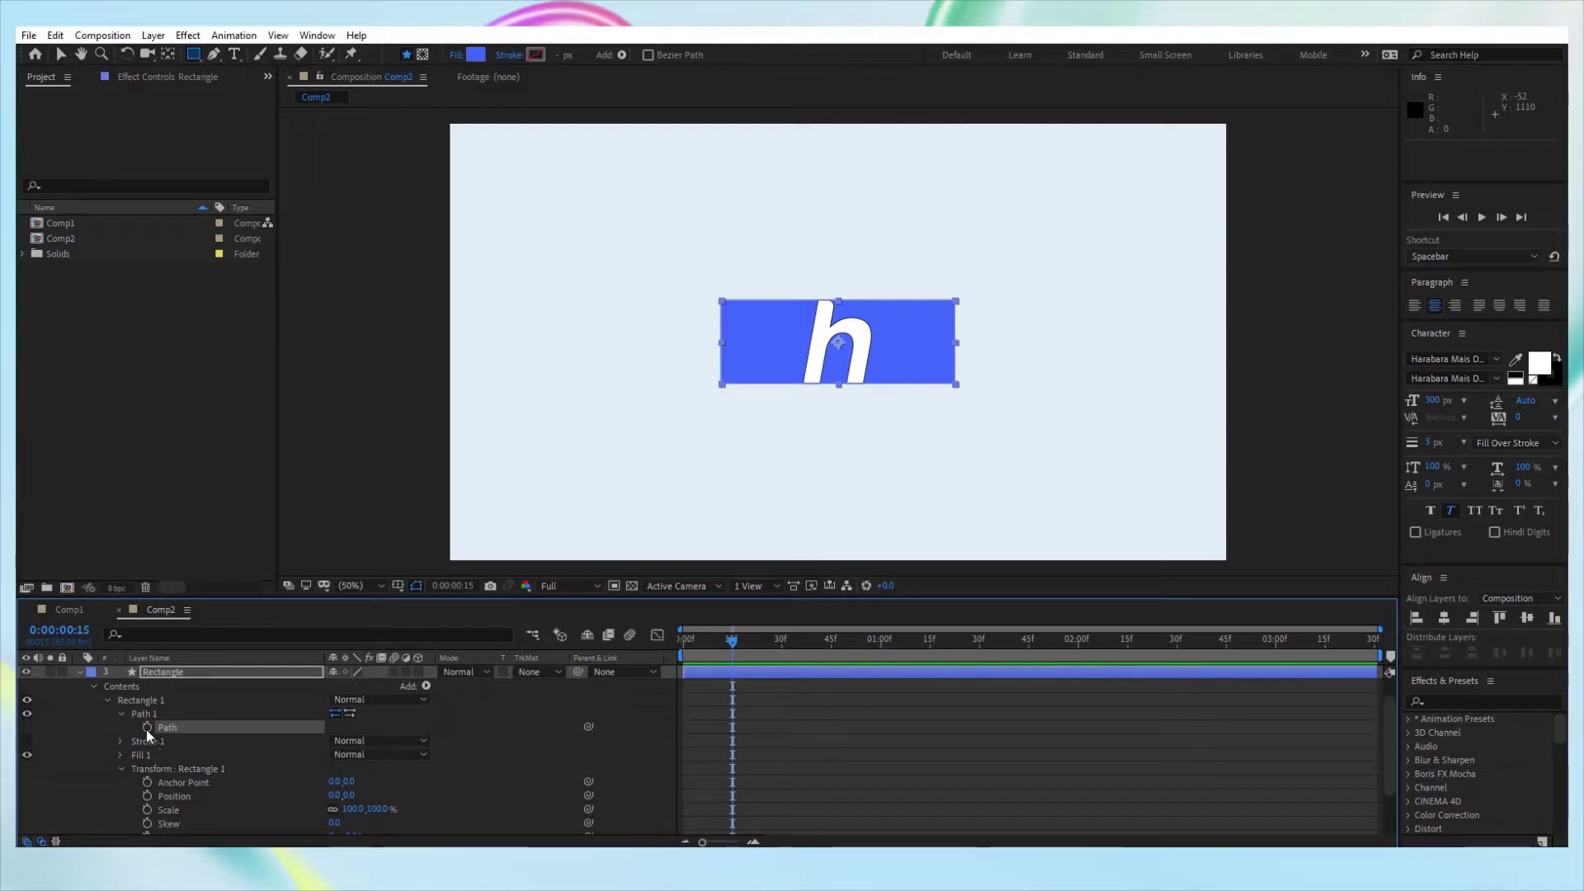
{"action": "left_click", "coordinate": [149, 727]}
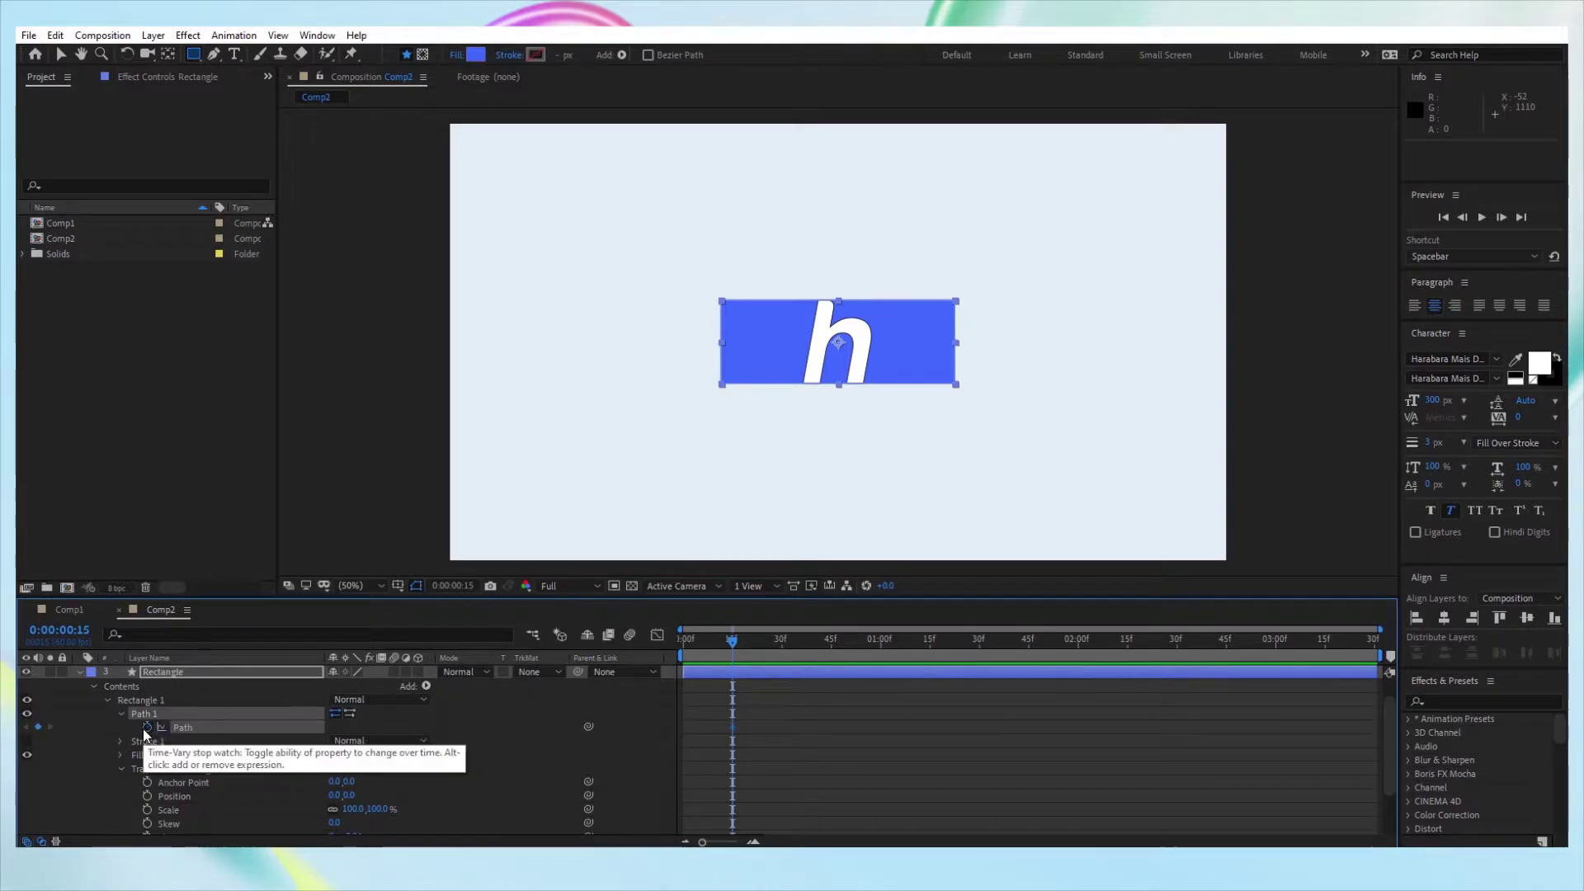
{"action": "left_click_drag", "start_coordinate": [774, 746], "coordinate": [700, 746]}
{"action": "key", "text": "ctrl+c"}
{"action": "scroll", "coordinate": [735, 729], "scroll_direction": "up", "scroll_amount": 1}
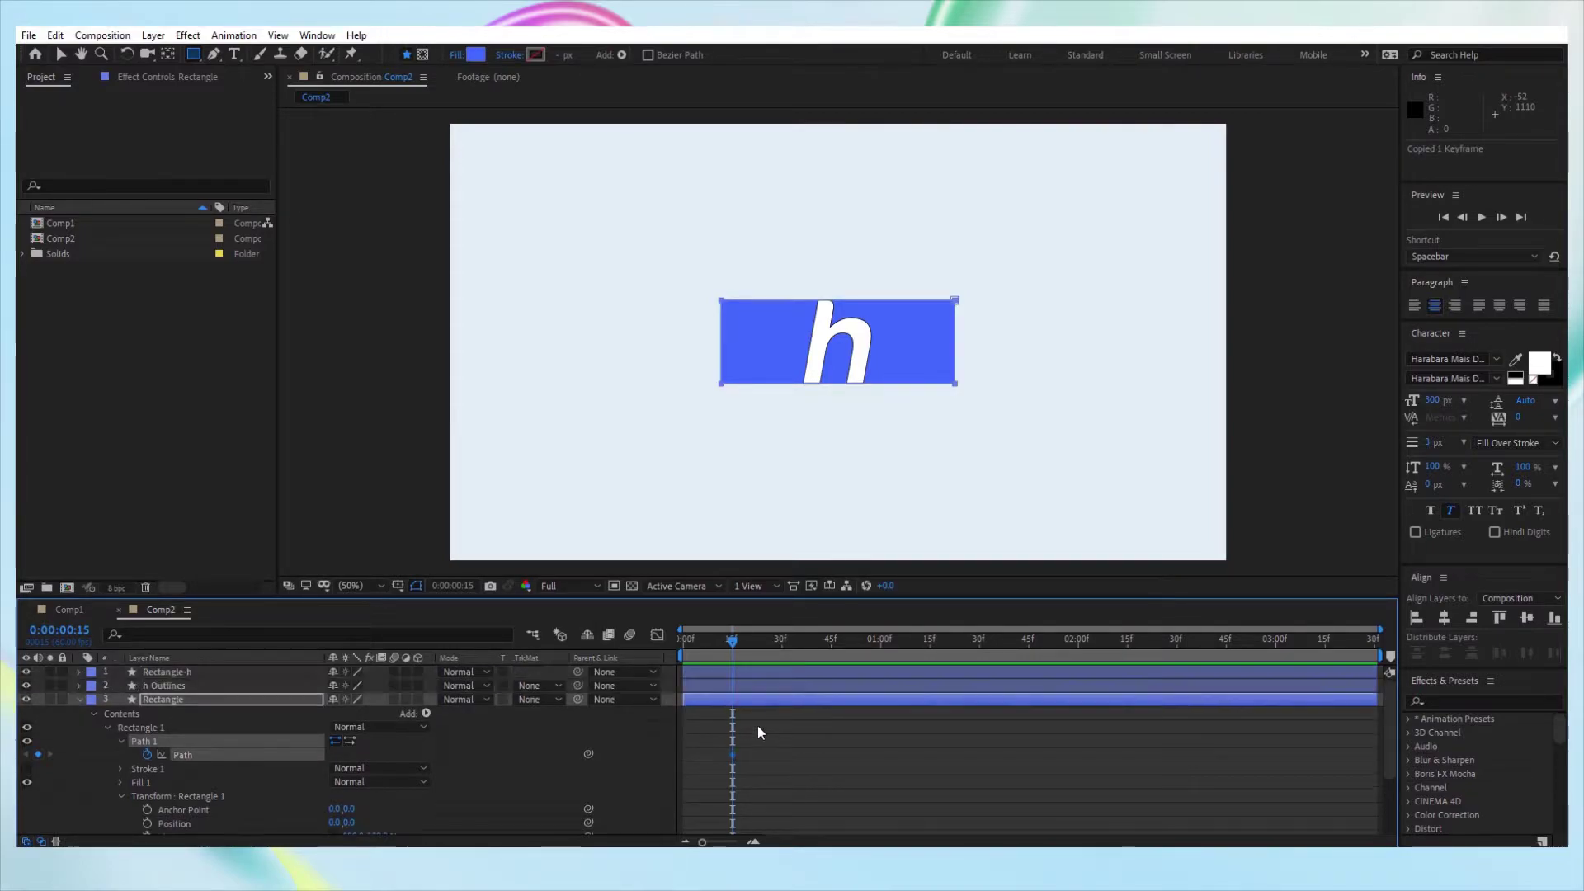
{"action": "left_click", "coordinate": [226, 672]}
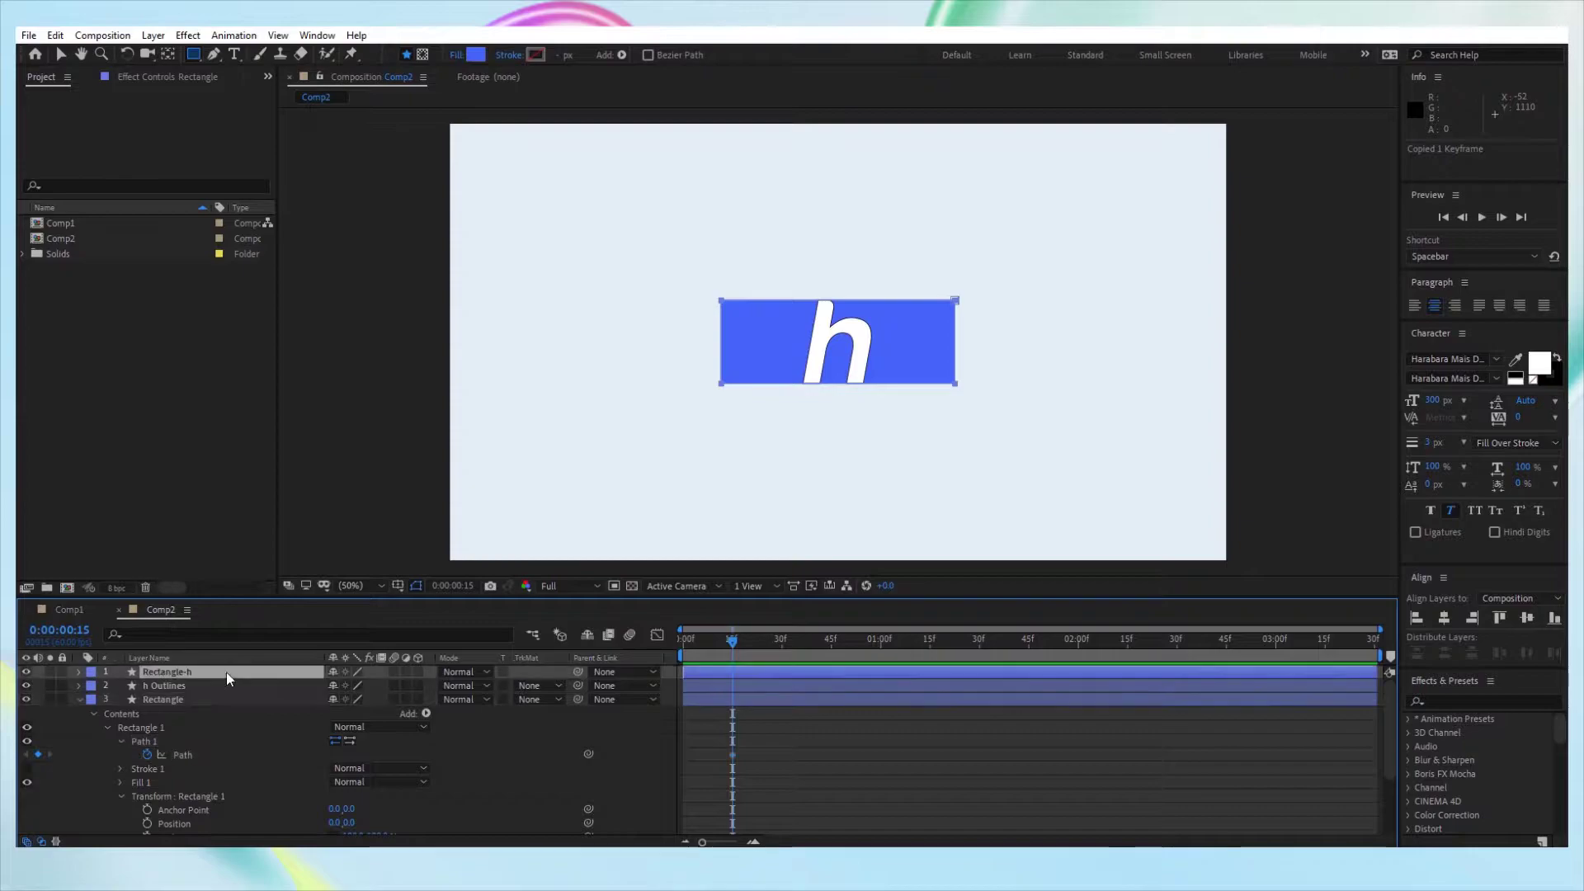
Add a Path to Rectangle-h's contents and paste the rectangle keyframe into it.
{"action": "left_click", "coordinate": [78, 671]}
{"action": "left_click", "coordinate": [127, 685]}
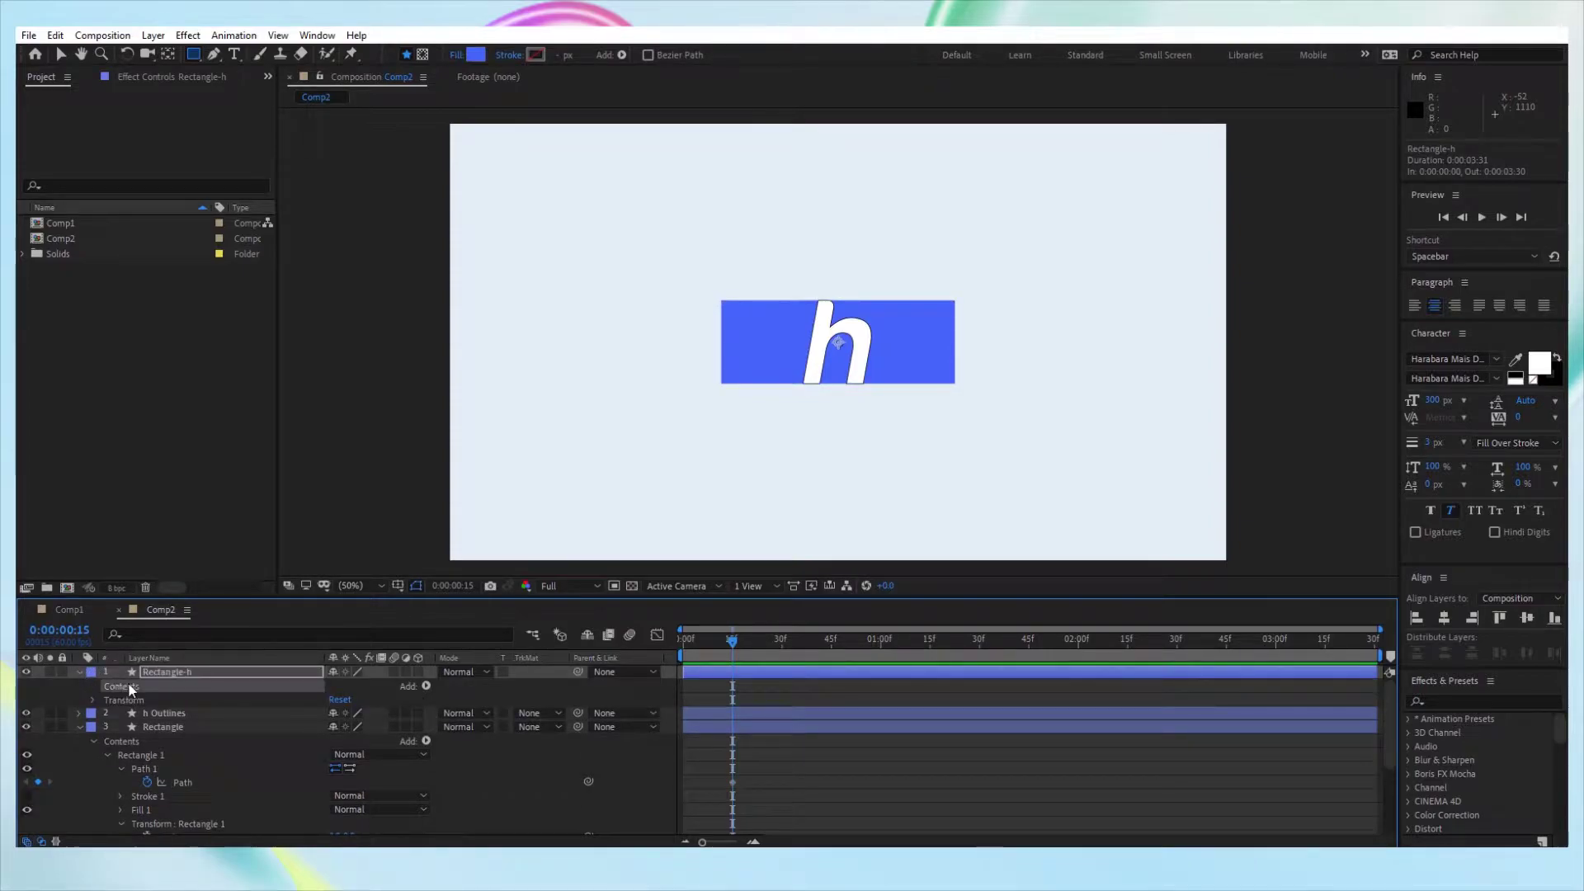
{"action": "left_click", "coordinate": [426, 686]}
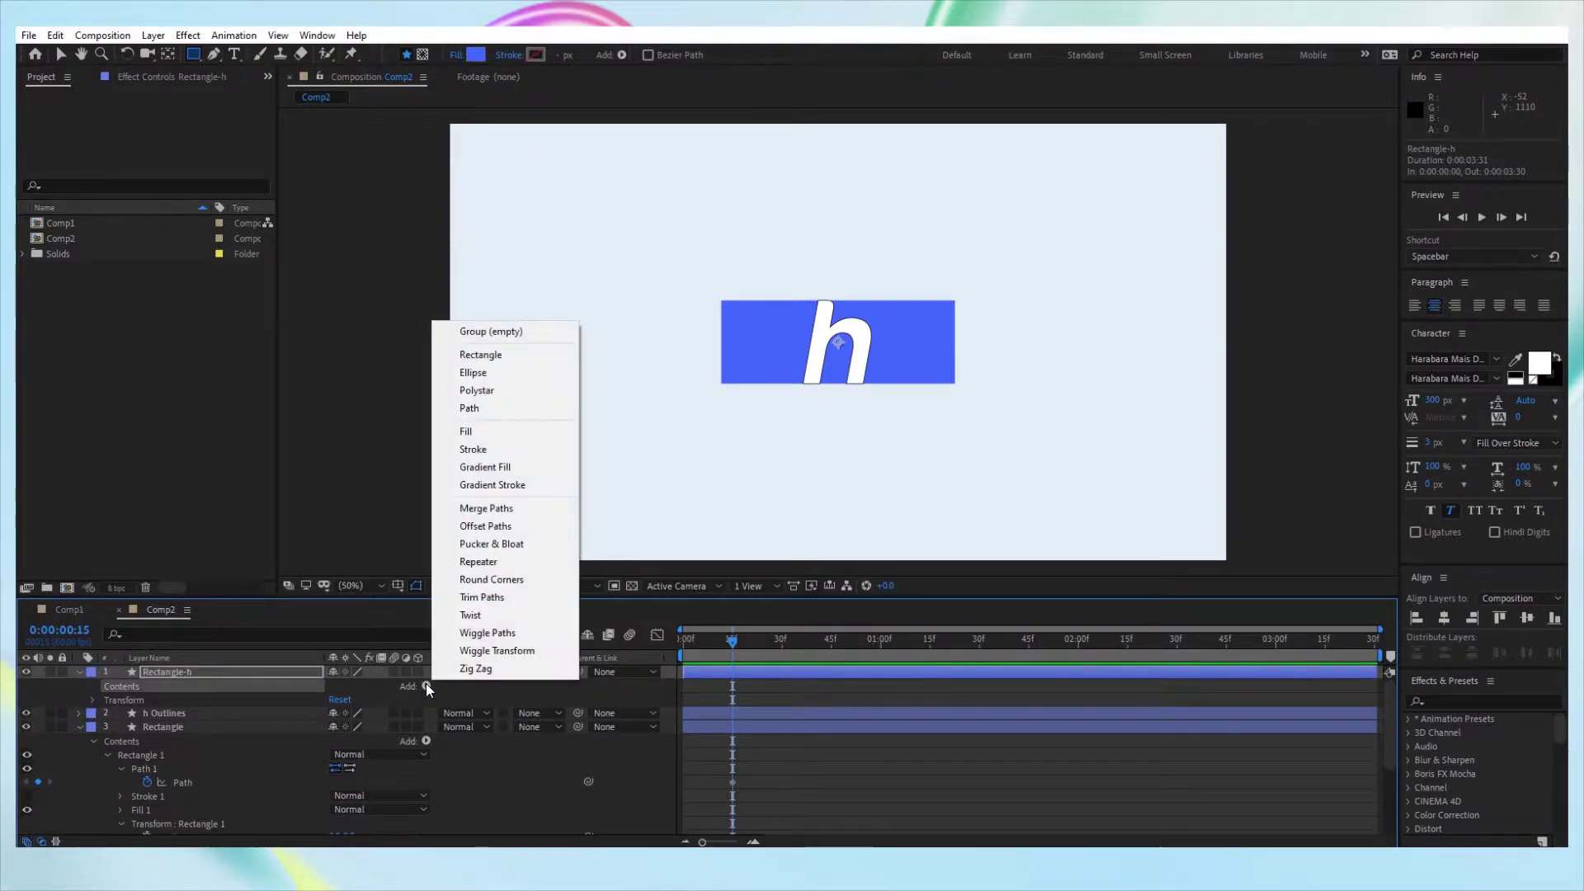
{"action": "left_click", "coordinate": [495, 408]}
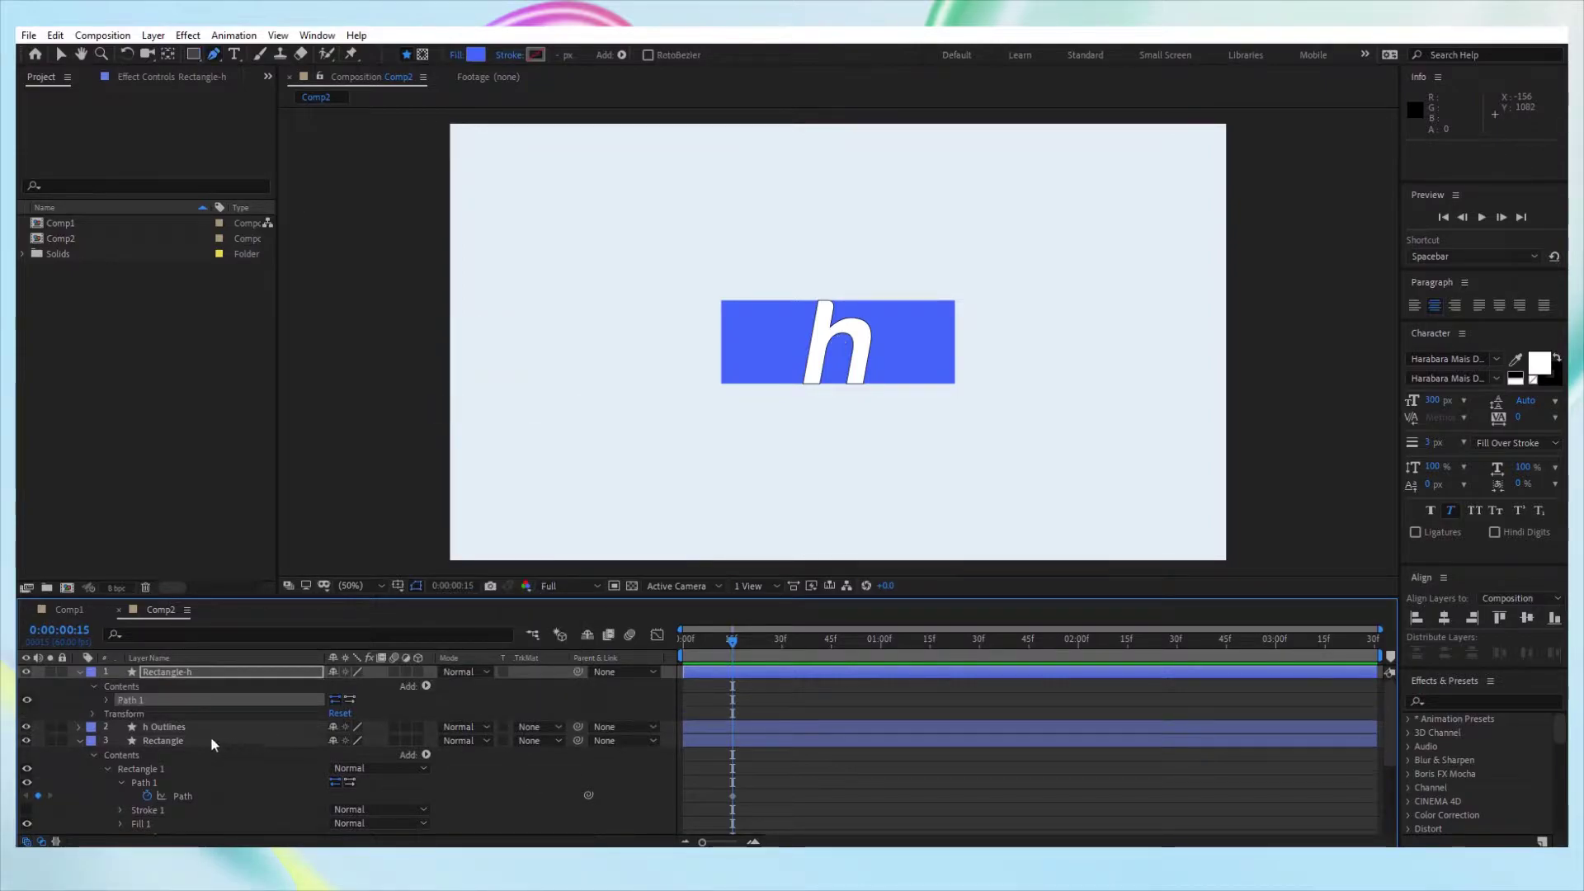
{"action": "left_click", "coordinate": [107, 699]}
{"action": "left_click", "coordinate": [157, 714]}
{"action": "key", "text": "ctrl+v"}
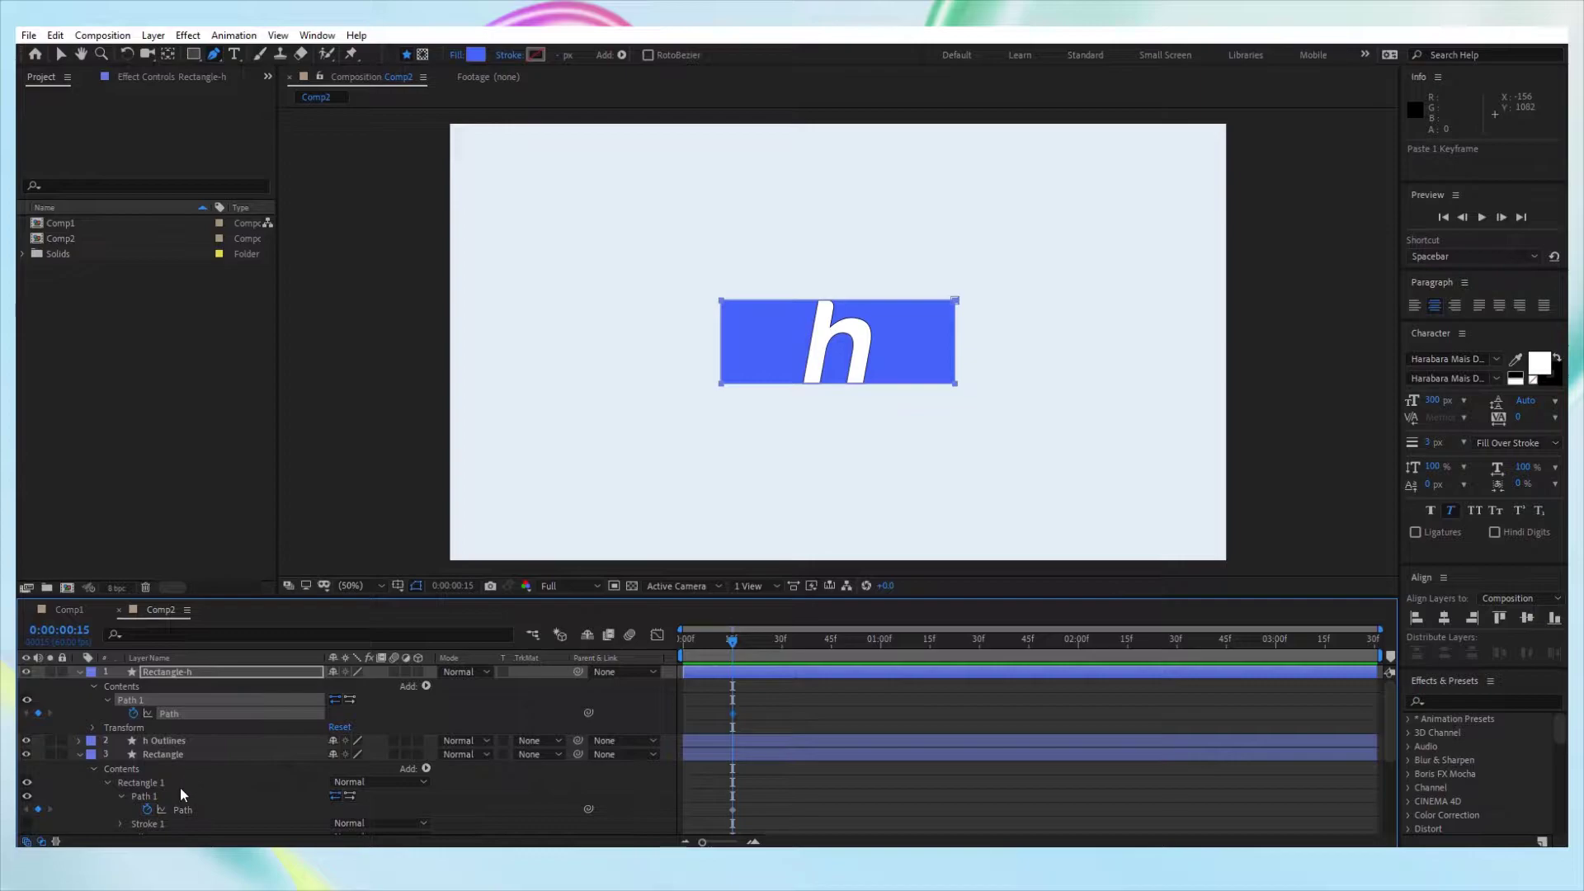
Turn off the Rectangle layer's Path stopwatch and collapse the layer.
{"action": "left_click", "coordinate": [181, 754]}
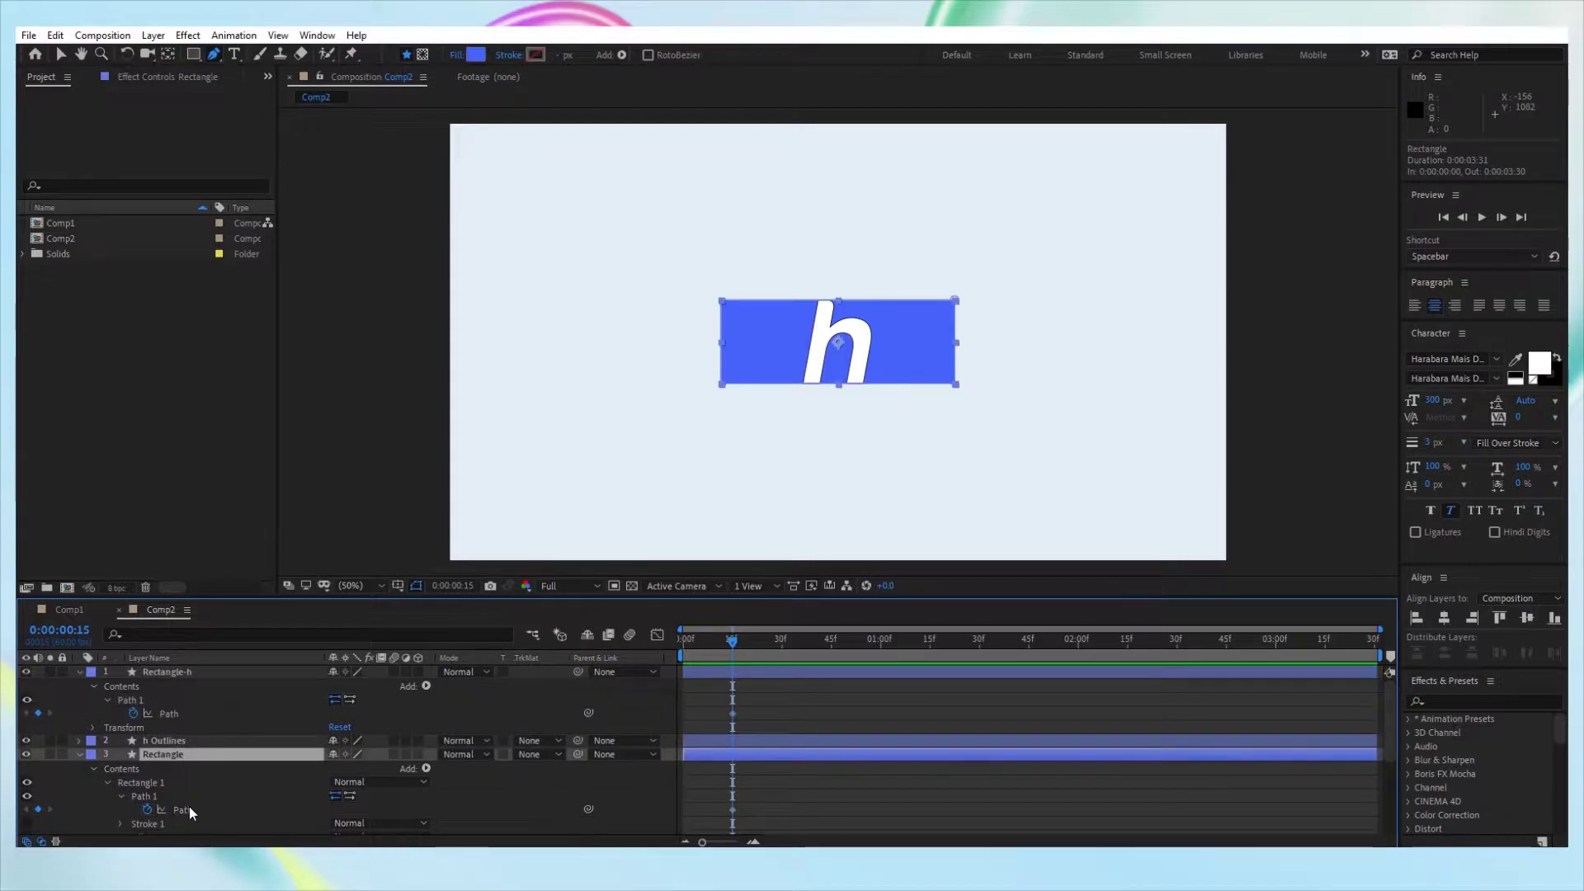
{"action": "left_click", "coordinate": [146, 810]}
{"action": "left_click", "coordinate": [80, 754]}
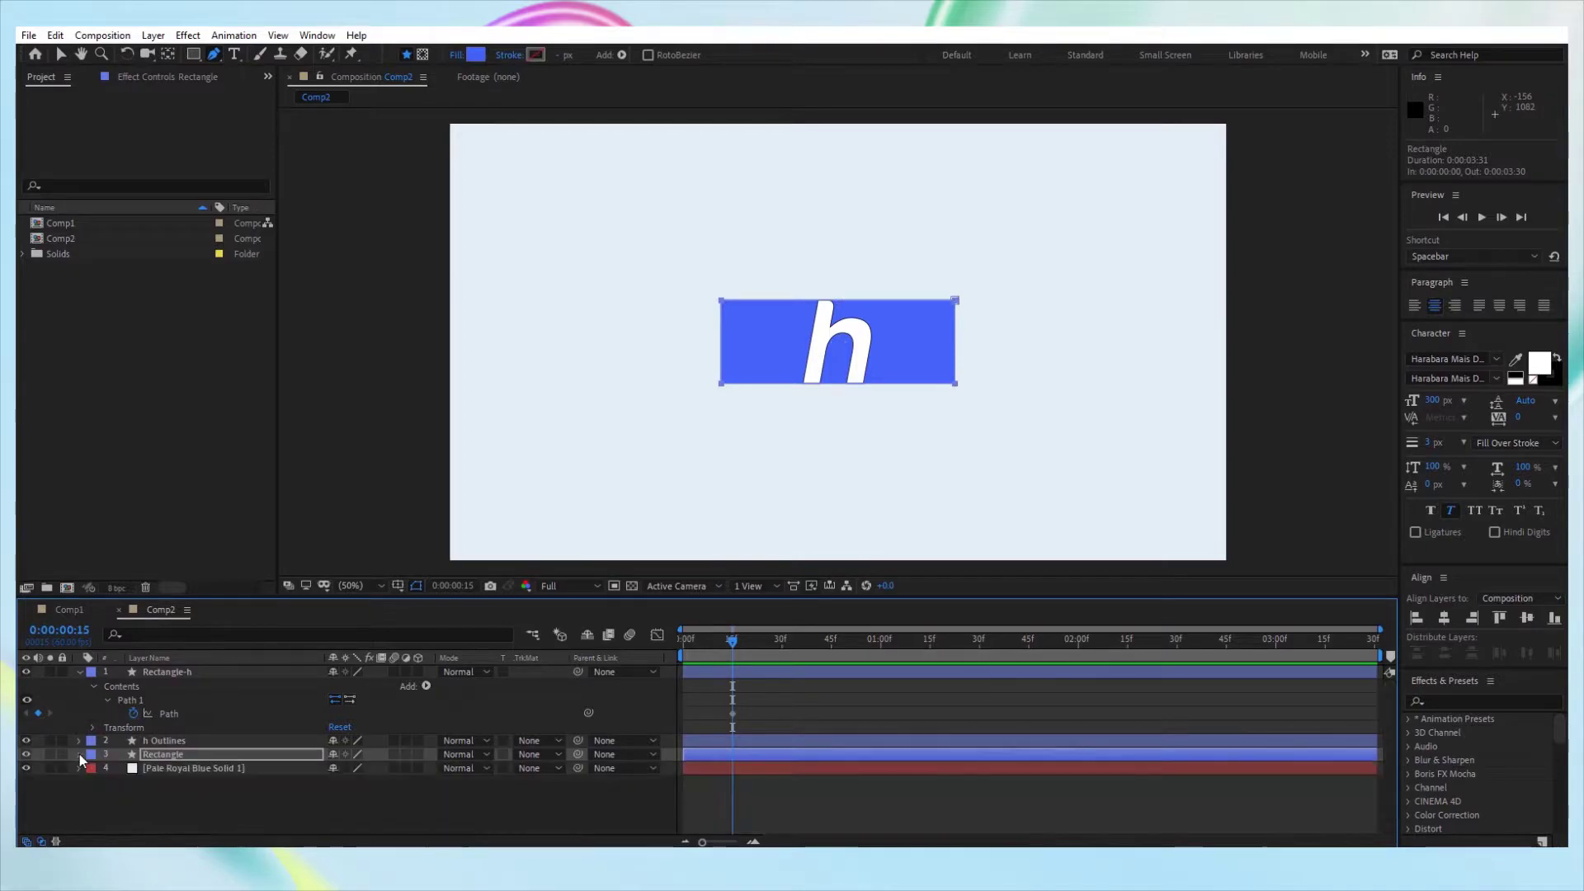
Copy a keyframe of the h Outlines path and paste it into Rectangle-h's Path at 0:00:00:40.
{"action": "left_click", "coordinate": [166, 741]}
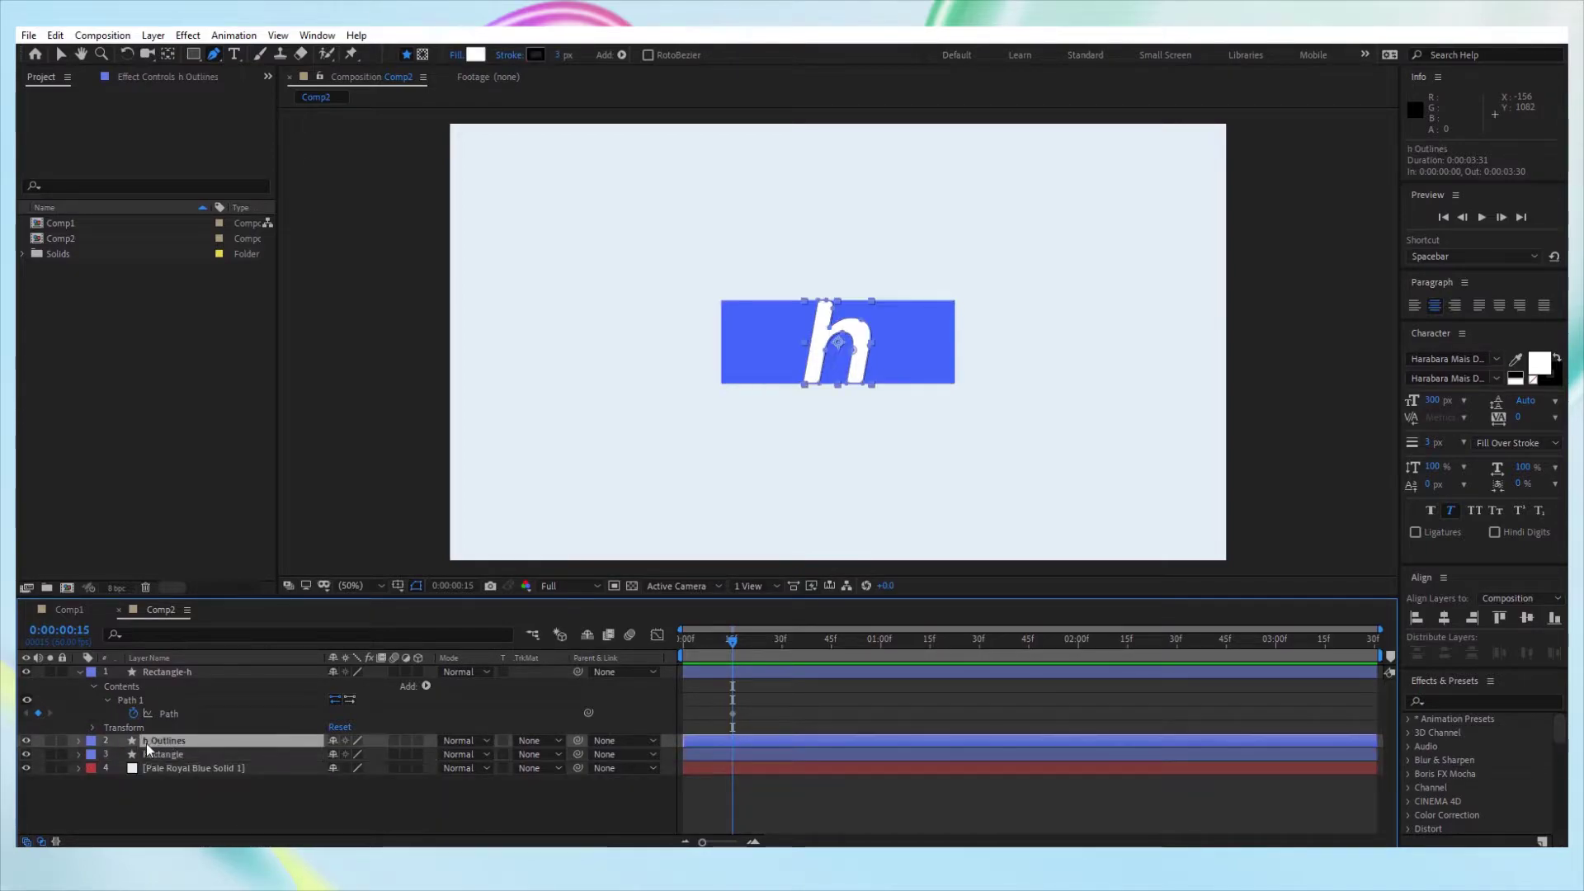
{"action": "left_click", "coordinate": [79, 741]}
{"action": "left_click", "coordinate": [93, 755]}
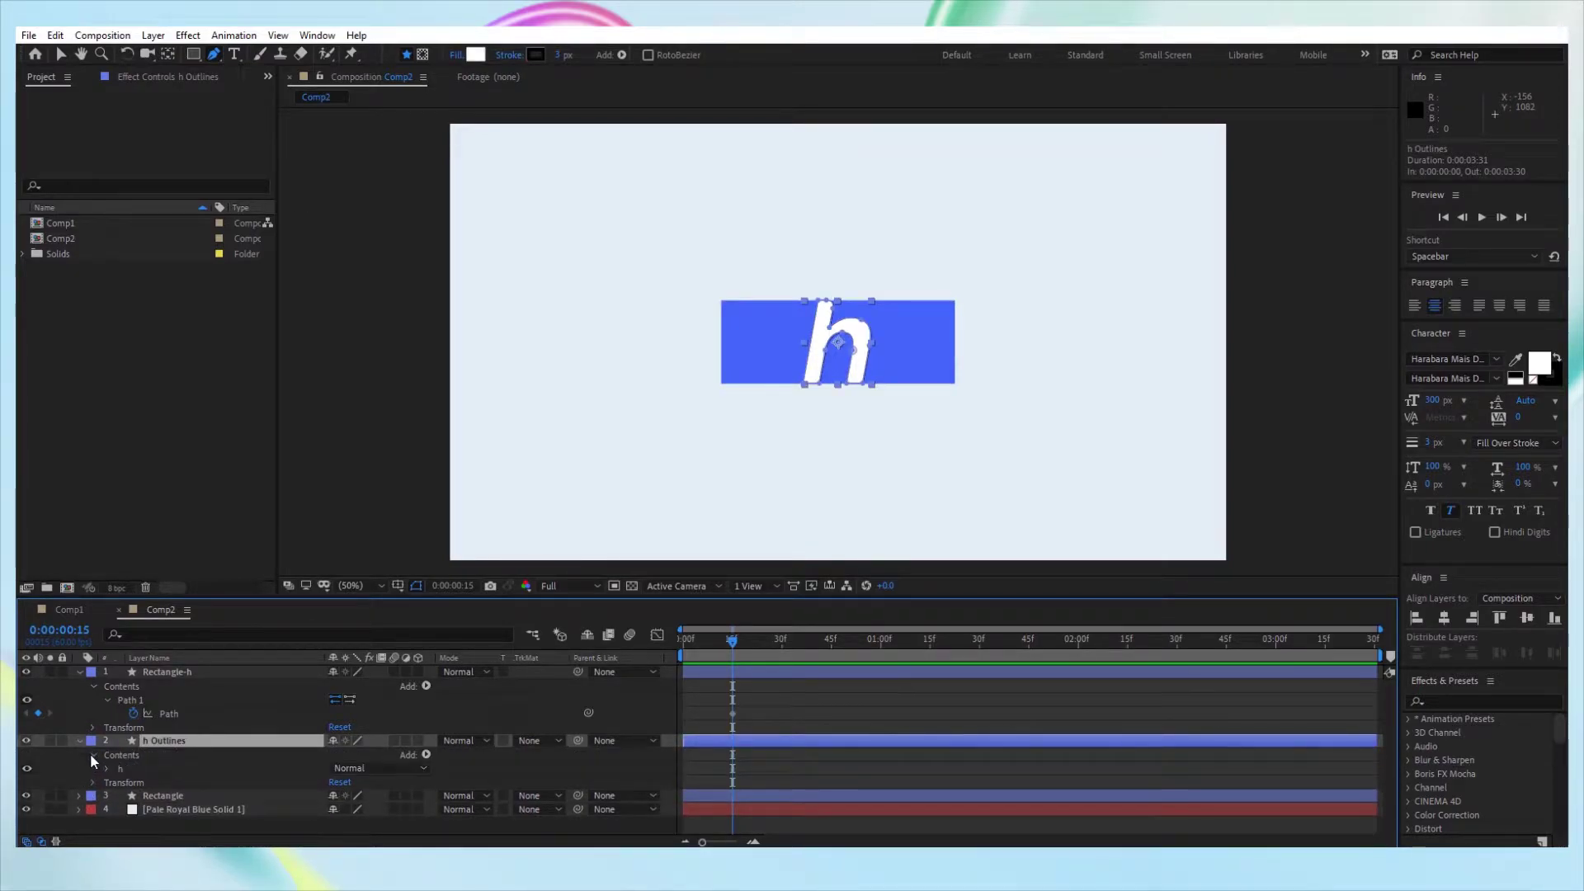
{"action": "left_click", "coordinate": [106, 769]}
{"action": "left_click", "coordinate": [120, 782]}
{"action": "left_click", "coordinate": [146, 795]}
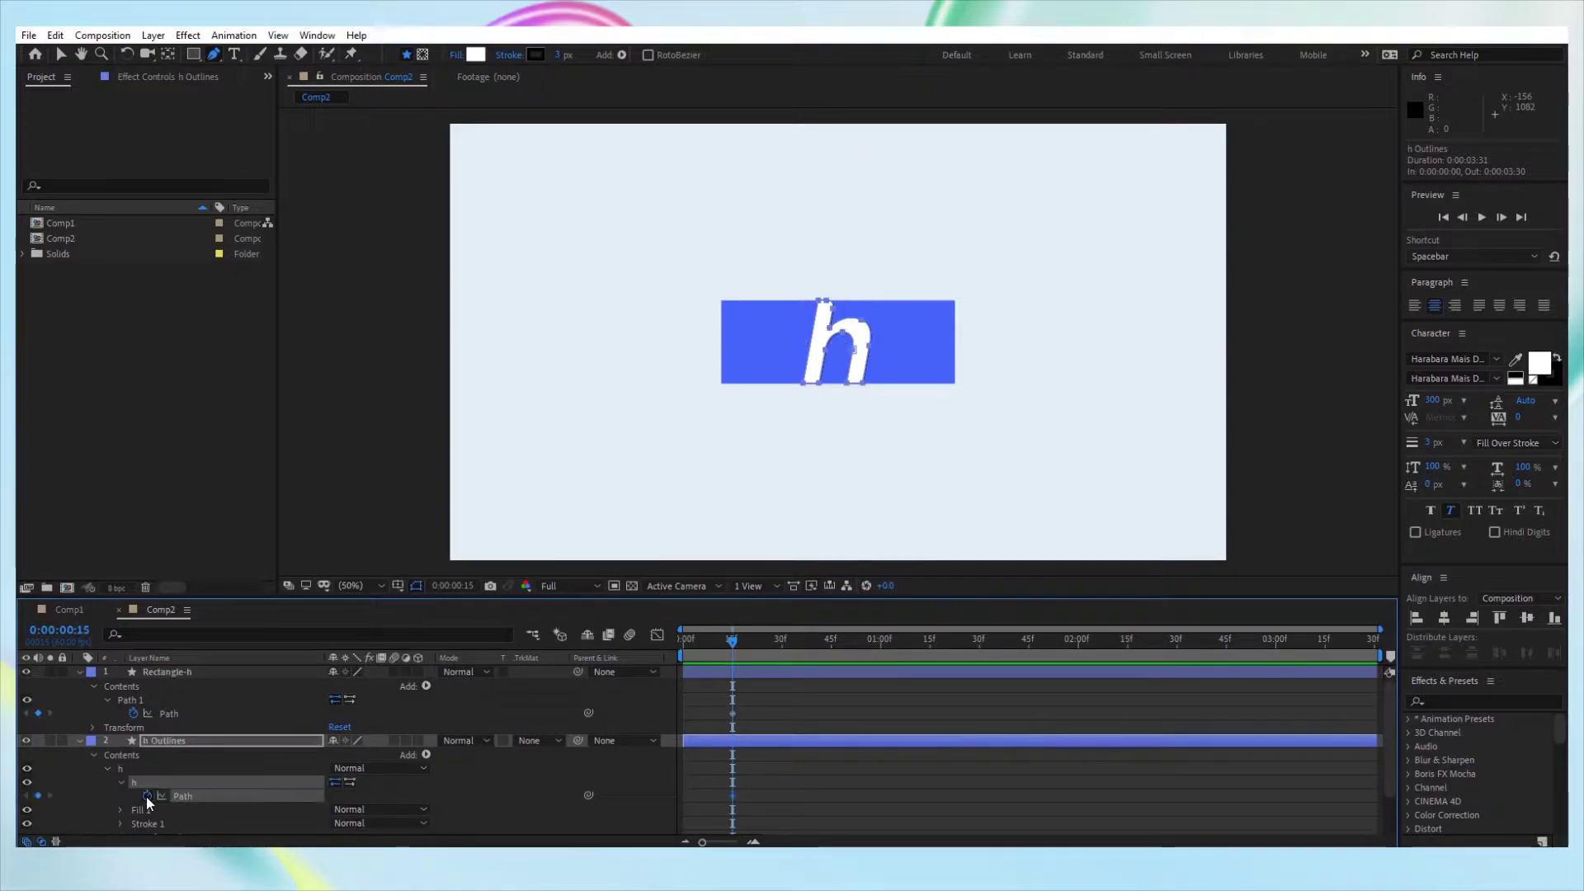
{"action": "key", "text": "ctrl+c"}
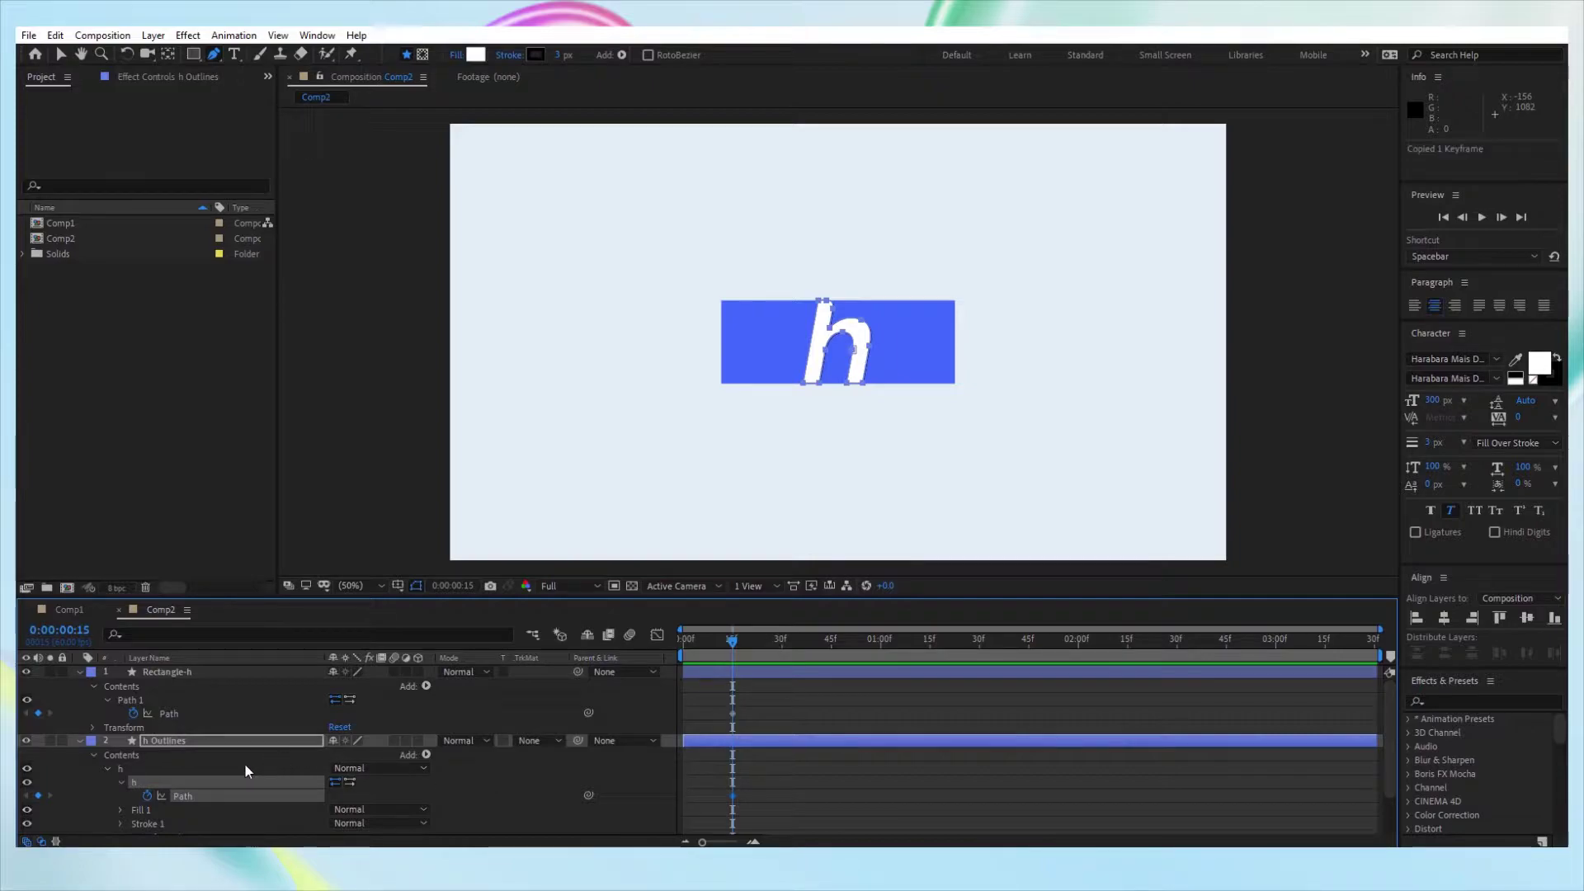
{"action": "left_click", "coordinate": [192, 712]}
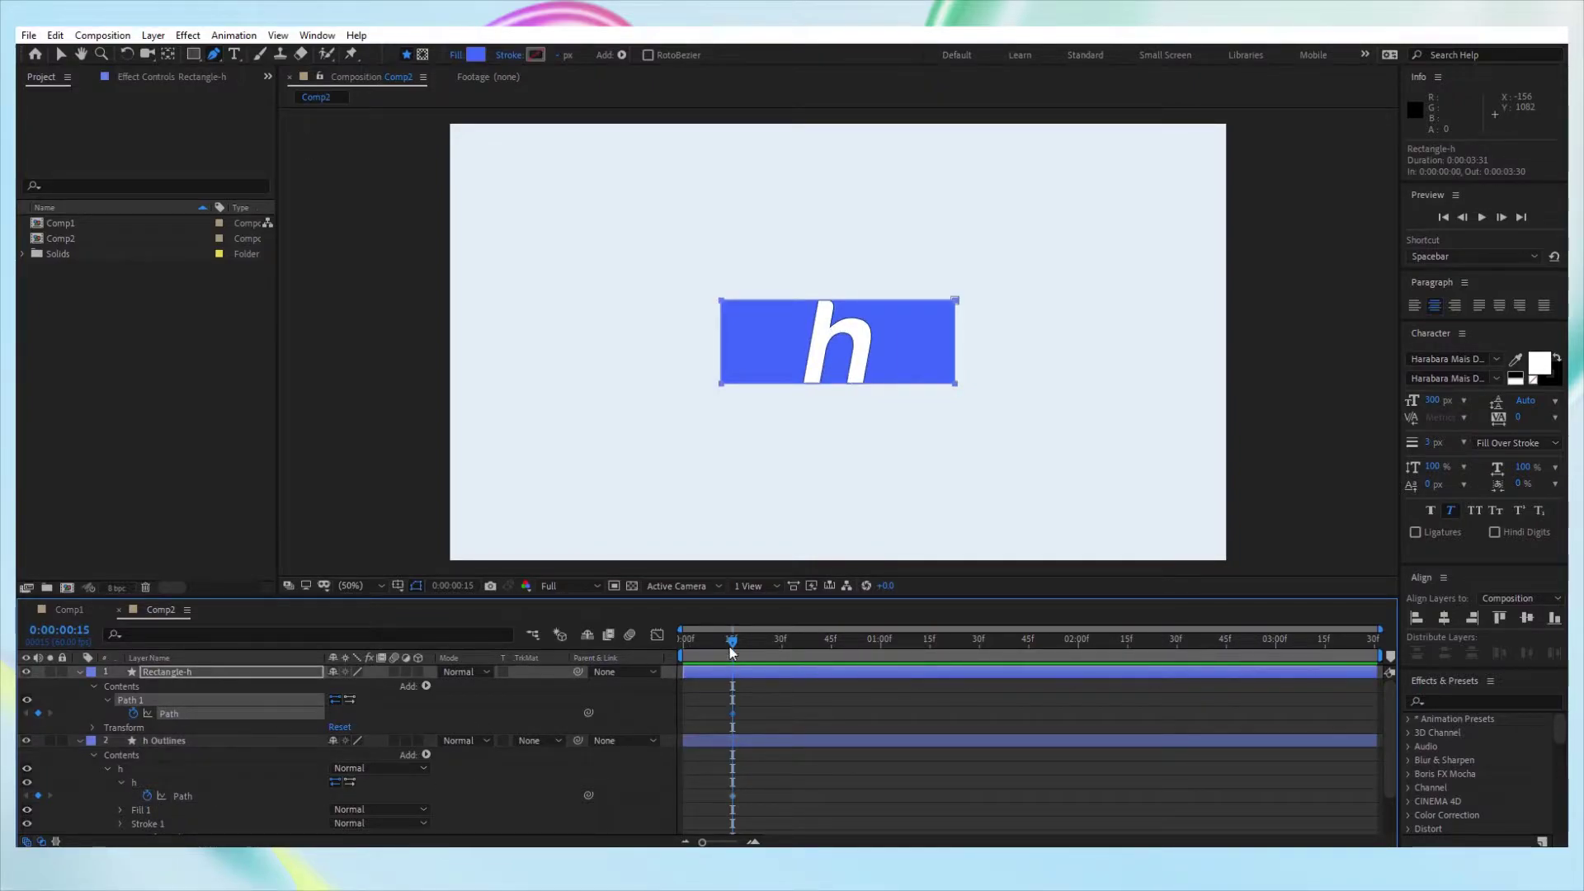
{"action": "left_click_drag", "start_coordinate": [733, 641], "coordinate": [816, 648]}
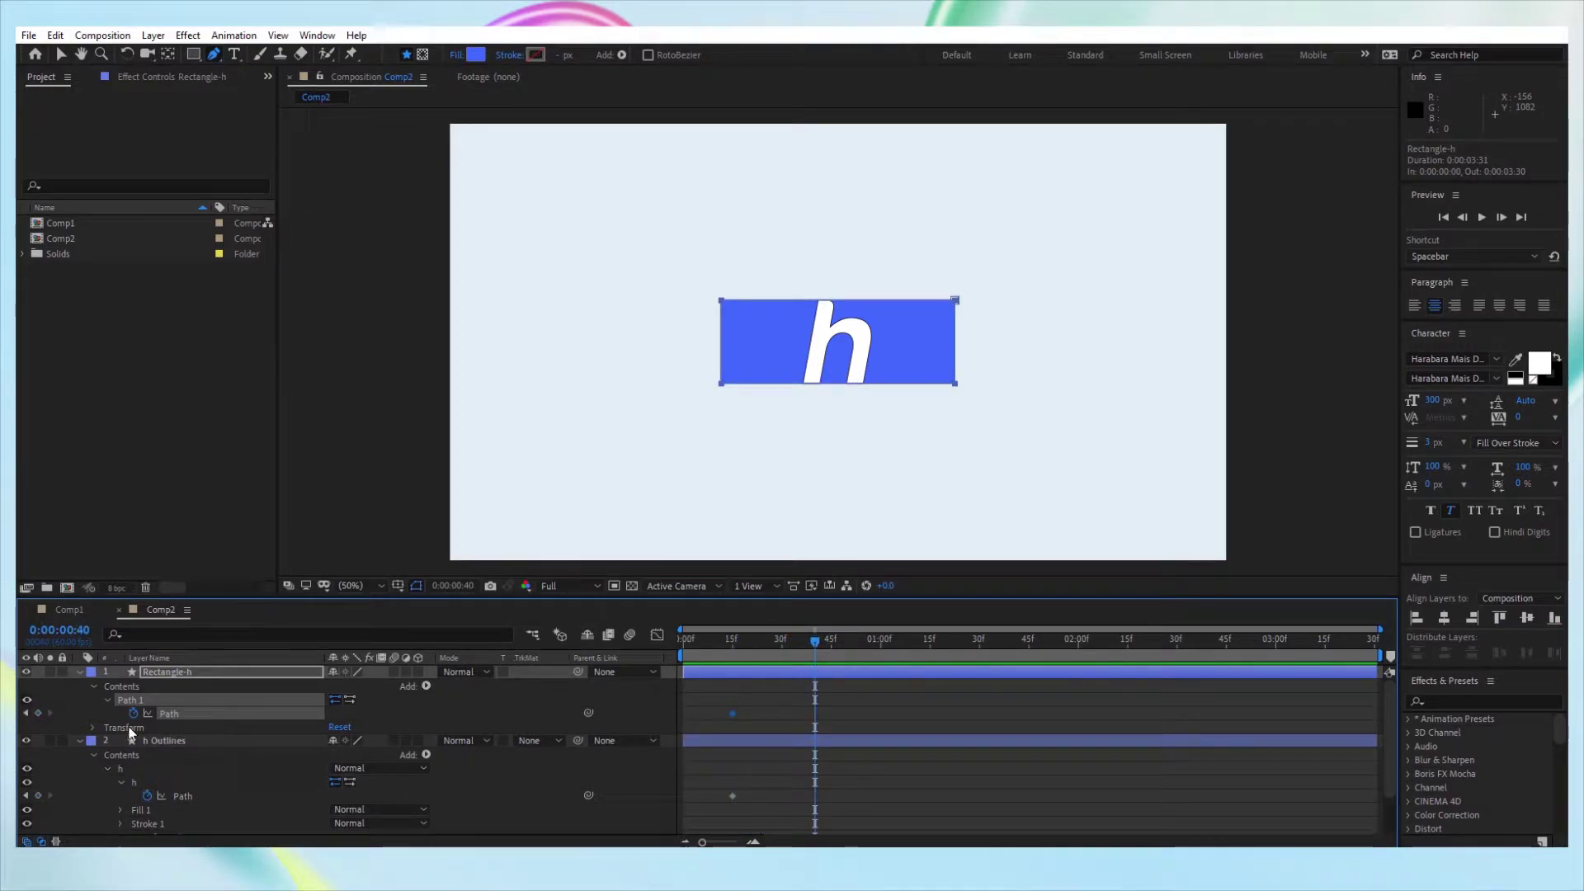
{"action": "key", "text": "ctrl+v"}
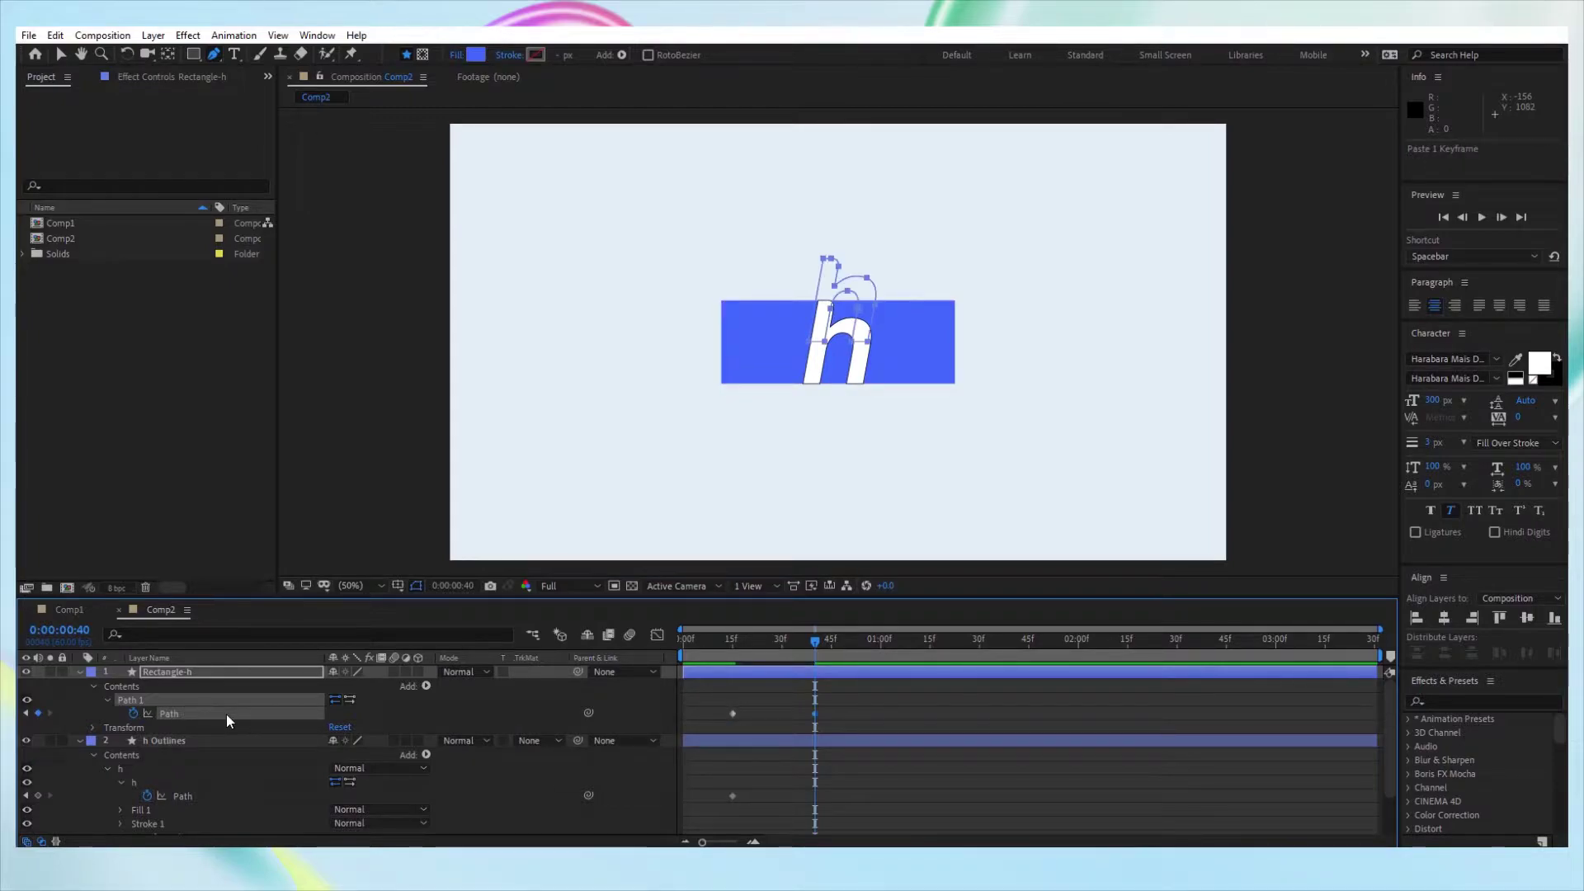
Remove the temporary h path keyframe and hide the h Outlines and Rectangle layers.
{"action": "left_click", "coordinate": [148, 795]}
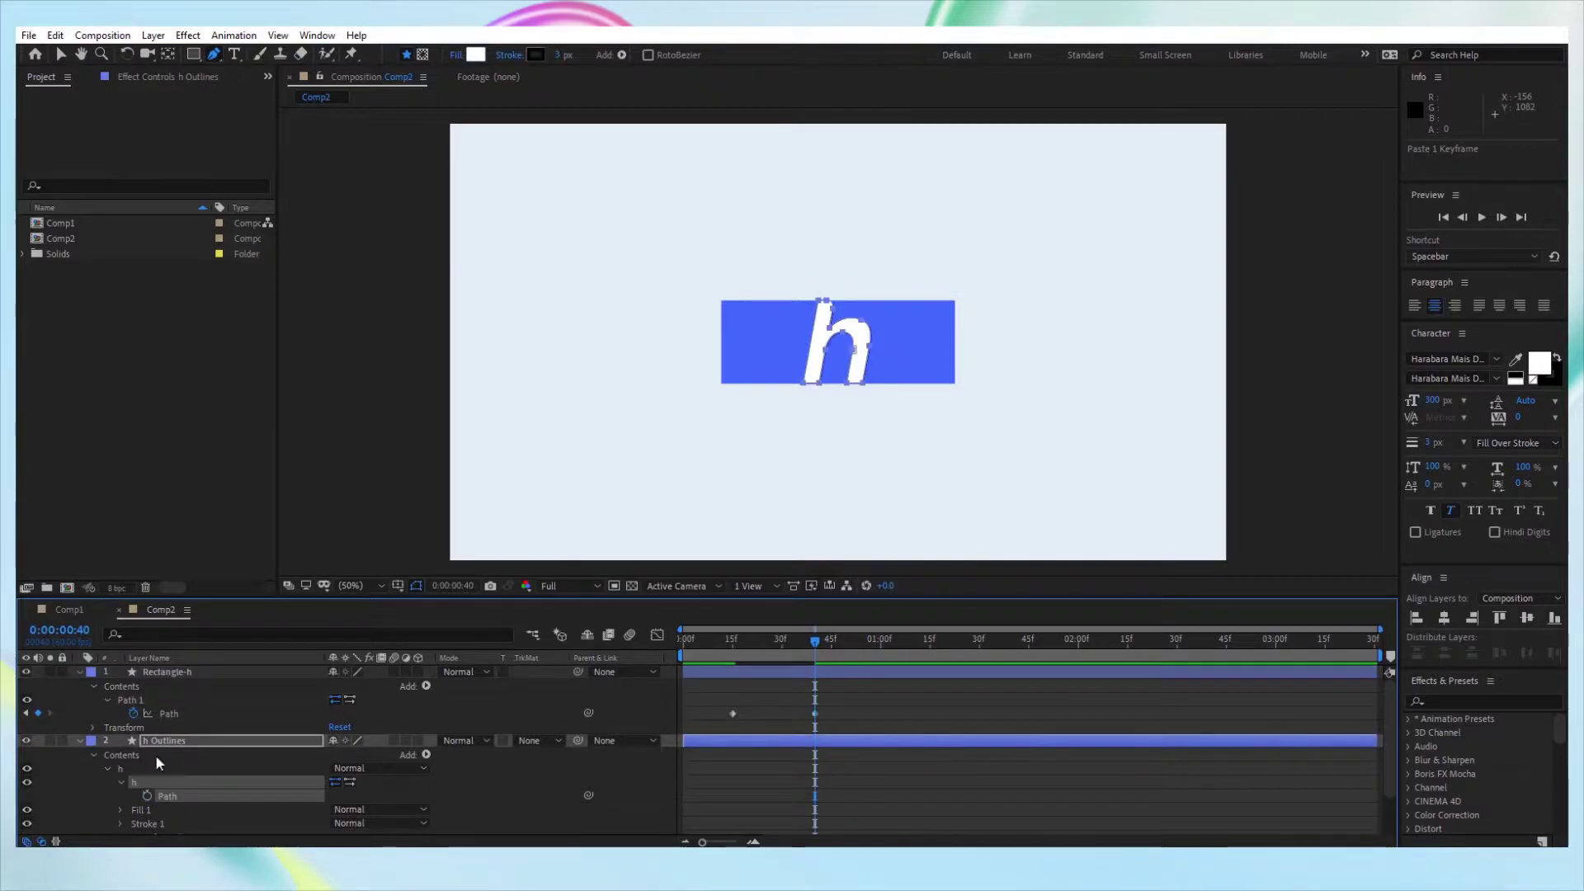
{"action": "left_click", "coordinate": [80, 741]}
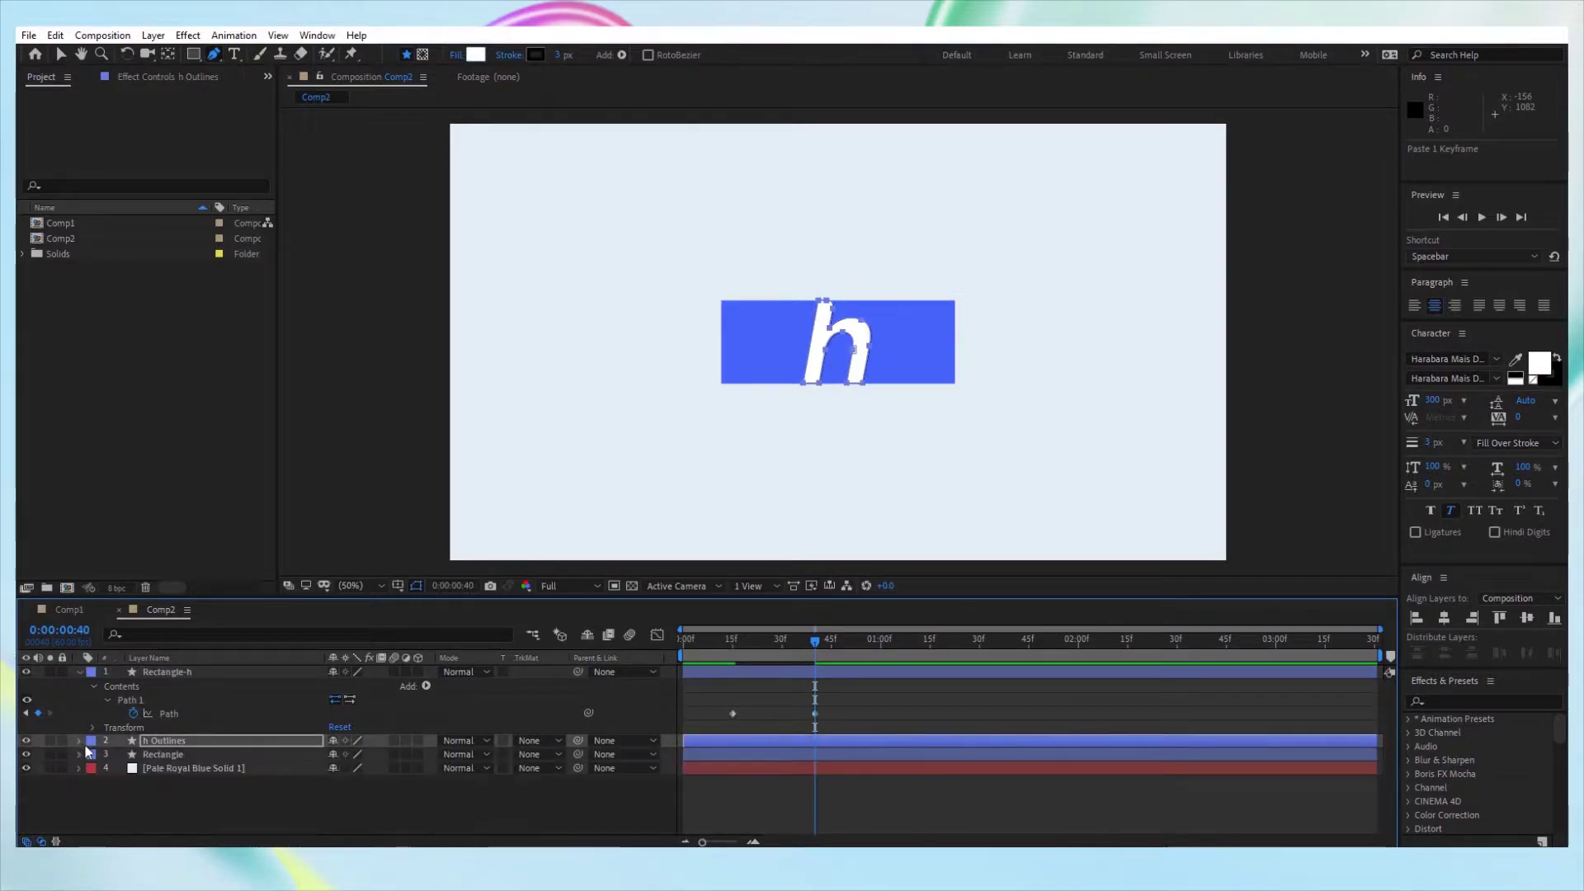
{"action": "left_click", "coordinate": [26, 741]}
{"action": "left_click", "coordinate": [26, 754]}
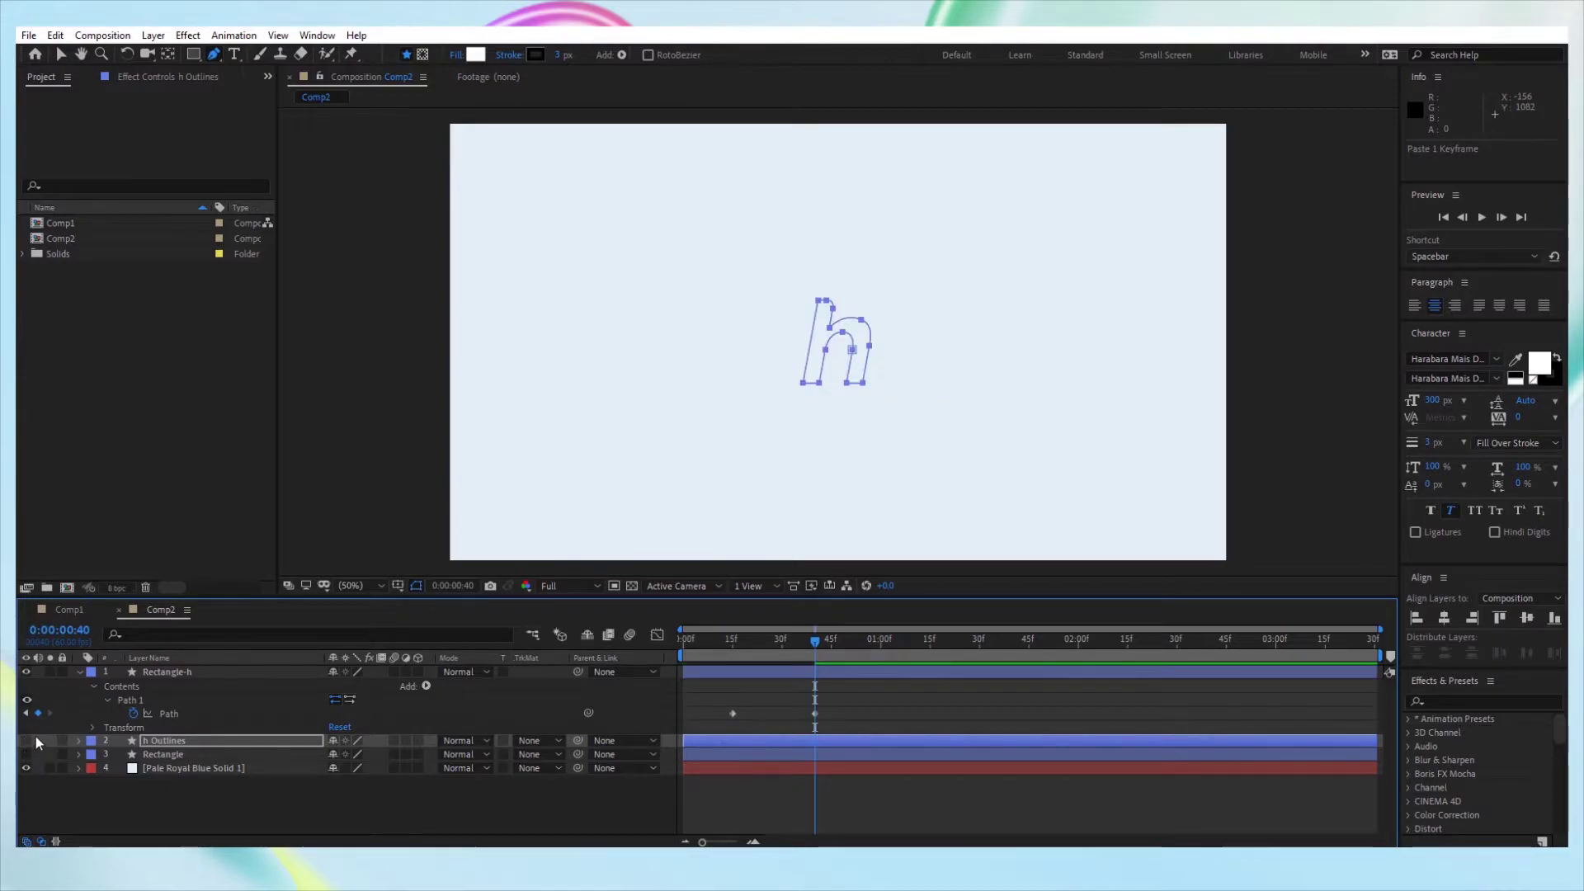
{"action": "left_click_drag", "start_coordinate": [817, 641], "coordinate": [732, 657]}
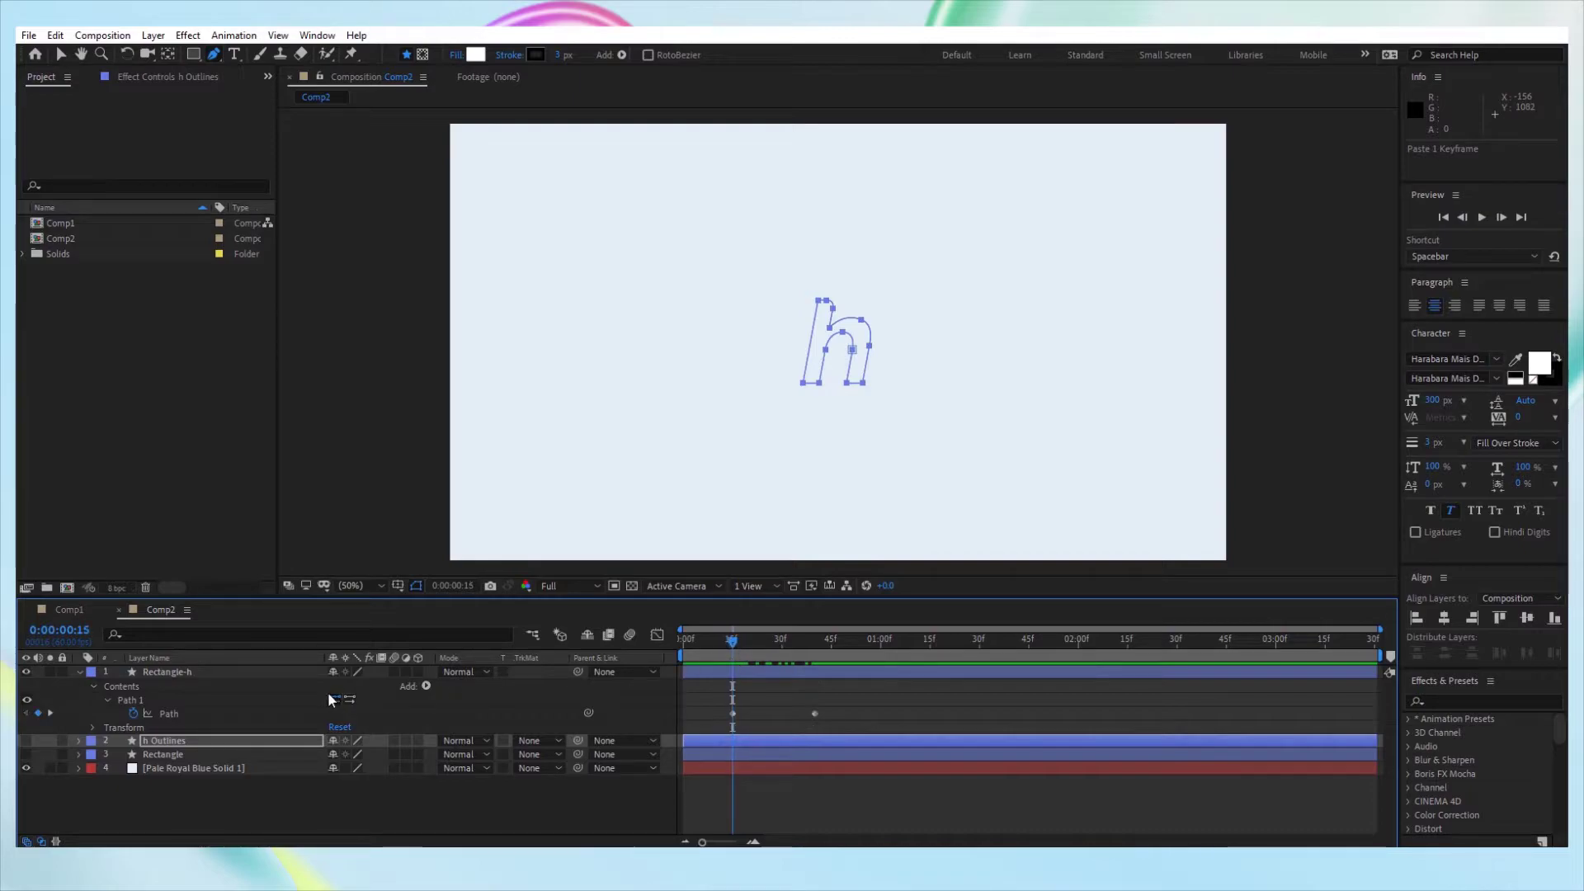
{"action": "left_click", "coordinate": [202, 671]}
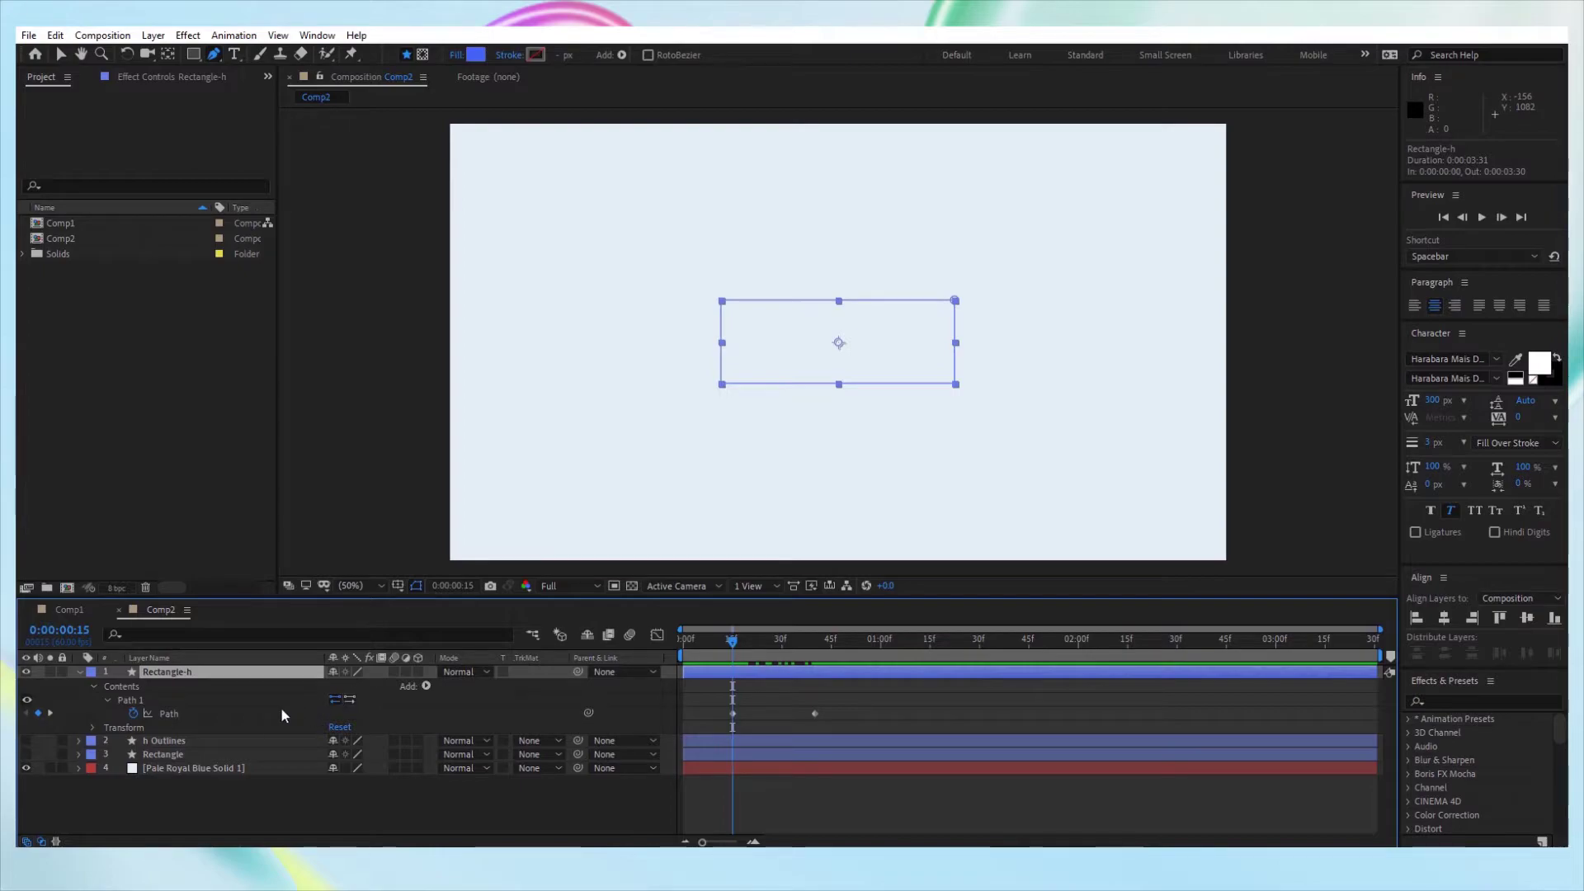
Add a Fill to Rectangle-h and set its colour to dark blue 1969B3.
{"action": "left_click", "coordinate": [191, 688]}
{"action": "left_click", "coordinate": [426, 686]}
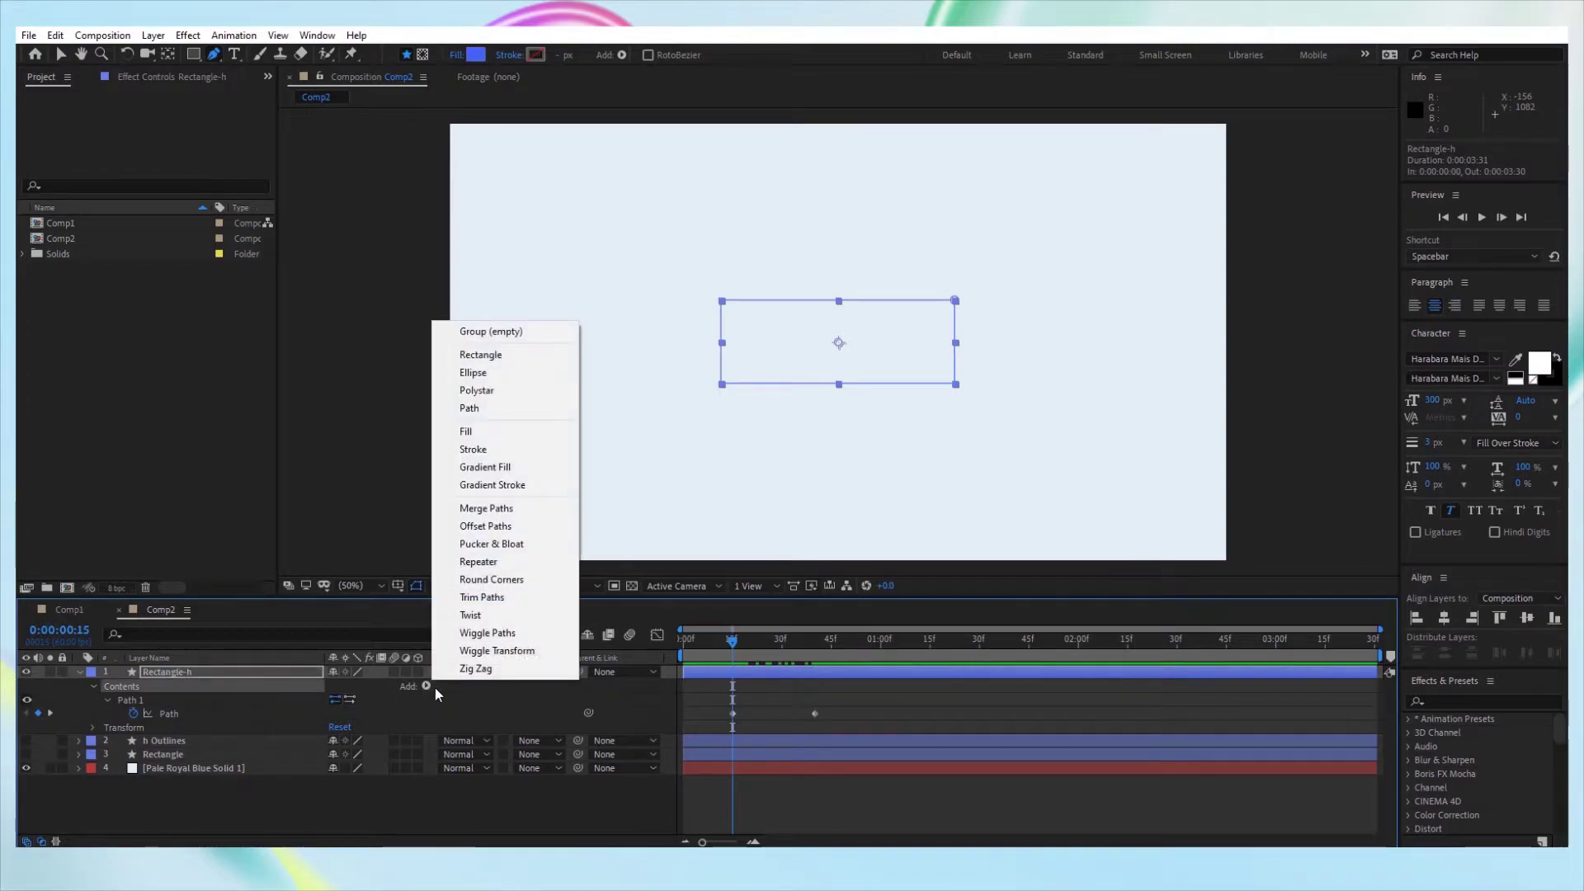
{"action": "left_click", "coordinate": [467, 431]}
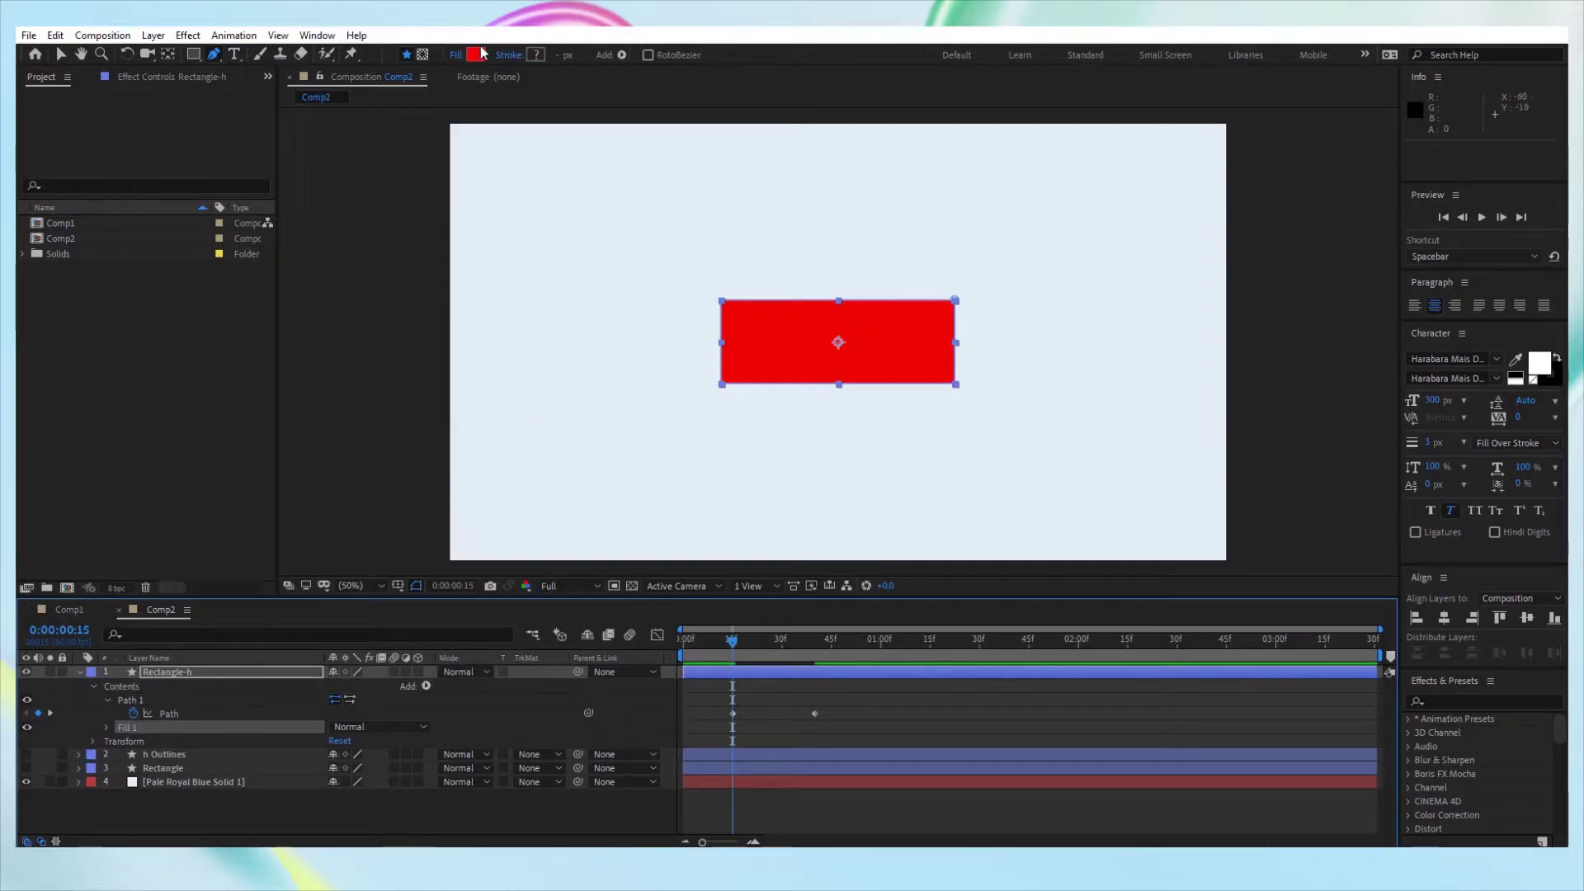
{"action": "left_click", "coordinate": [476, 55]}
{"action": "left_click", "coordinate": [260, 132]}
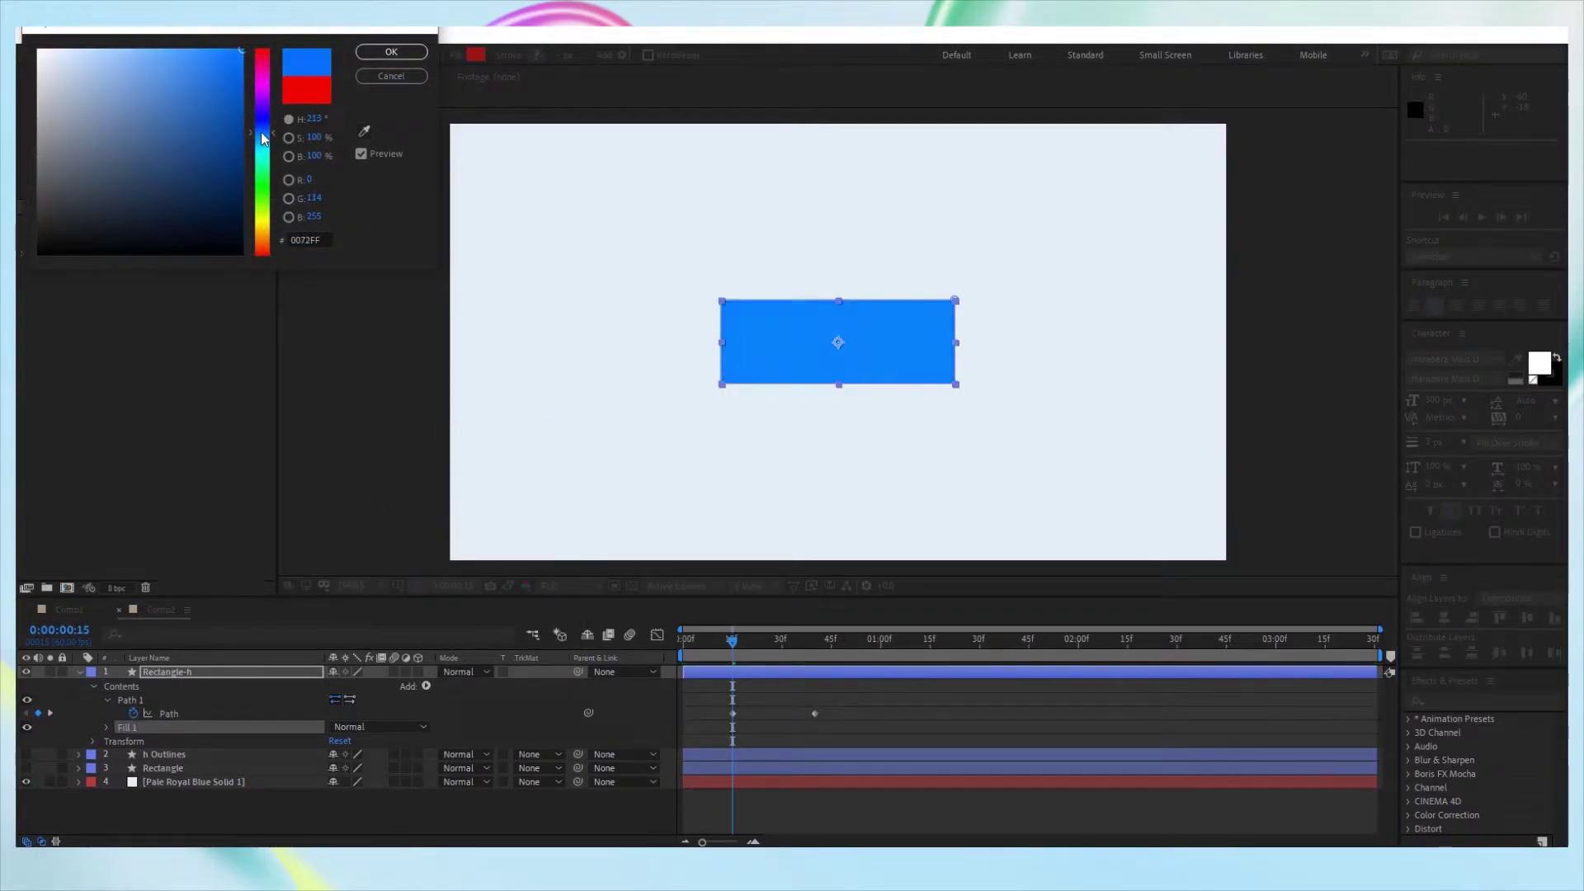
{"action": "mouse_move", "coordinate": [220, 71]}
{"action": "left_mouse_down"}
{"action": "mouse_move", "coordinate": [195, 102]}
{"action": "mouse_move", "coordinate": [216, 93]}
{"action": "left_mouse_up"}
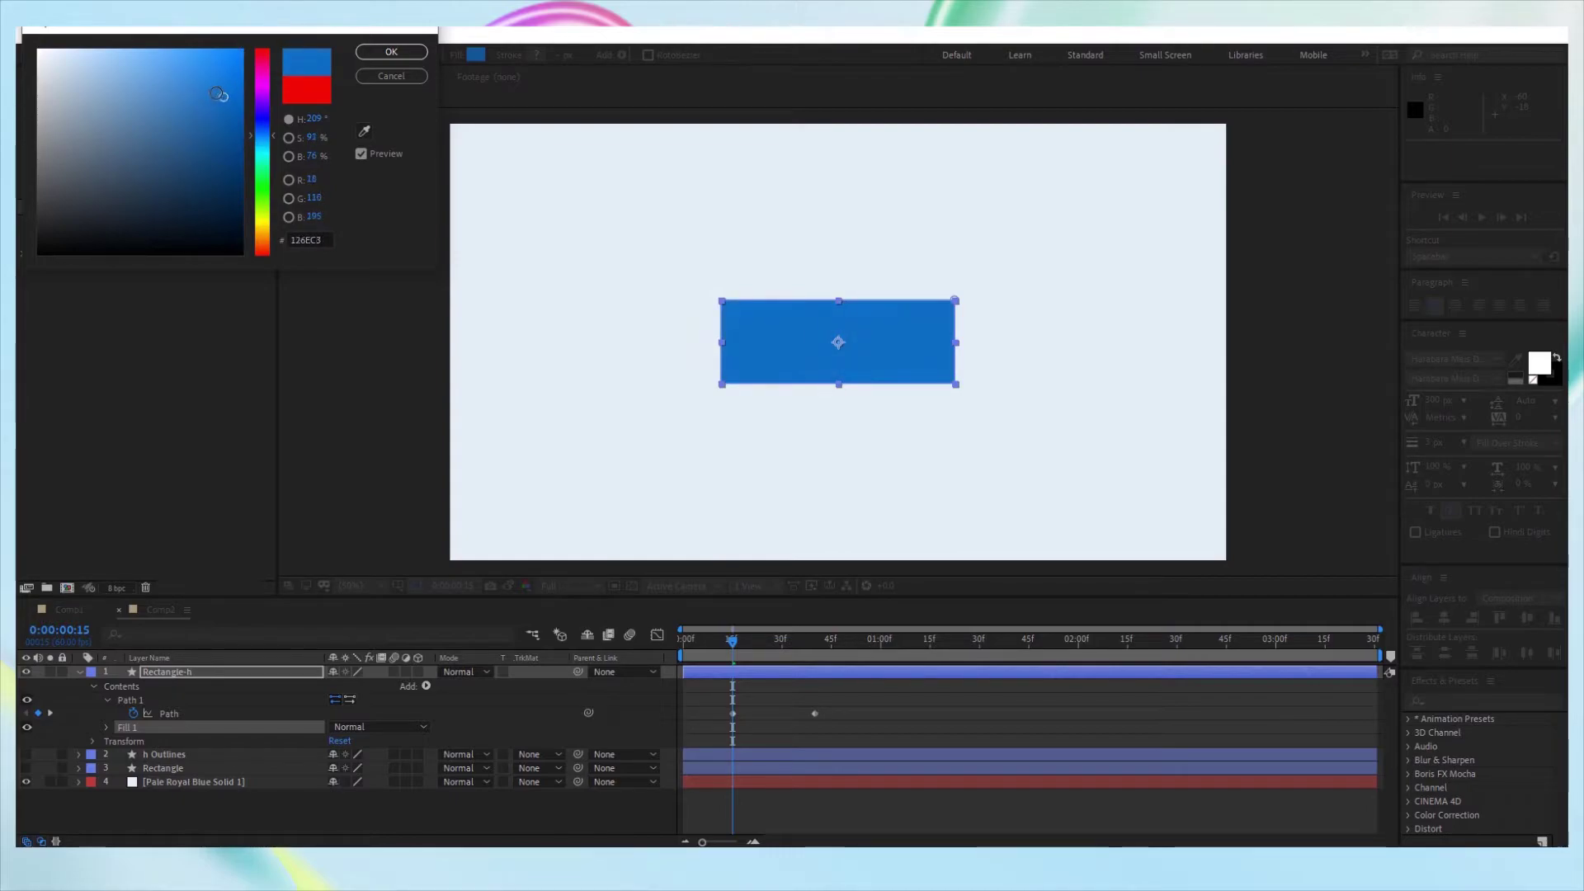
{"action": "left_click", "coordinate": [391, 51]}
{"action": "left_click", "coordinate": [508, 697]}
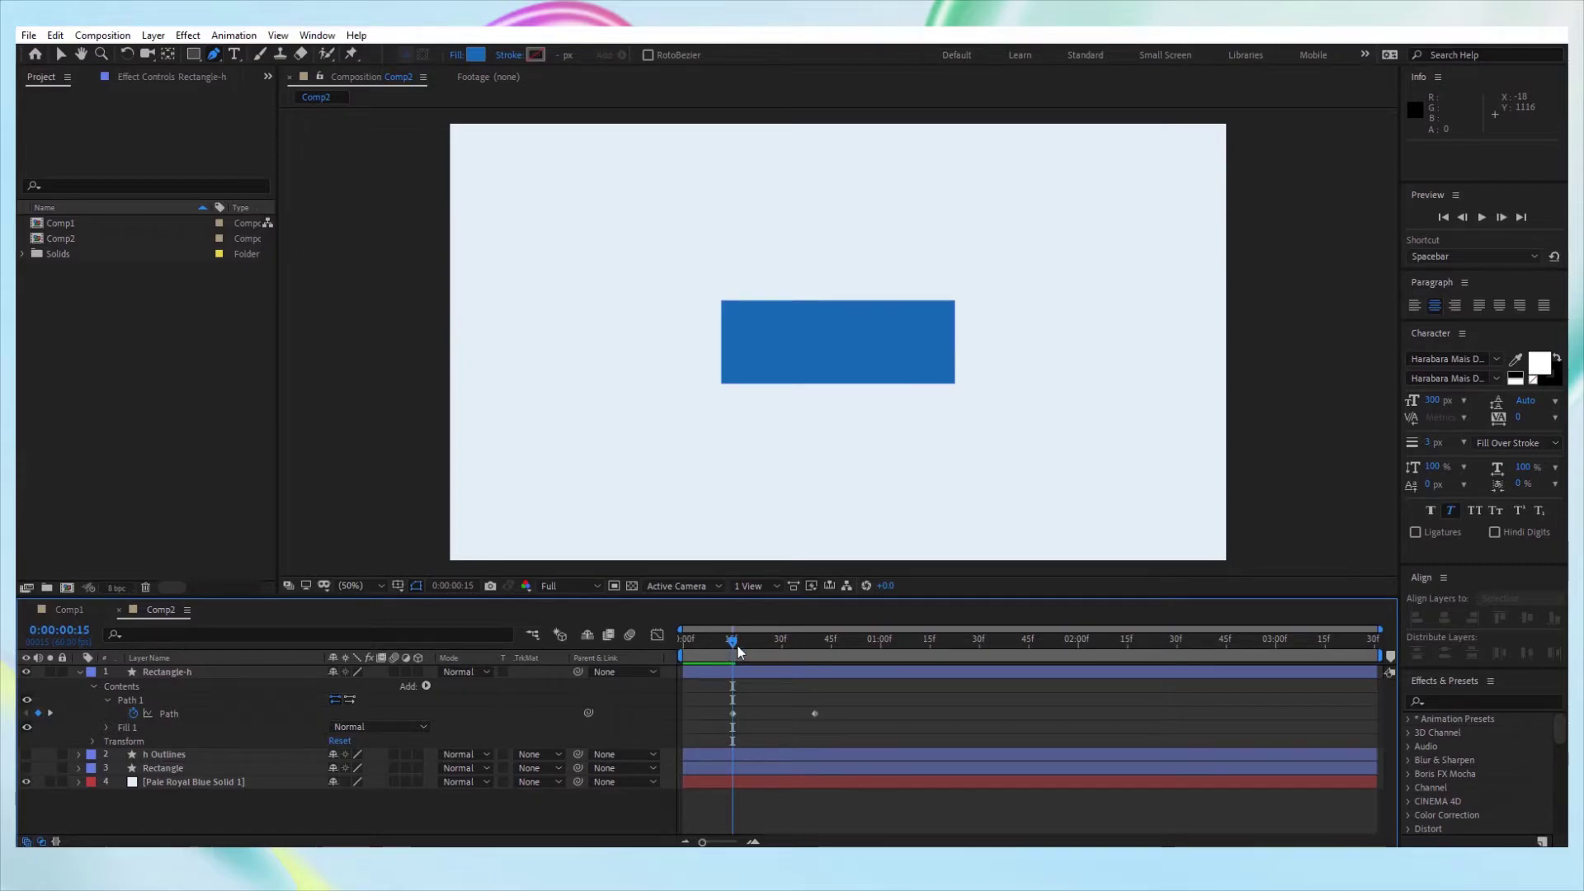
Scrub the timeline to preview the morph, then jump back to the first keyframe.
{"action": "mouse_move", "coordinate": [730, 652]}
{"action": "left_mouse_down"}
{"action": "mouse_move", "coordinate": [823, 656]}
{"action": "mouse_move", "coordinate": [741, 665]}
{"action": "left_mouse_up"}
{"action": "key", "text": "j"}
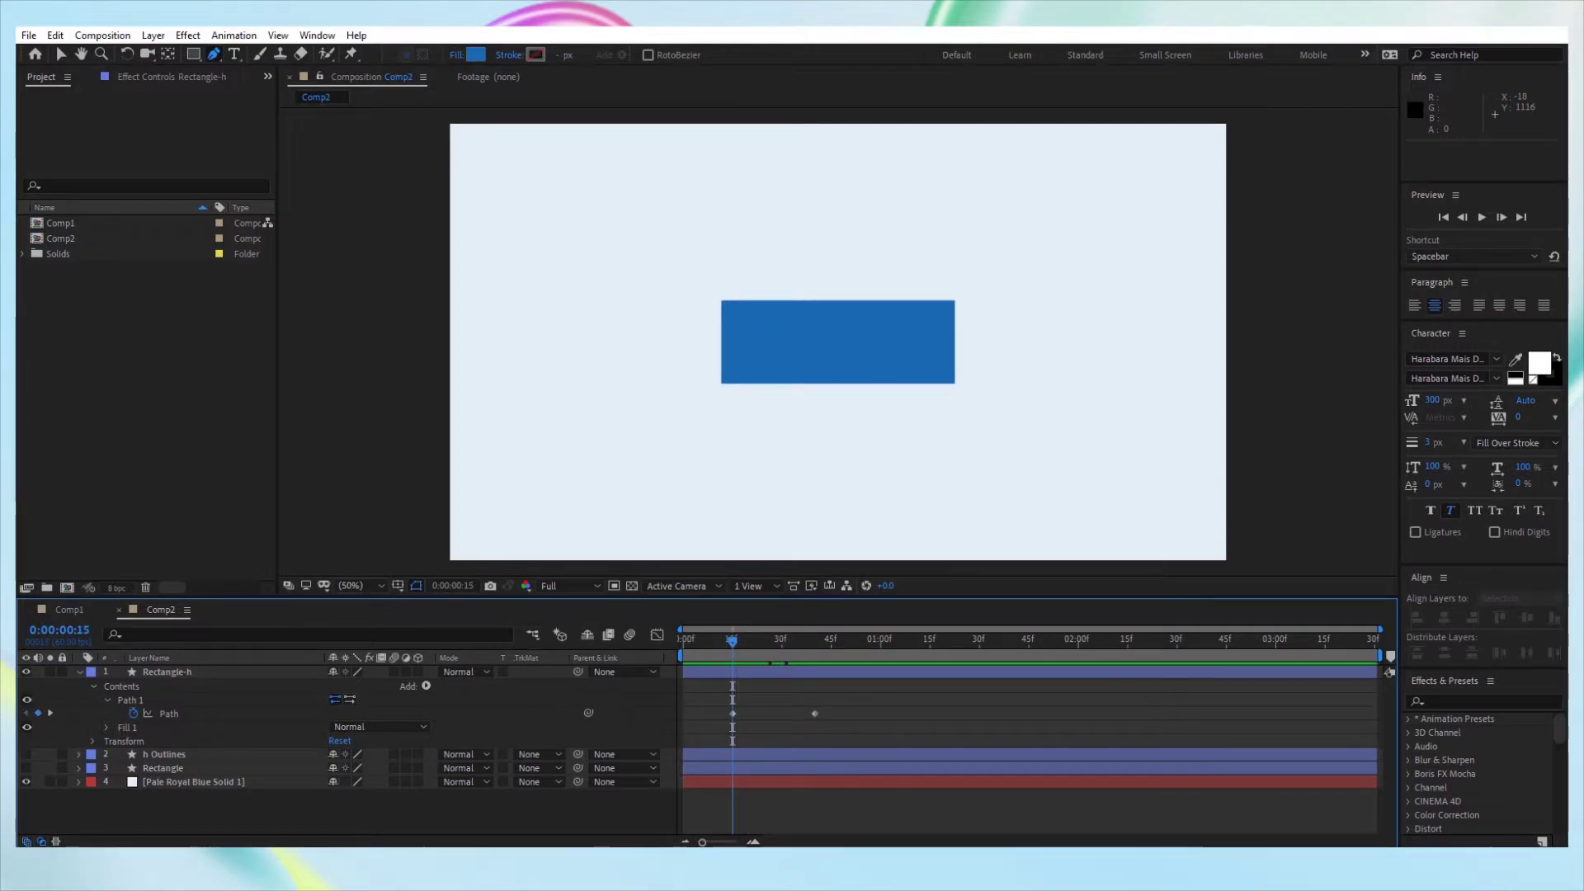
{"action": "key", "text": "q"}
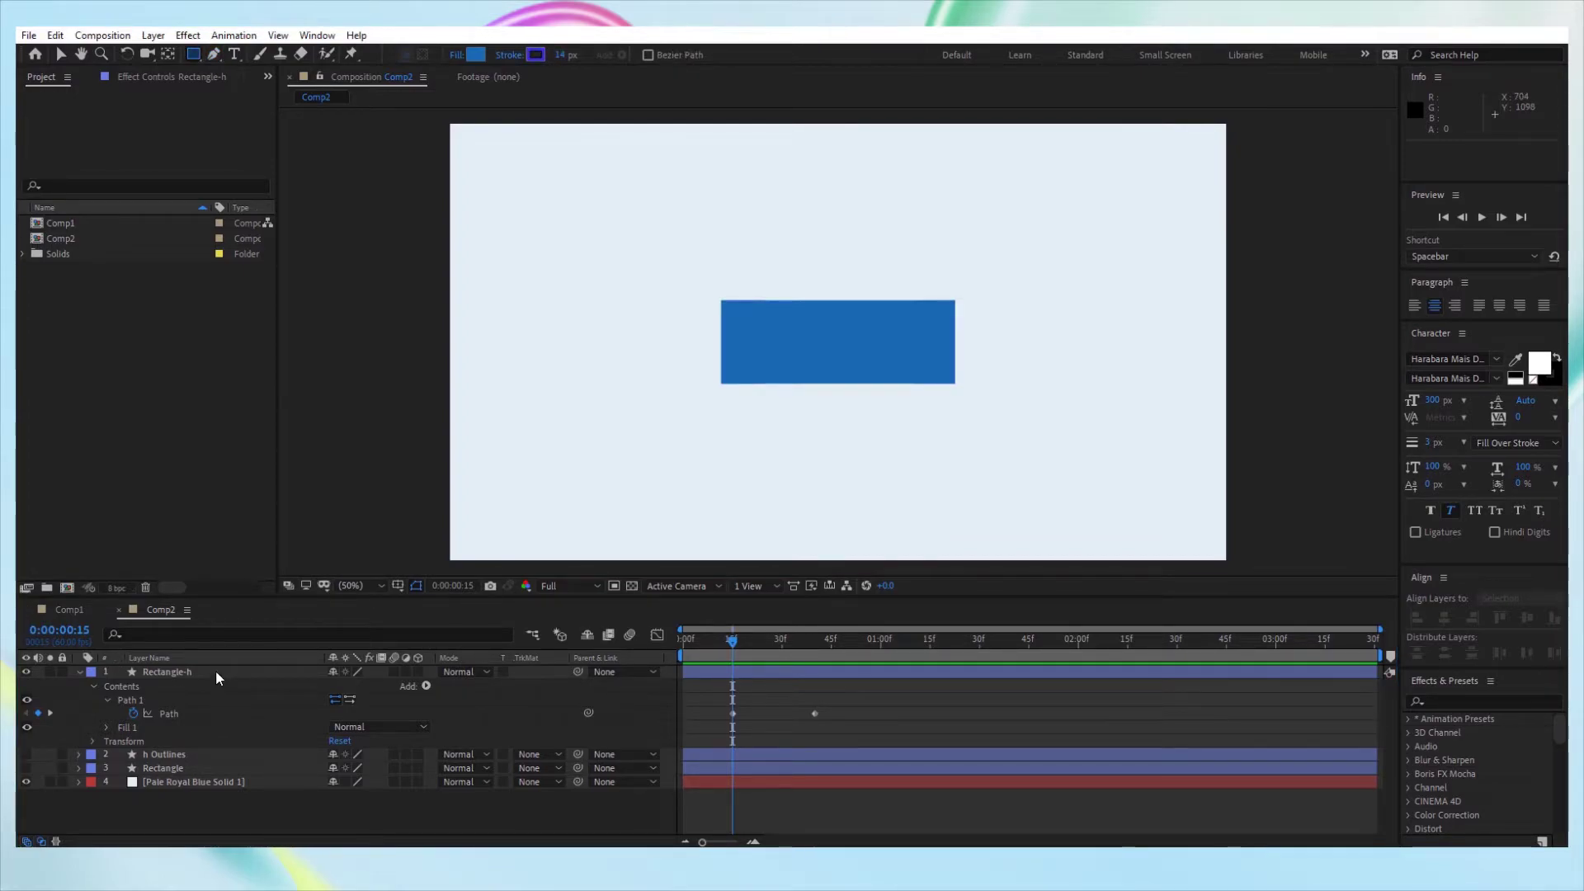
Hide and collapse Rectangle-h, and make the Rectangle and h Outlines layers visible again.
{"action": "left_click", "coordinate": [66, 671]}
{"action": "left_click", "coordinate": [25, 672]}
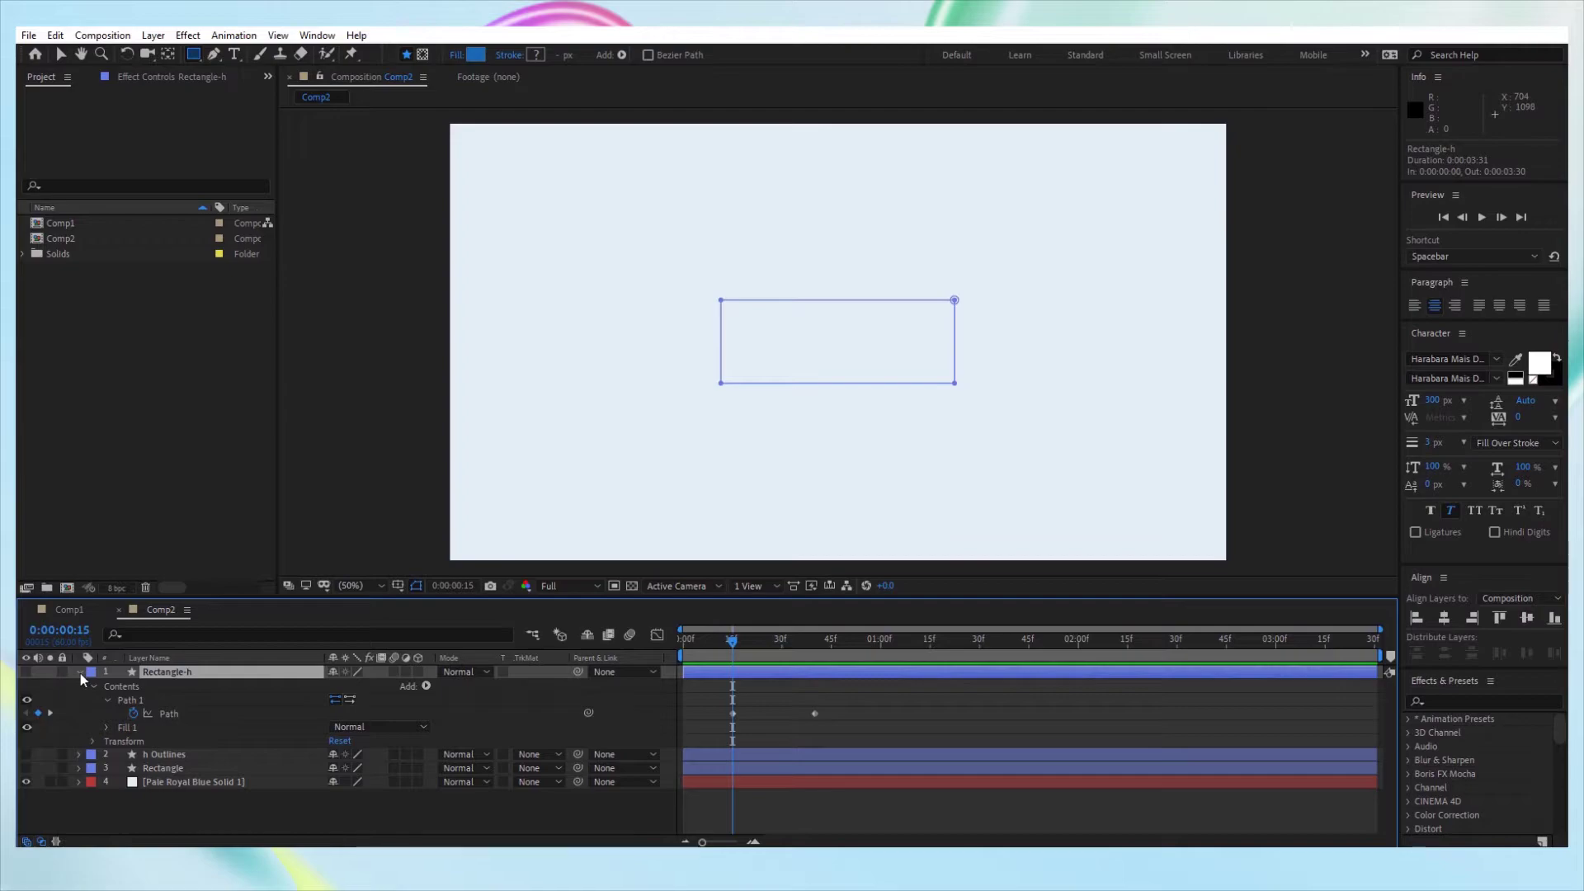
{"action": "left_click", "coordinate": [80, 672]}
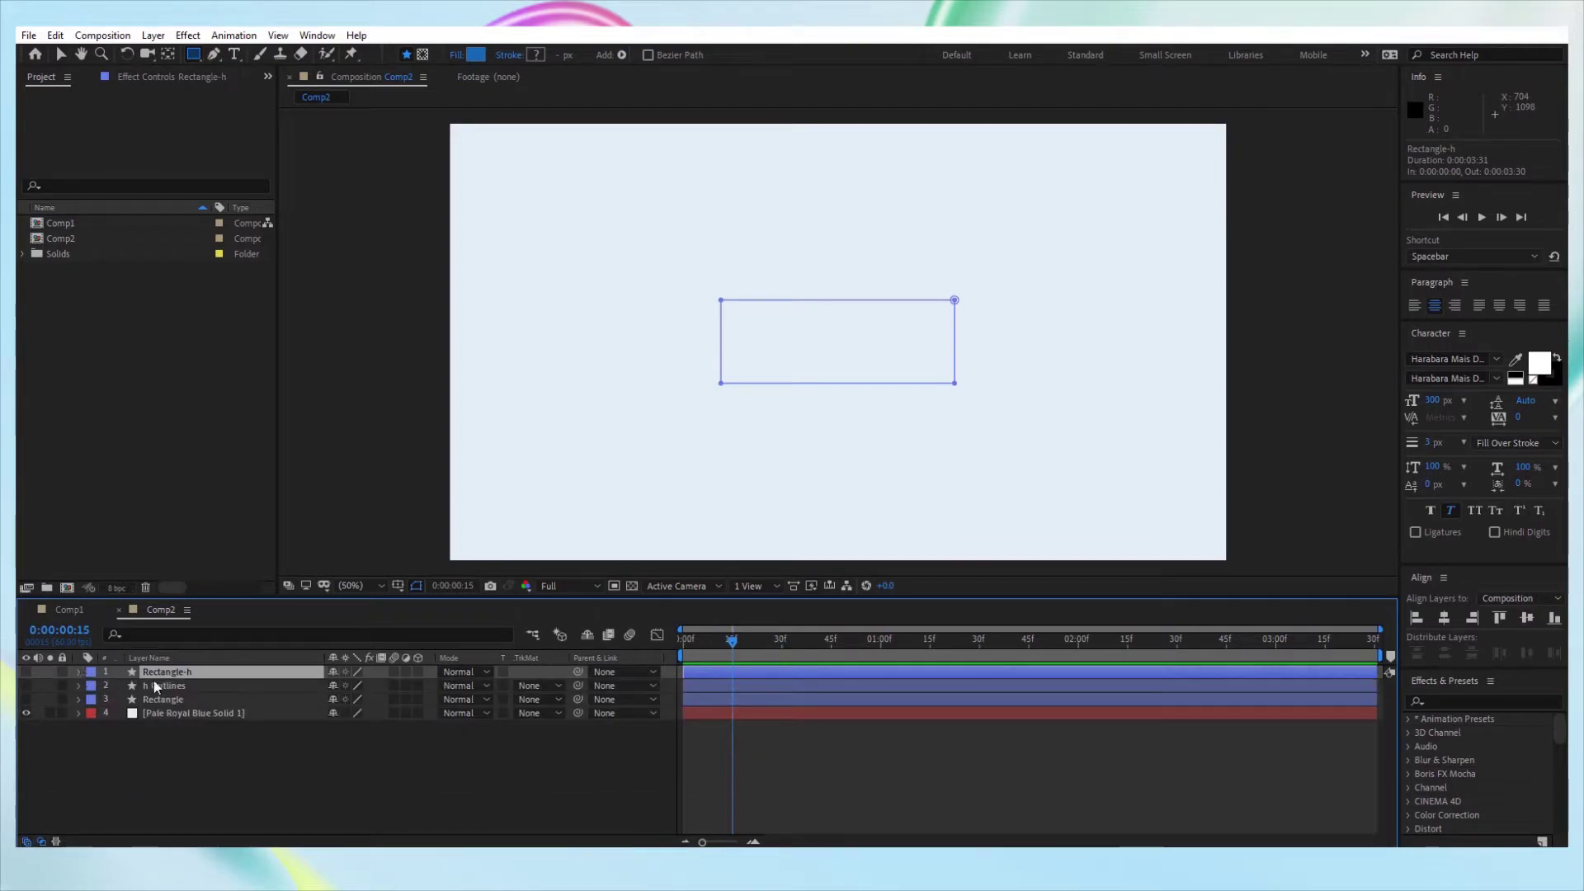
{"action": "left_click", "coordinate": [159, 698]}
{"action": "left_click", "coordinate": [24, 699]}
{"action": "left_click", "coordinate": [26, 686]}
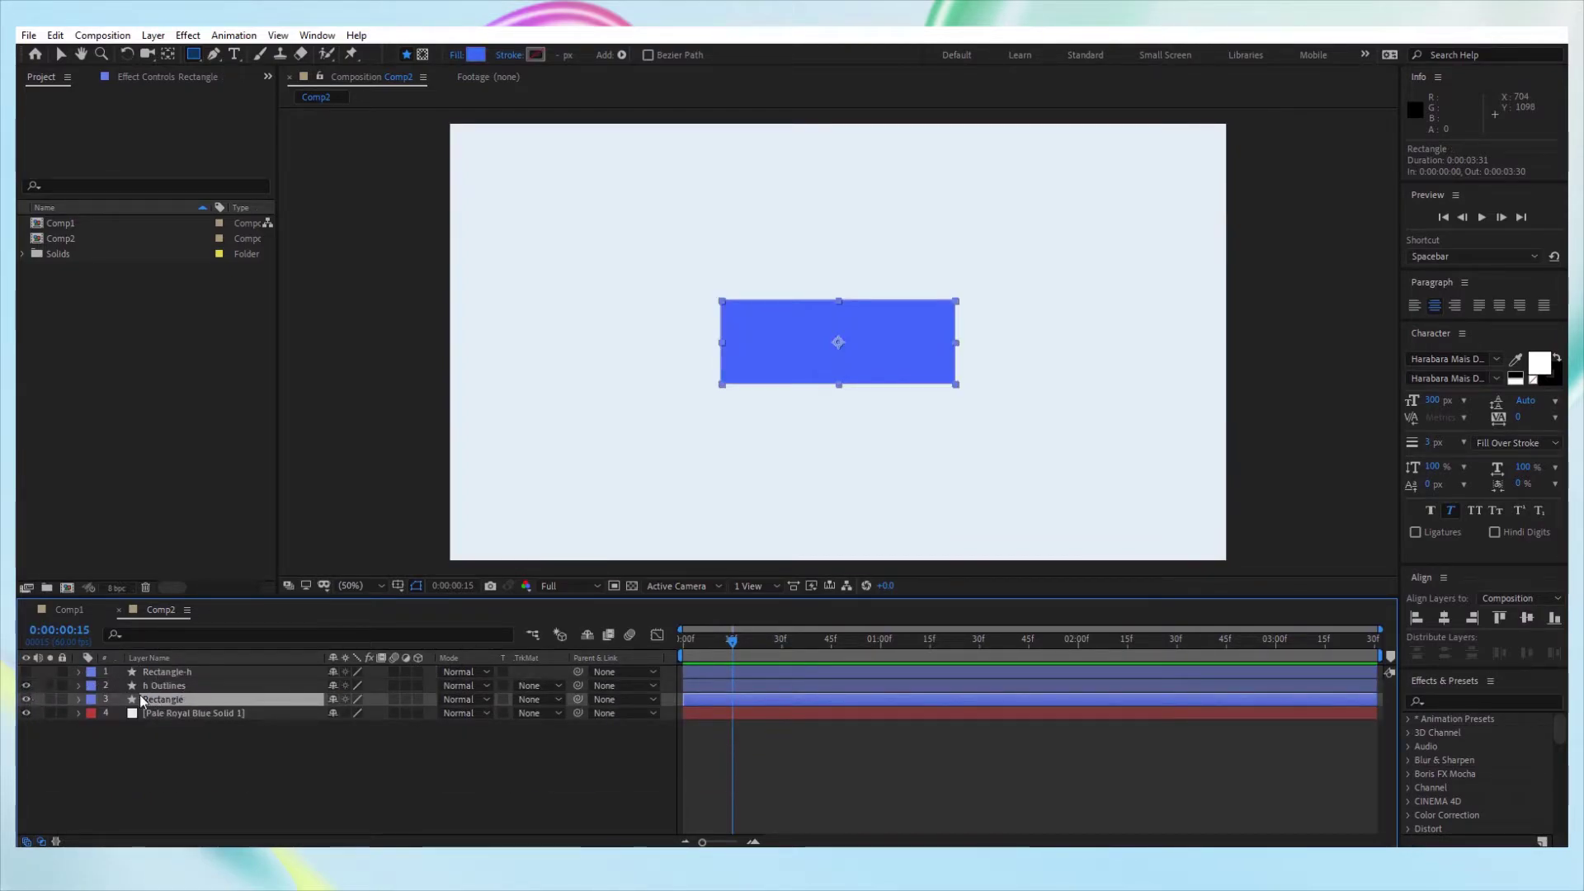
Turn off the Rectangle's fill and enable its stroke in red.
{"action": "left_click", "coordinate": [73, 700]}
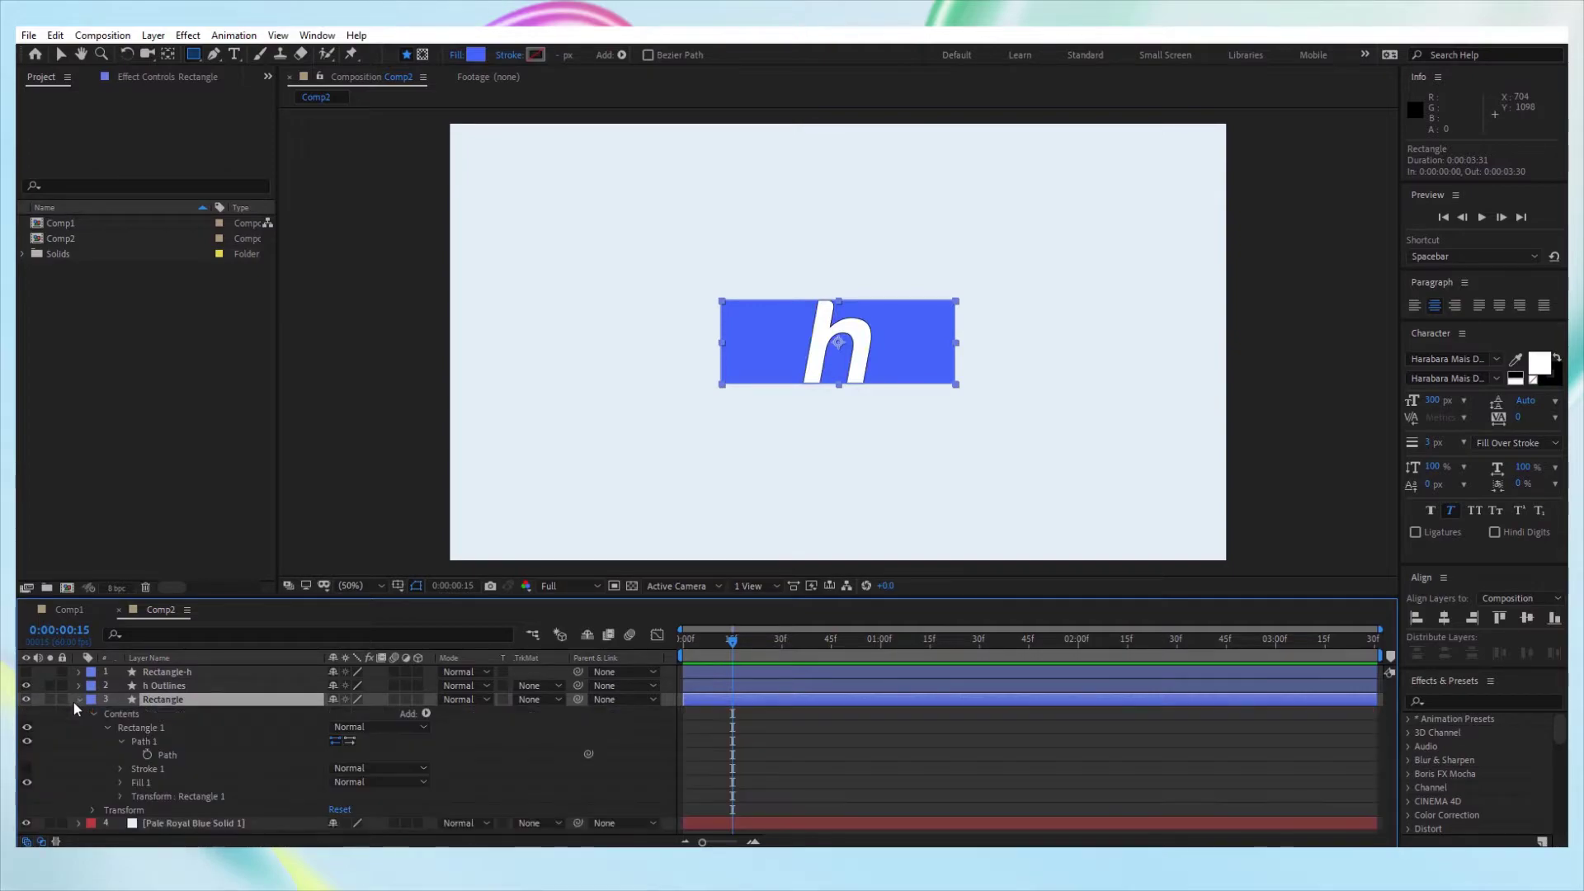
{"action": "left_click", "coordinate": [139, 781]}
{"action": "left_click", "coordinate": [27, 782]}
{"action": "left_click", "coordinate": [27, 768]}
{"action": "left_click", "coordinate": [165, 767]}
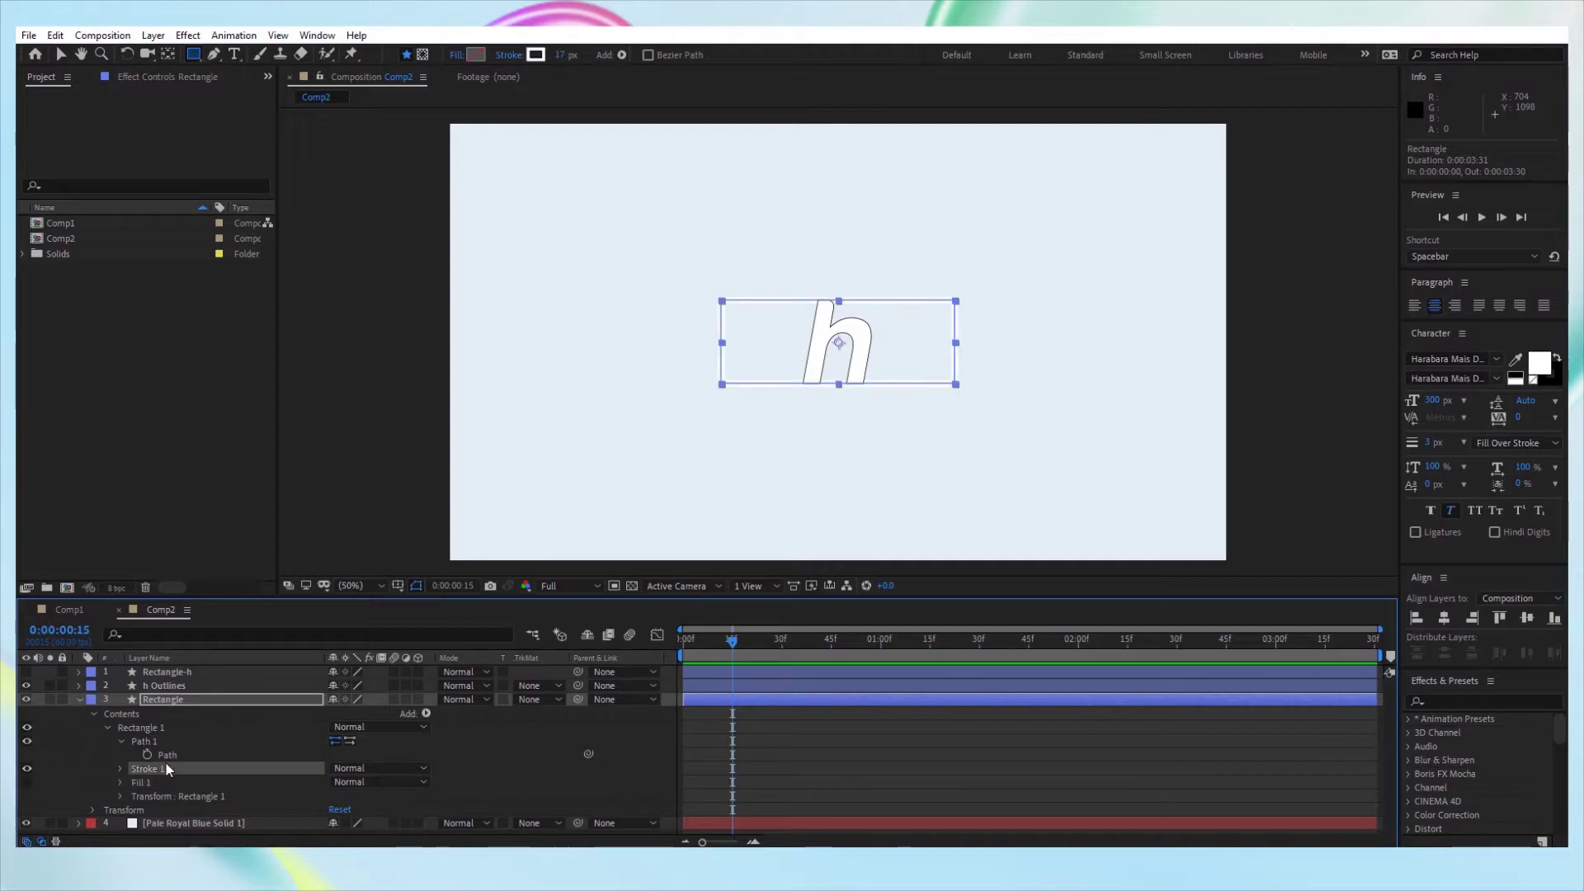
{"action": "left_click", "coordinate": [535, 55]}
{"action": "left_click", "coordinate": [190, 93]}
{"action": "left_click", "coordinate": [391, 51]}
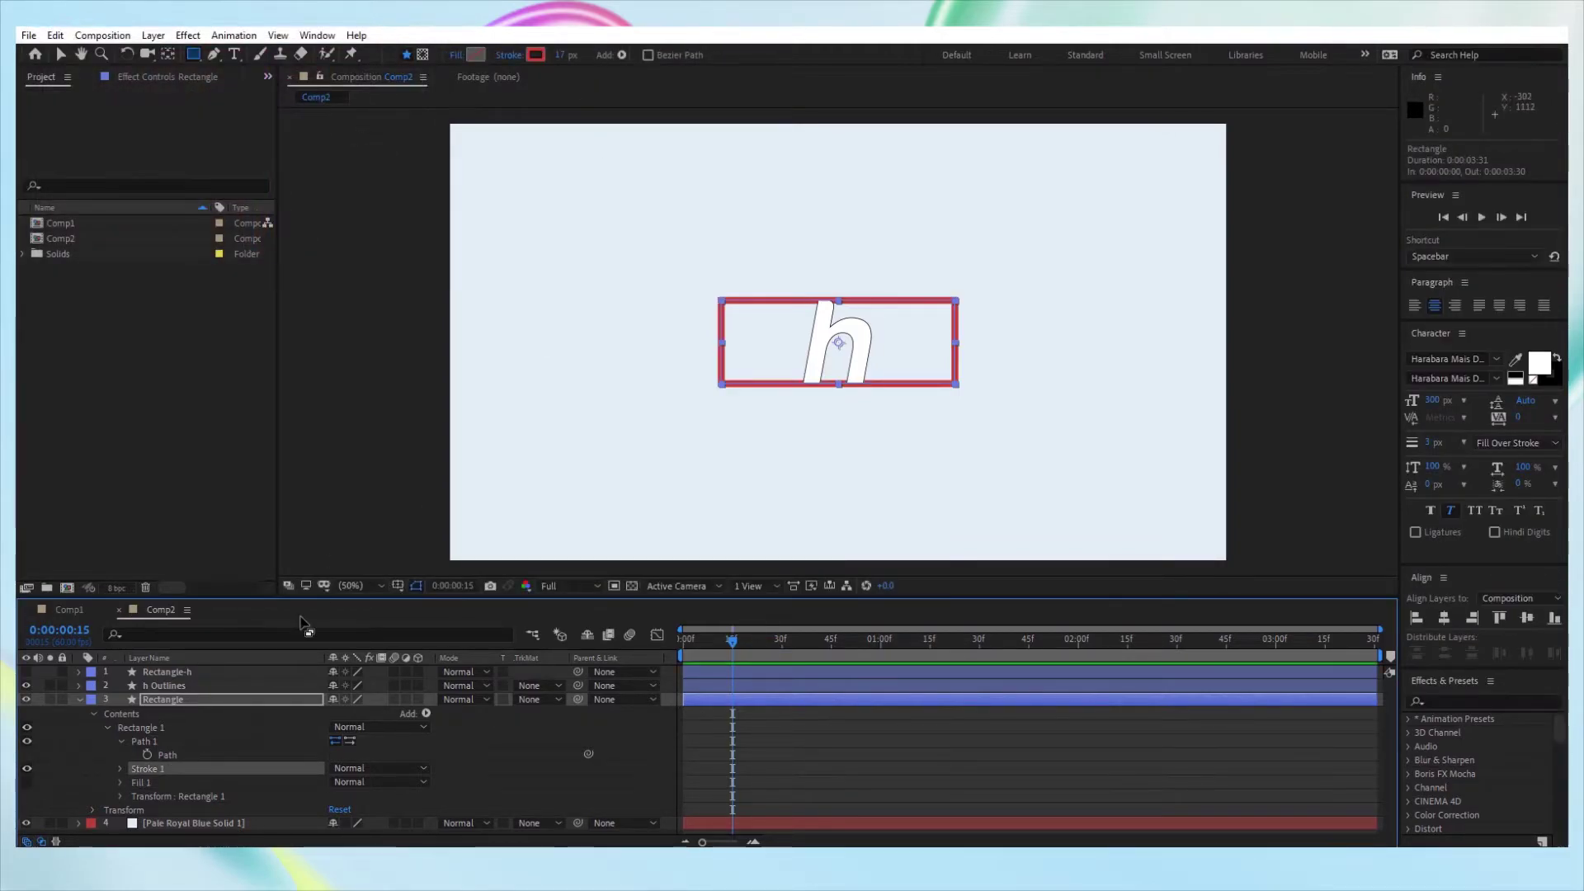
Add Trim Paths to the Rectangle and expand the h Outlines layer.
{"action": "left_click", "coordinate": [427, 713]}
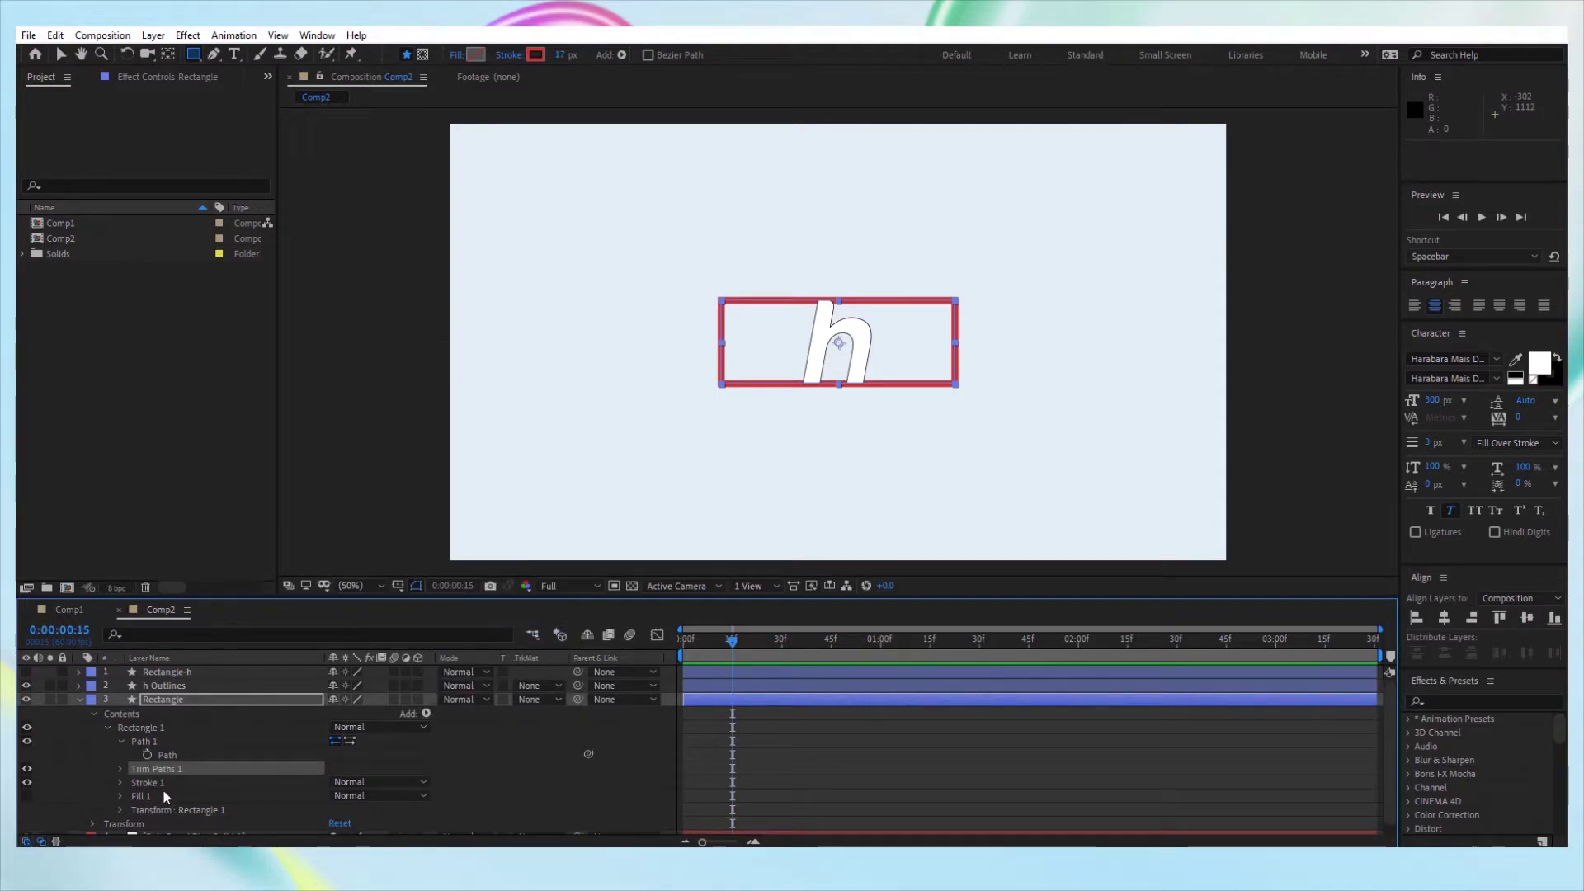
{"action": "left_click", "coordinate": [170, 685]}
{"action": "left_click", "coordinate": [80, 686]}
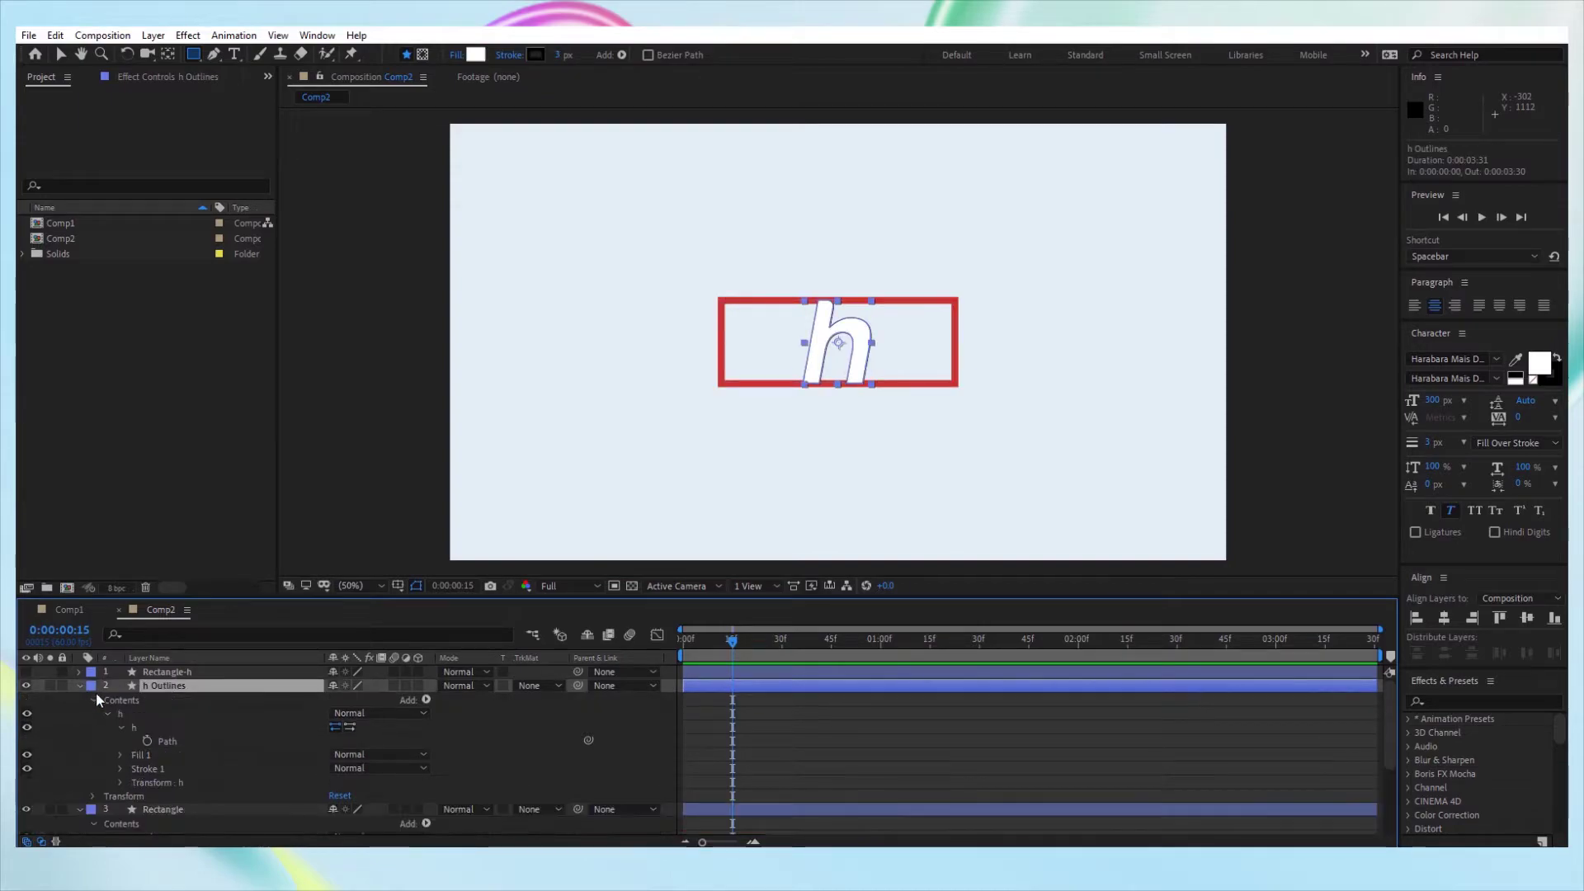
Hide the h's fill and thicken its stroke width to 10 px.
{"action": "left_click", "coordinate": [141, 755]}
{"action": "left_click", "coordinate": [27, 755]}
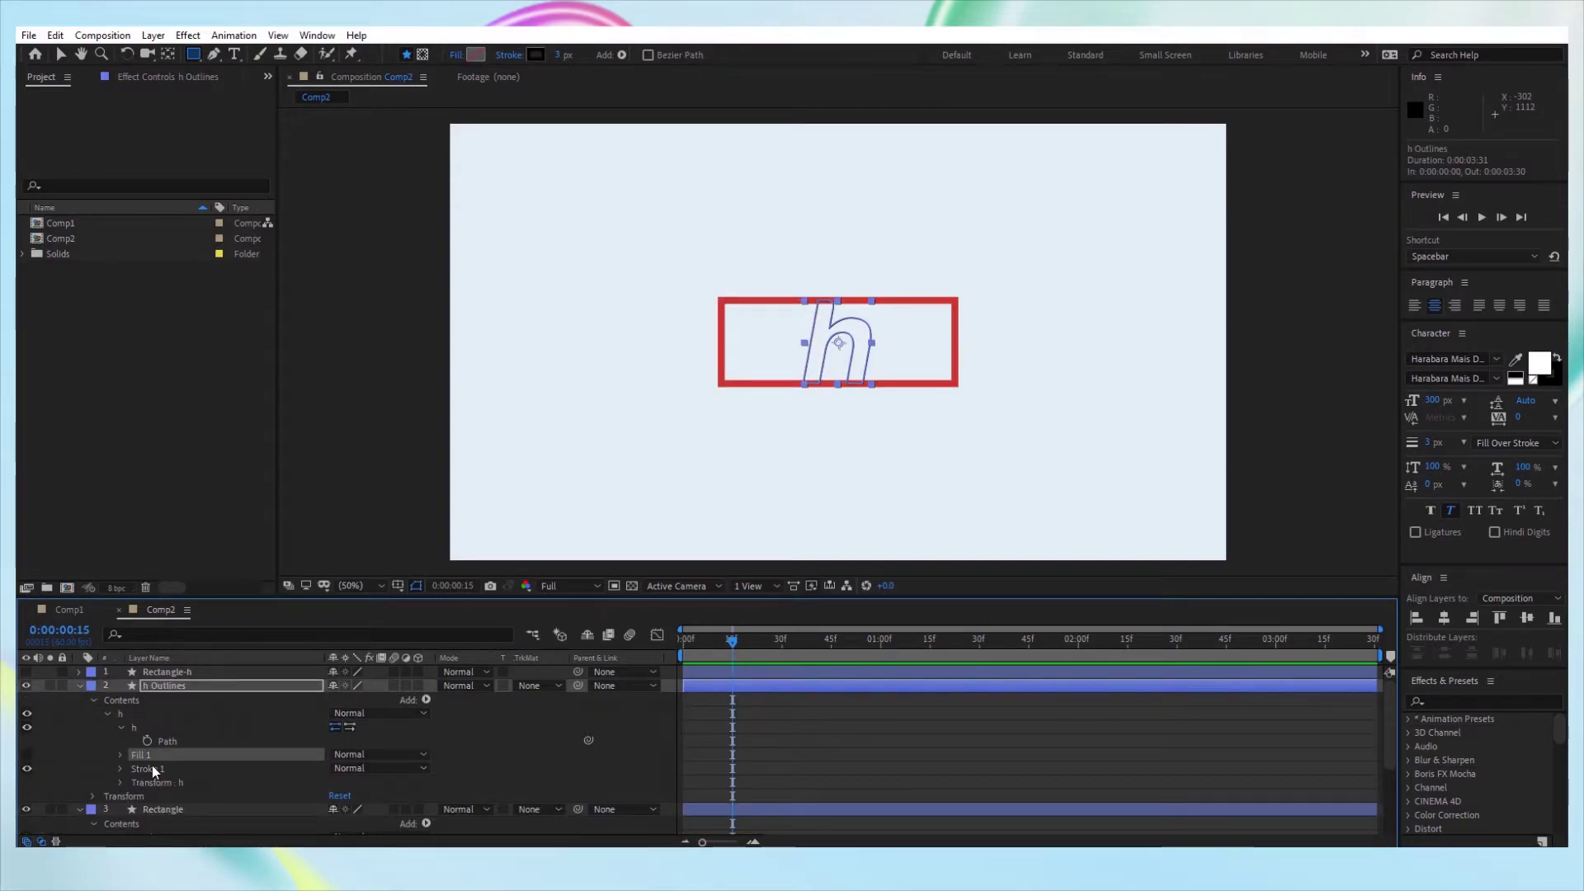
{"action": "left_click", "coordinate": [149, 768]}
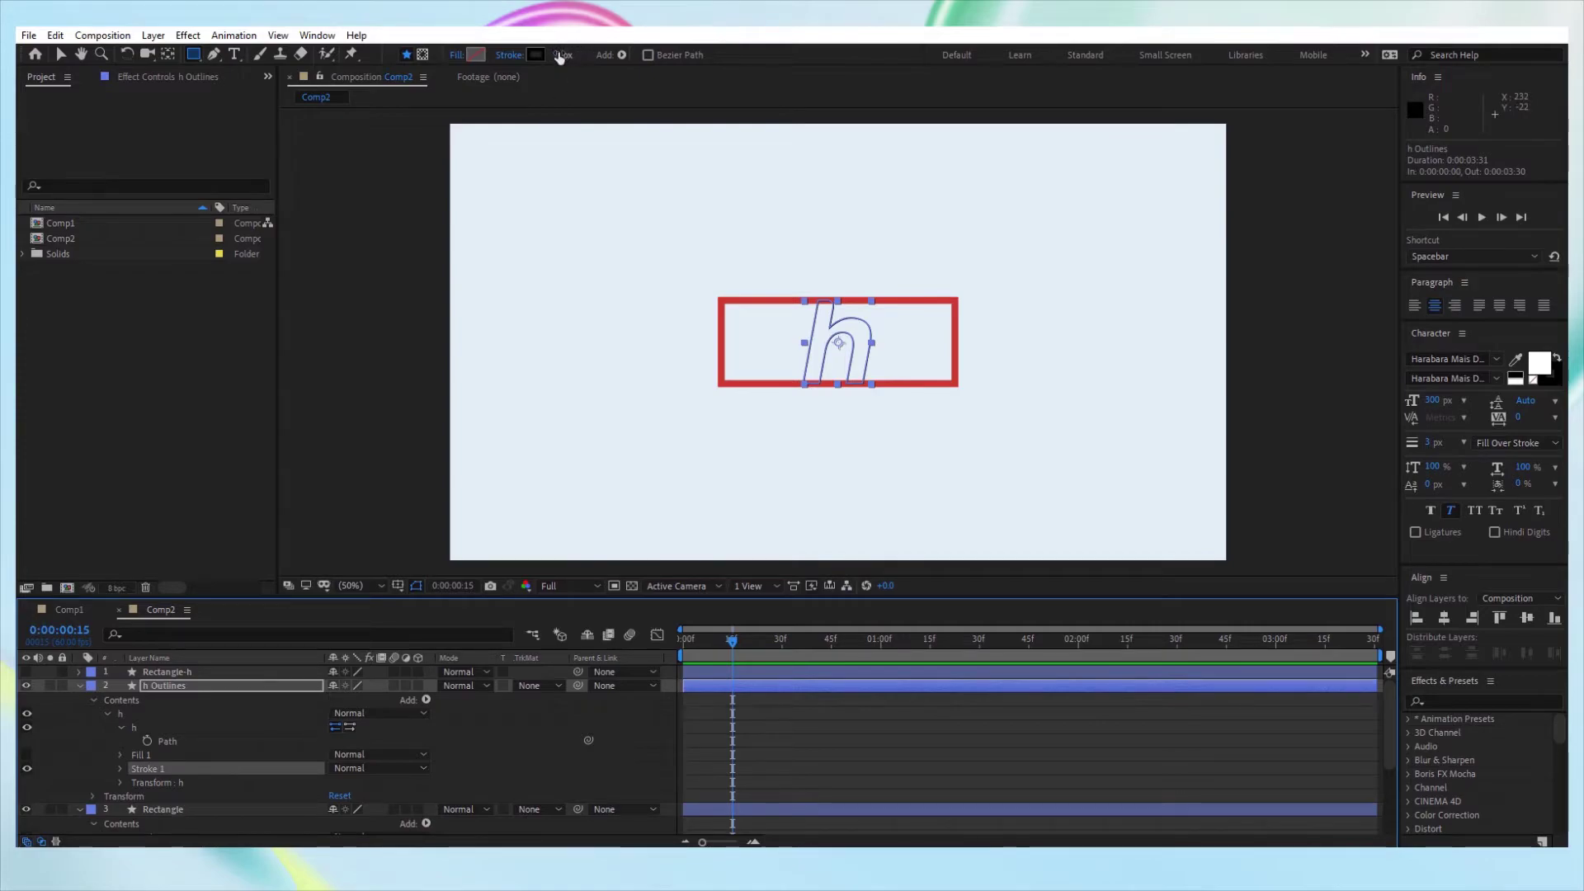
{"action": "left_click_drag", "start_coordinate": [560, 54], "coordinate": [563, 54]}
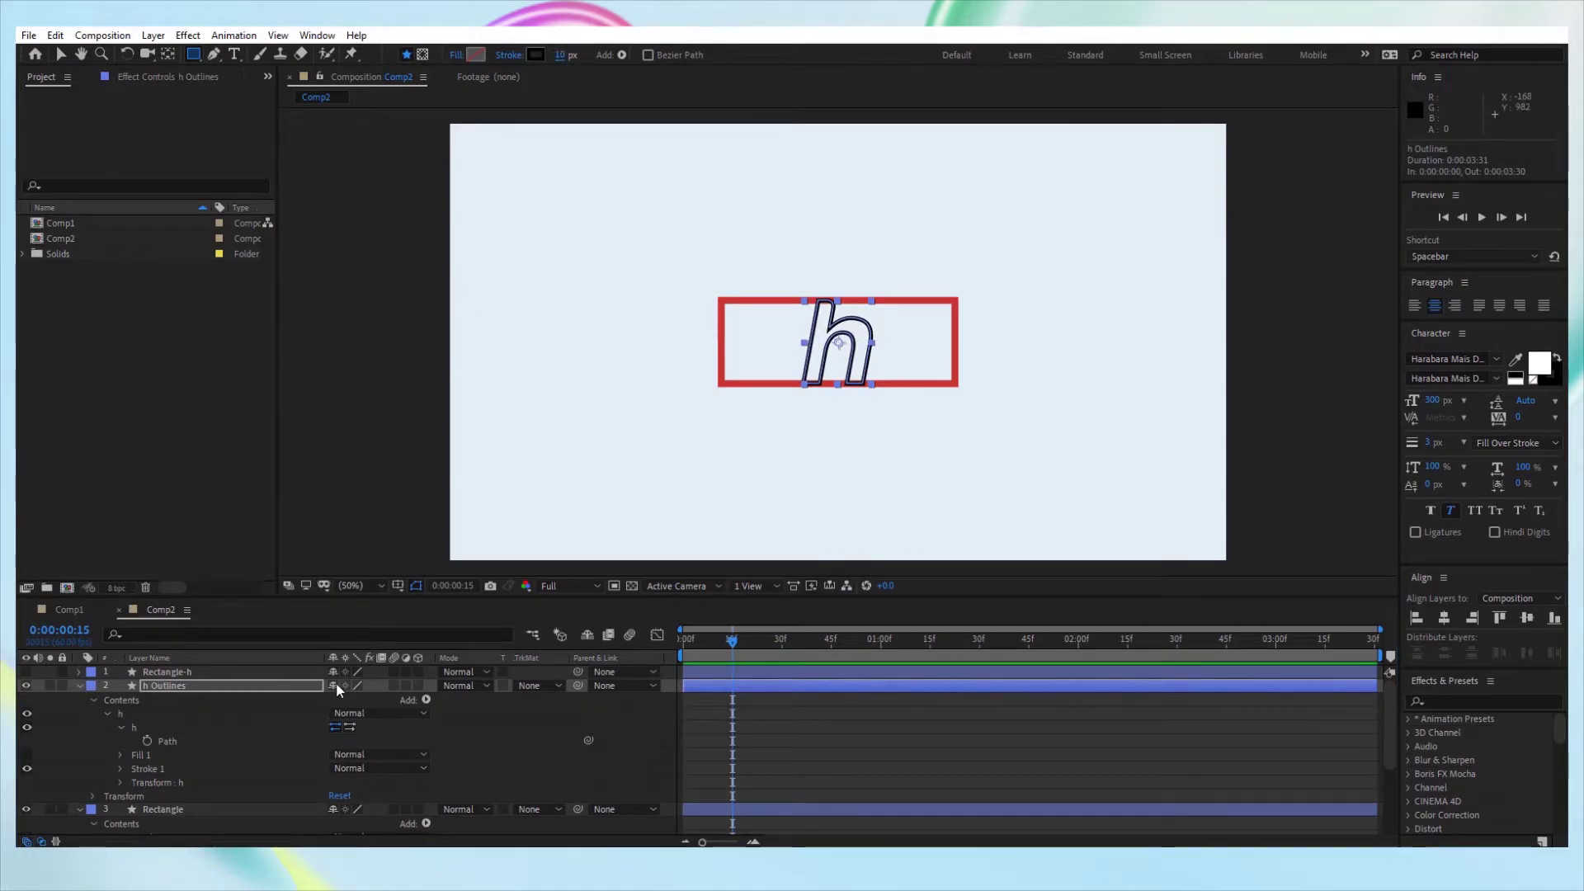
Add Trim Paths to the h outline and reveal the Rectangle's Trim Paths 1 settings.
{"action": "left_click", "coordinate": [426, 700]}
{"action": "left_click", "coordinate": [512, 608]}
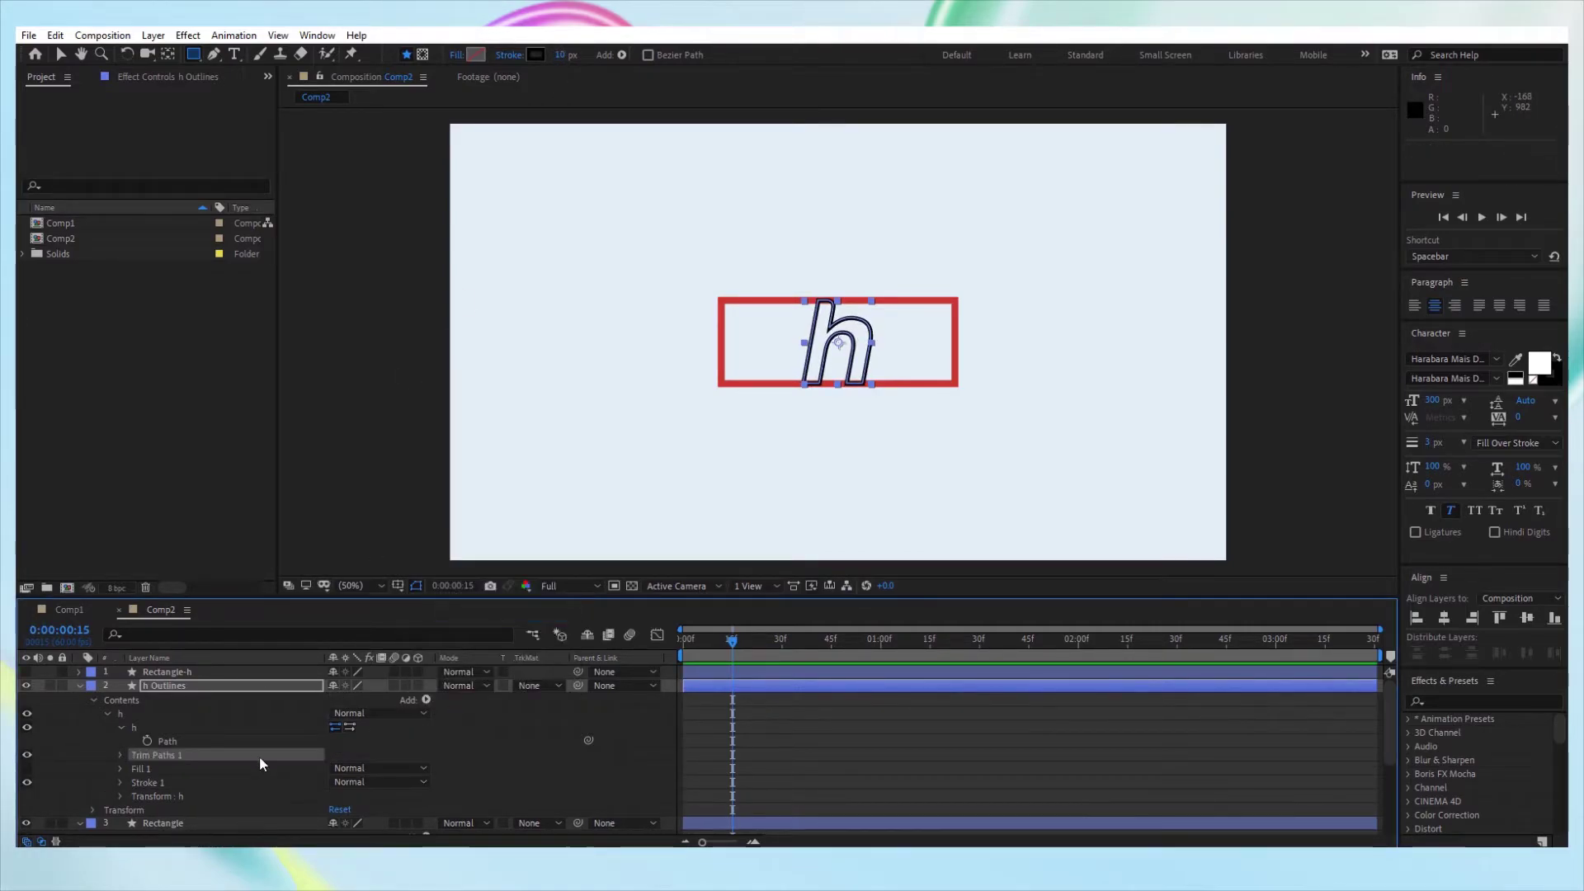
{"action": "scroll", "coordinate": [249, 750], "scroll_direction": "down", "scroll_amount": 3}
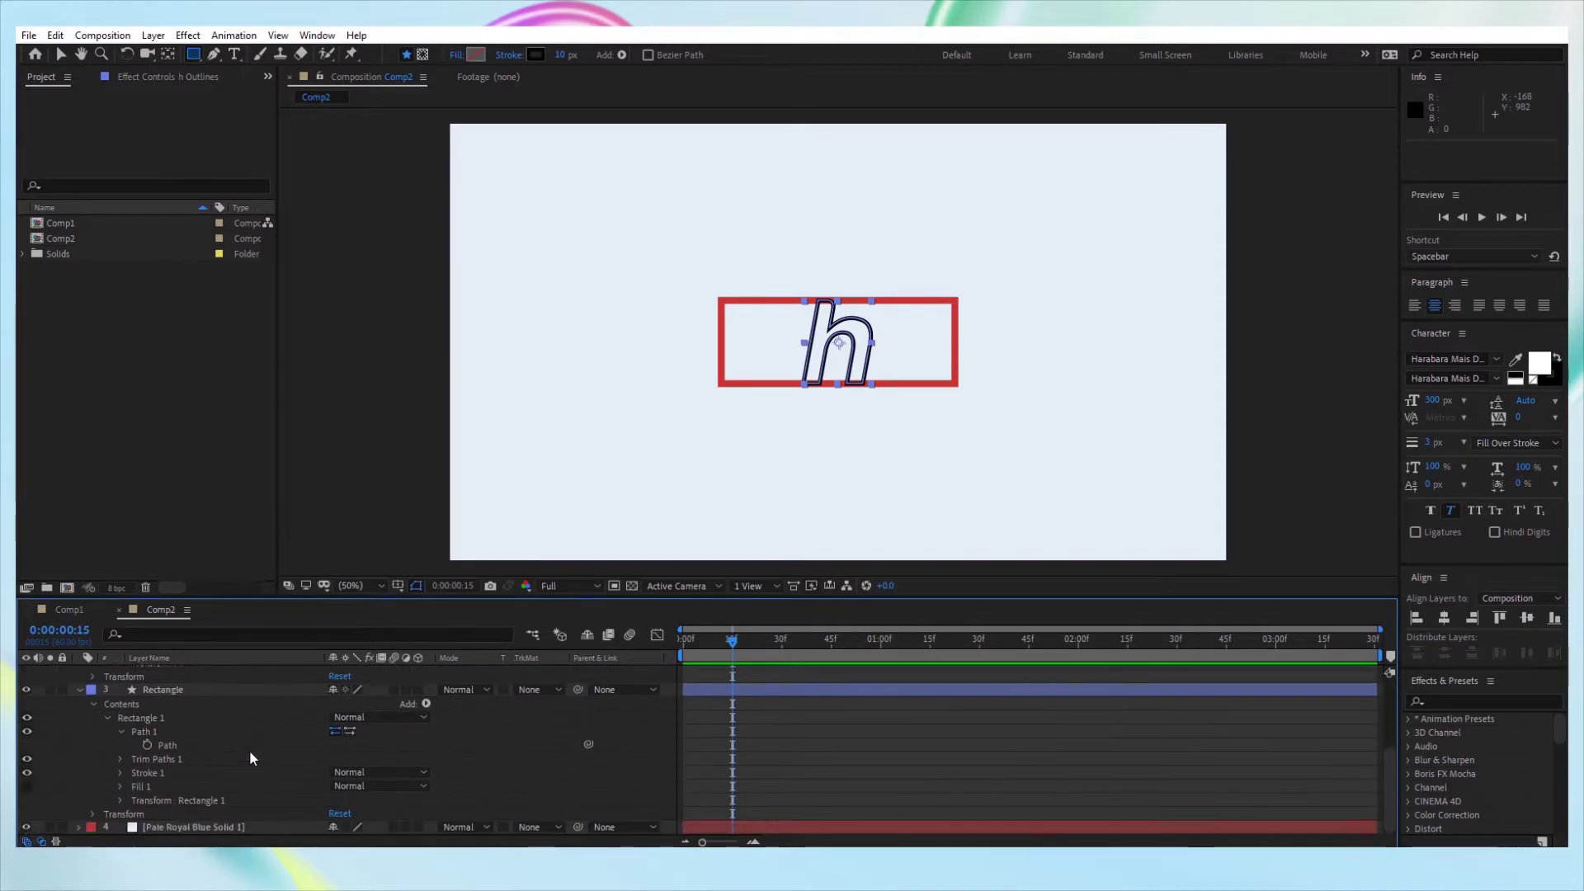
{"action": "left_click", "coordinate": [156, 784]}
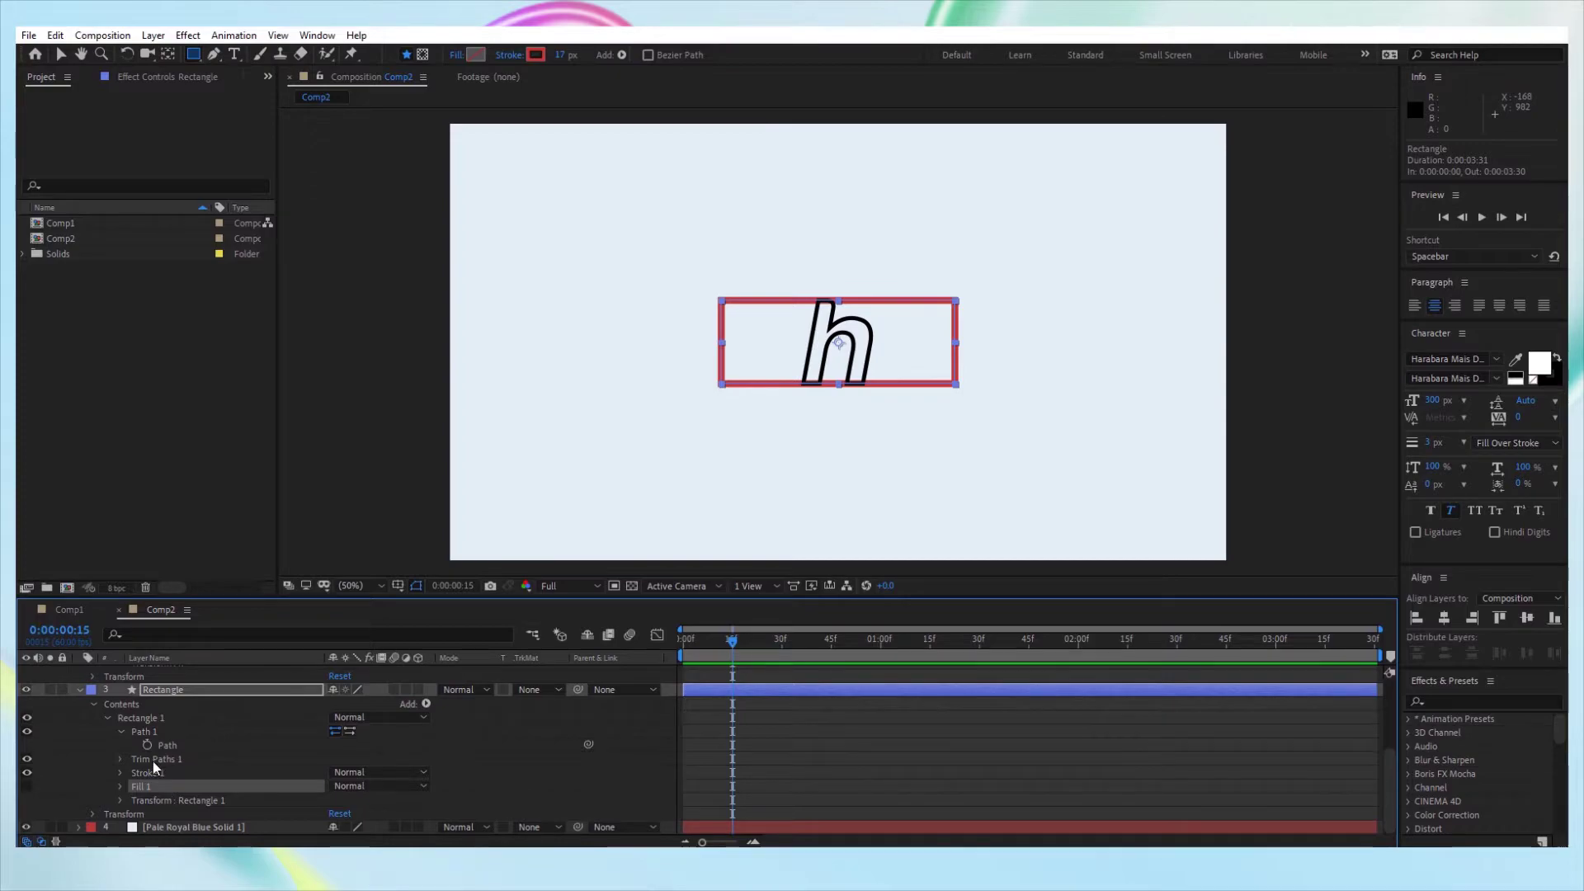
{"action": "left_click", "coordinate": [152, 761]}
{"action": "left_click", "coordinate": [123, 759]}
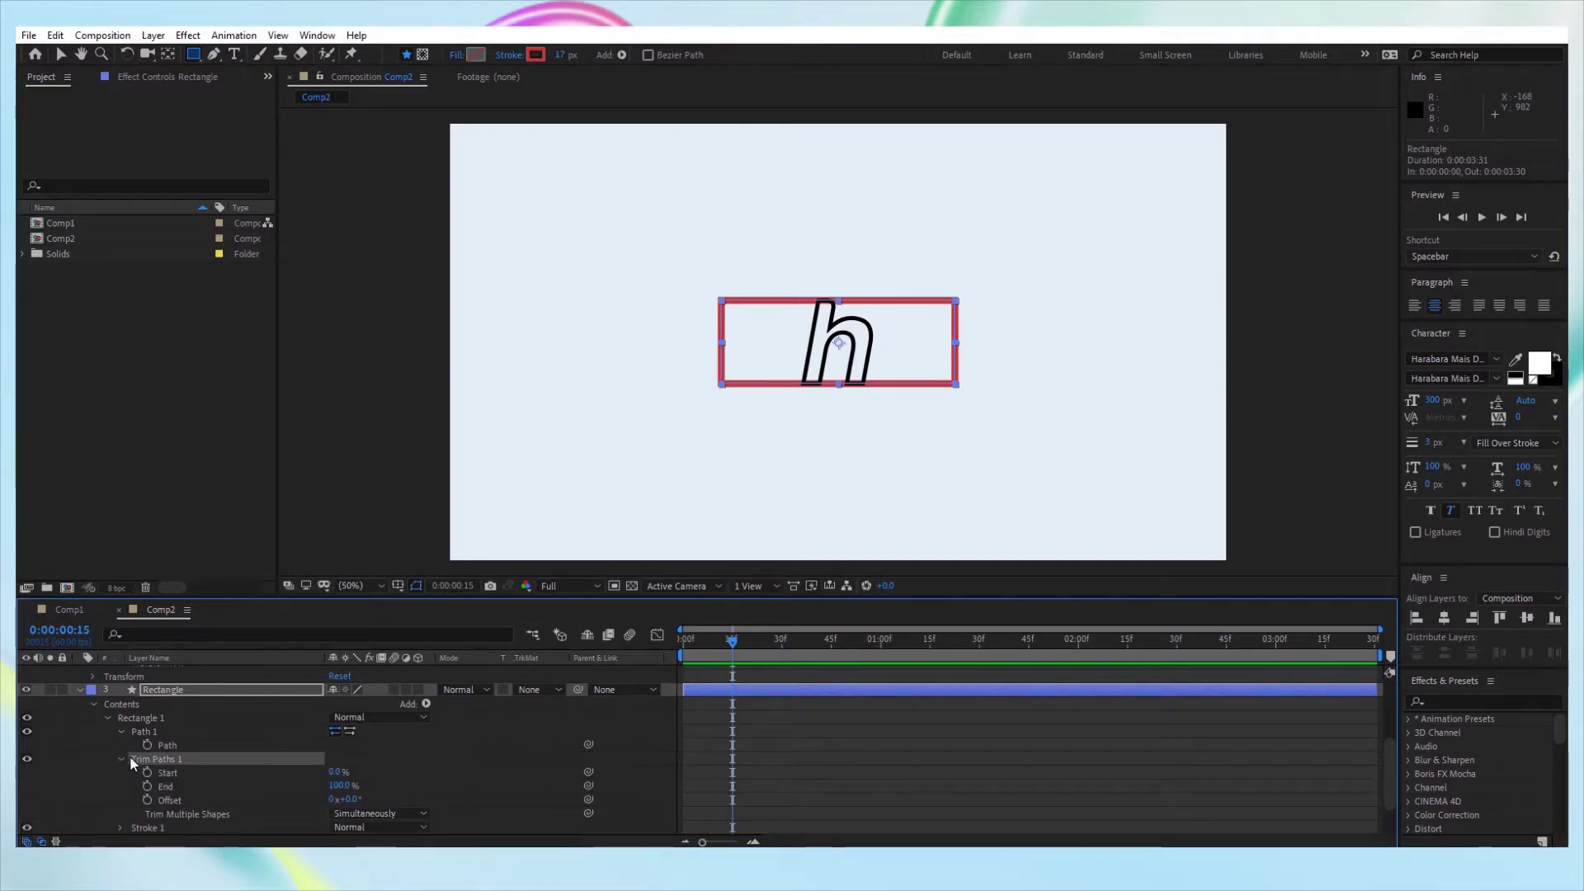
Nudge the rectangle's trim Start, then raise the h Outlines' Trim Paths 1 Start to 14%.
{"action": "left_click_drag", "start_coordinate": [336, 772], "coordinate": [370, 774]}
{"action": "scroll", "coordinate": [281, 751], "scroll_direction": "up", "scroll_amount": 3}
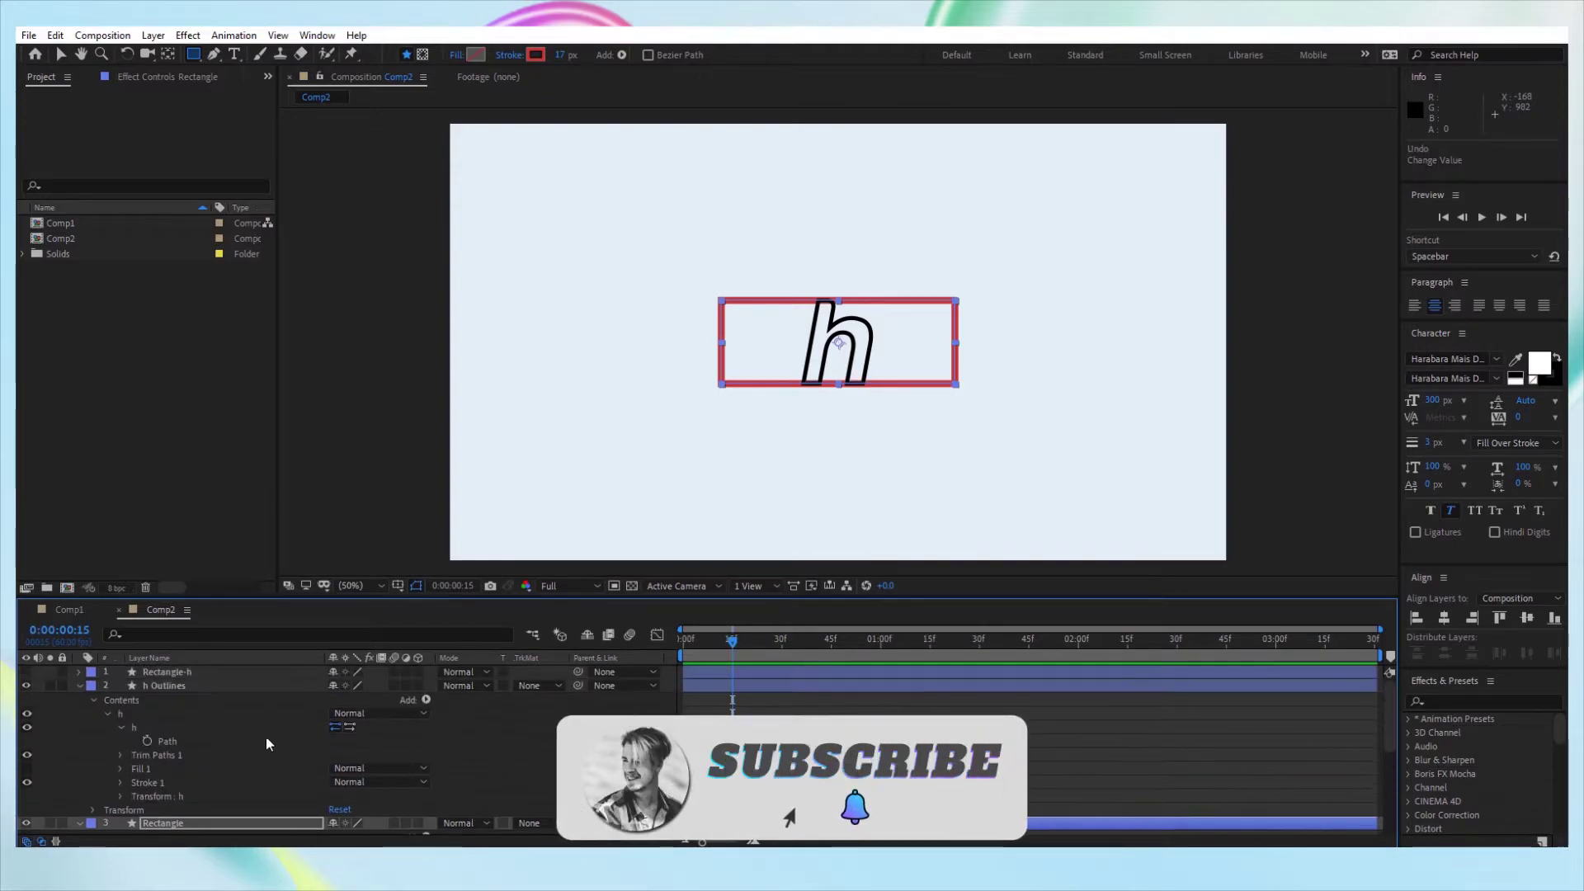
{"action": "left_click", "coordinate": [206, 686]}
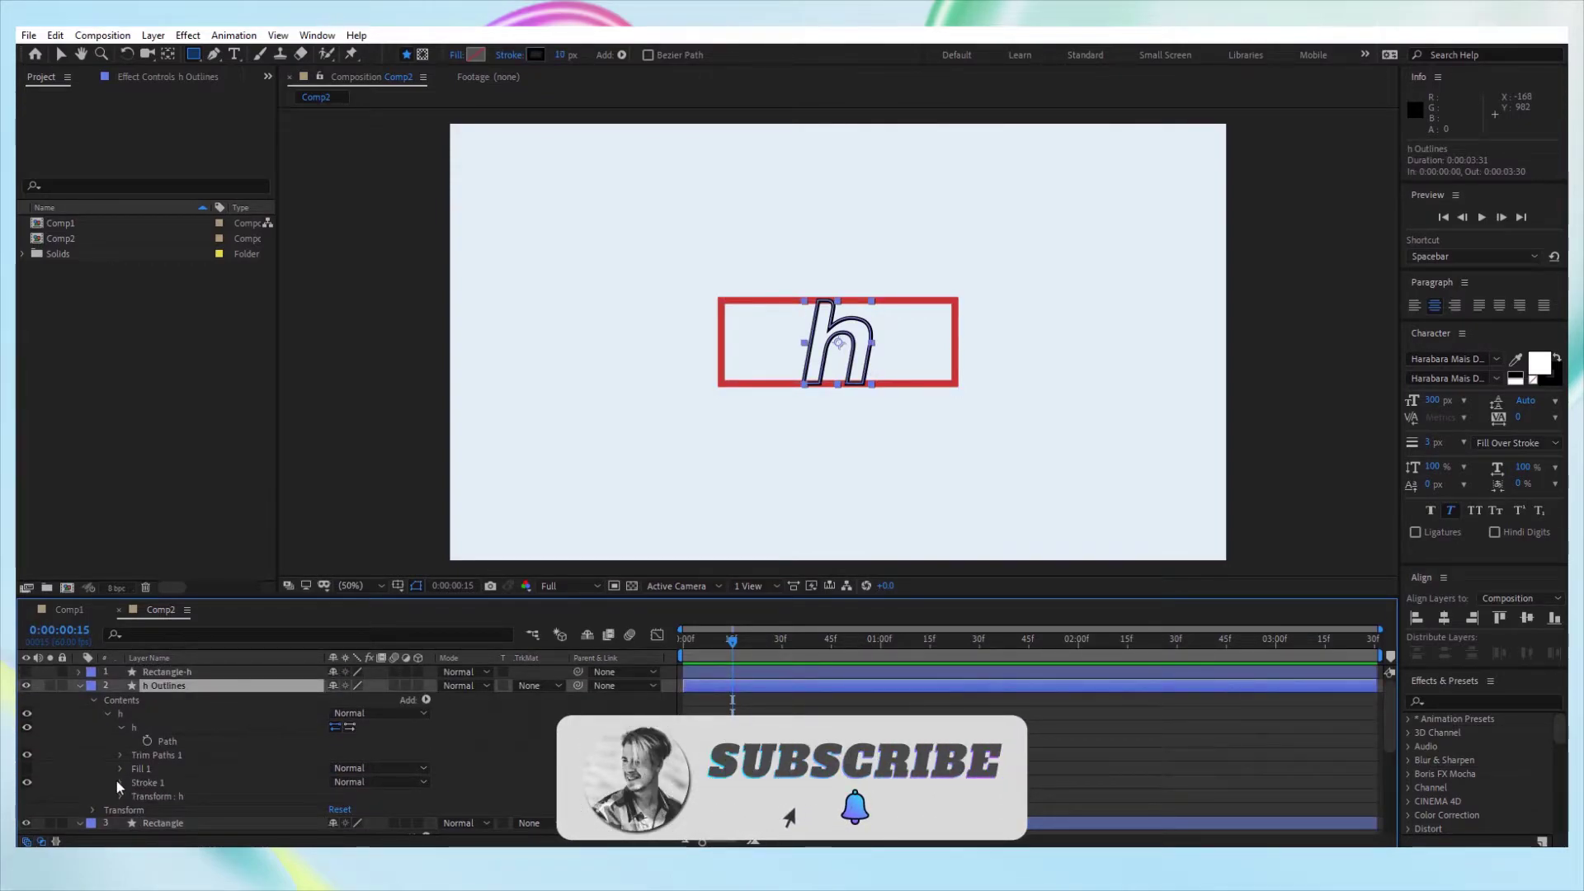
{"action": "left_click", "coordinate": [121, 754]}
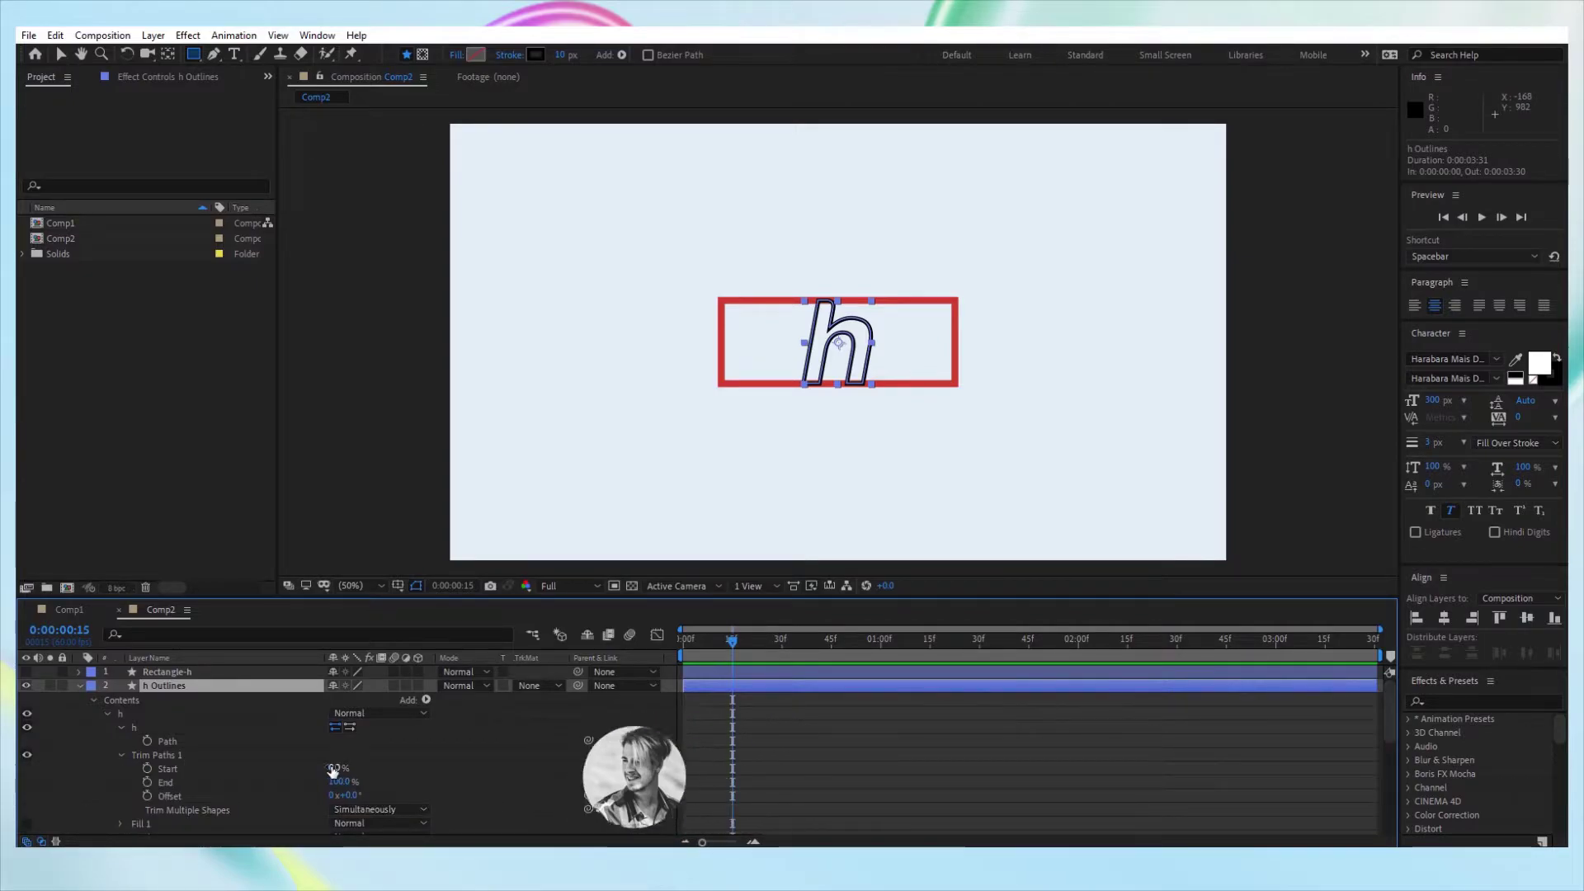
{"action": "mouse_move", "coordinate": [336, 768]}
{"action": "left_mouse_down"}
{"action": "mouse_move", "coordinate": [351, 769]}
{"action": "mouse_move", "coordinate": [339, 768]}
{"action": "left_mouse_up"}
{"action": "right_click", "coordinate": [348, 769]}
{"action": "left_click", "coordinate": [363, 759]}
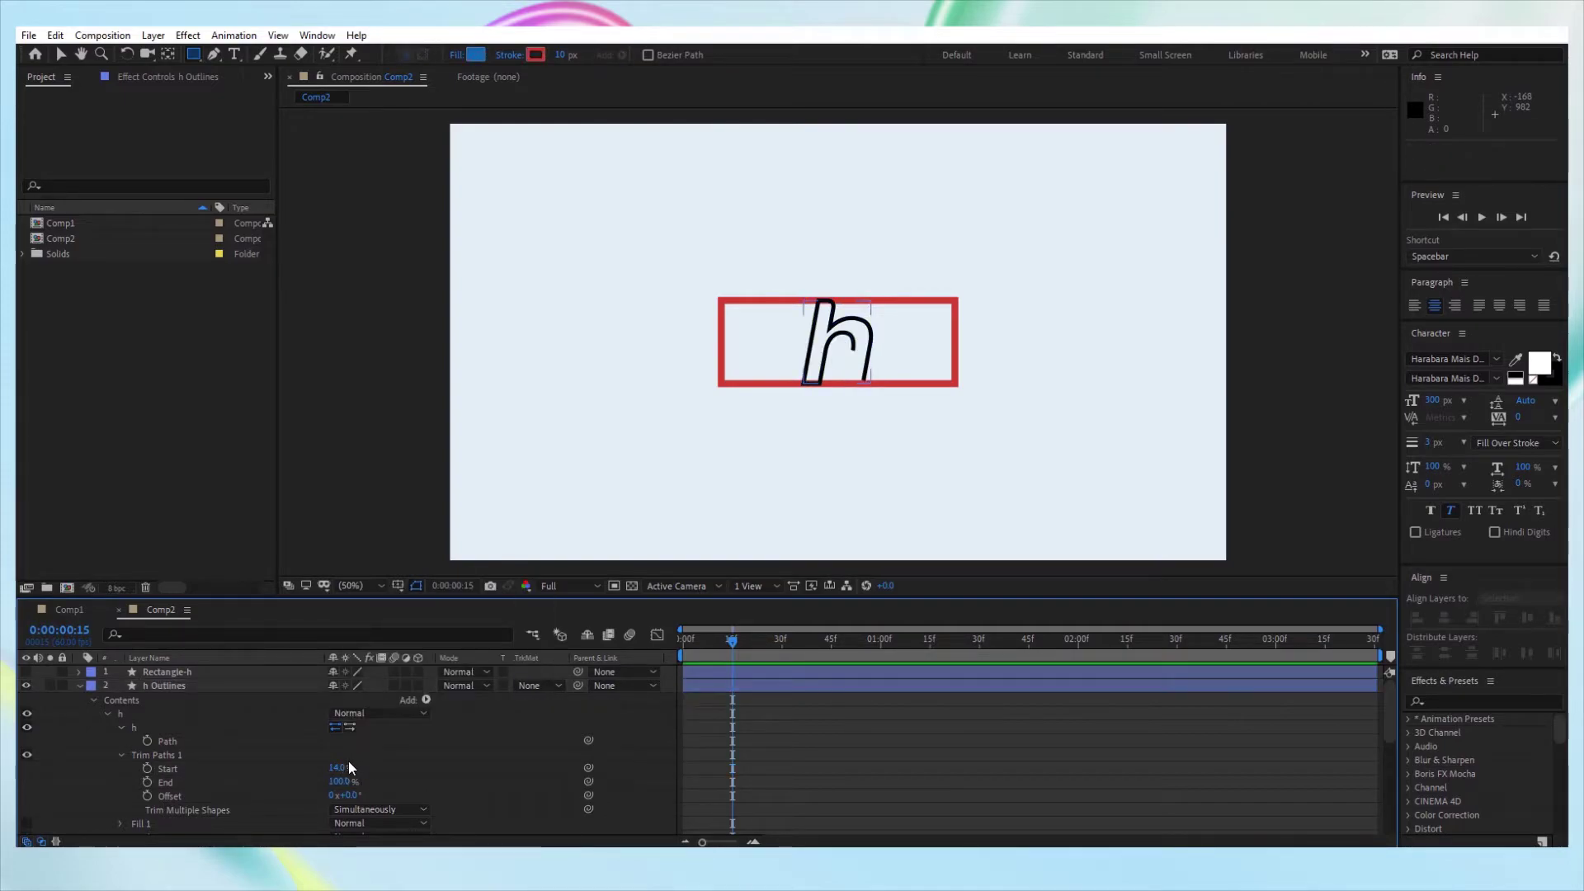
Compare the Rectangle layer's Trim Paths with h Outlines, leaving the rectangle at 0%.
{"action": "scroll", "coordinate": [331, 735], "scroll_direction": "down", "scroll_amount": 3}
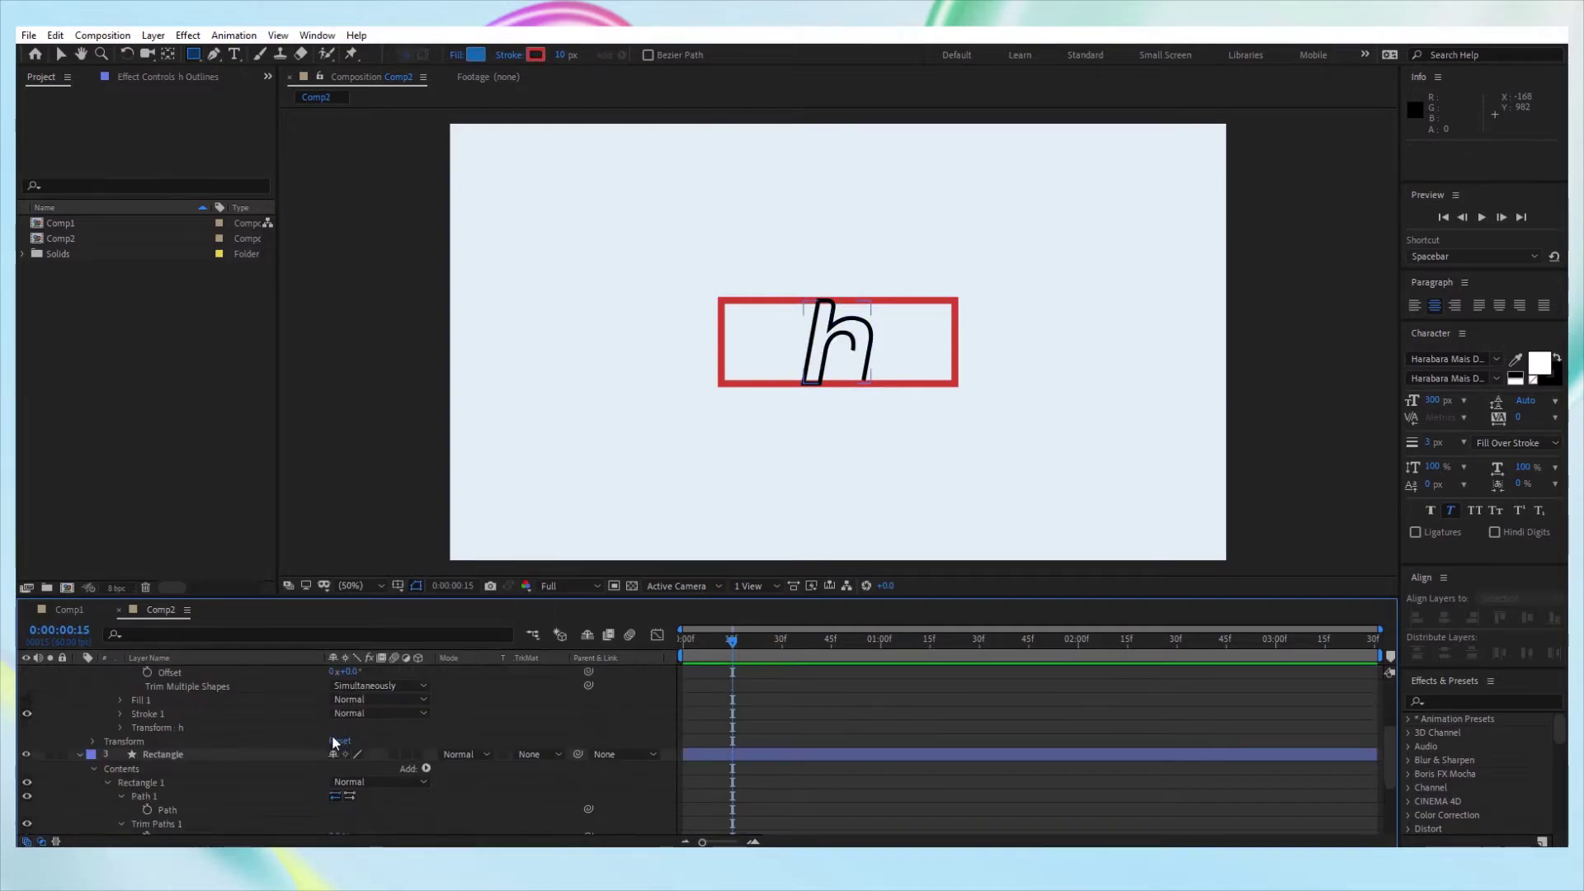
{"action": "left_click", "coordinate": [272, 755]}
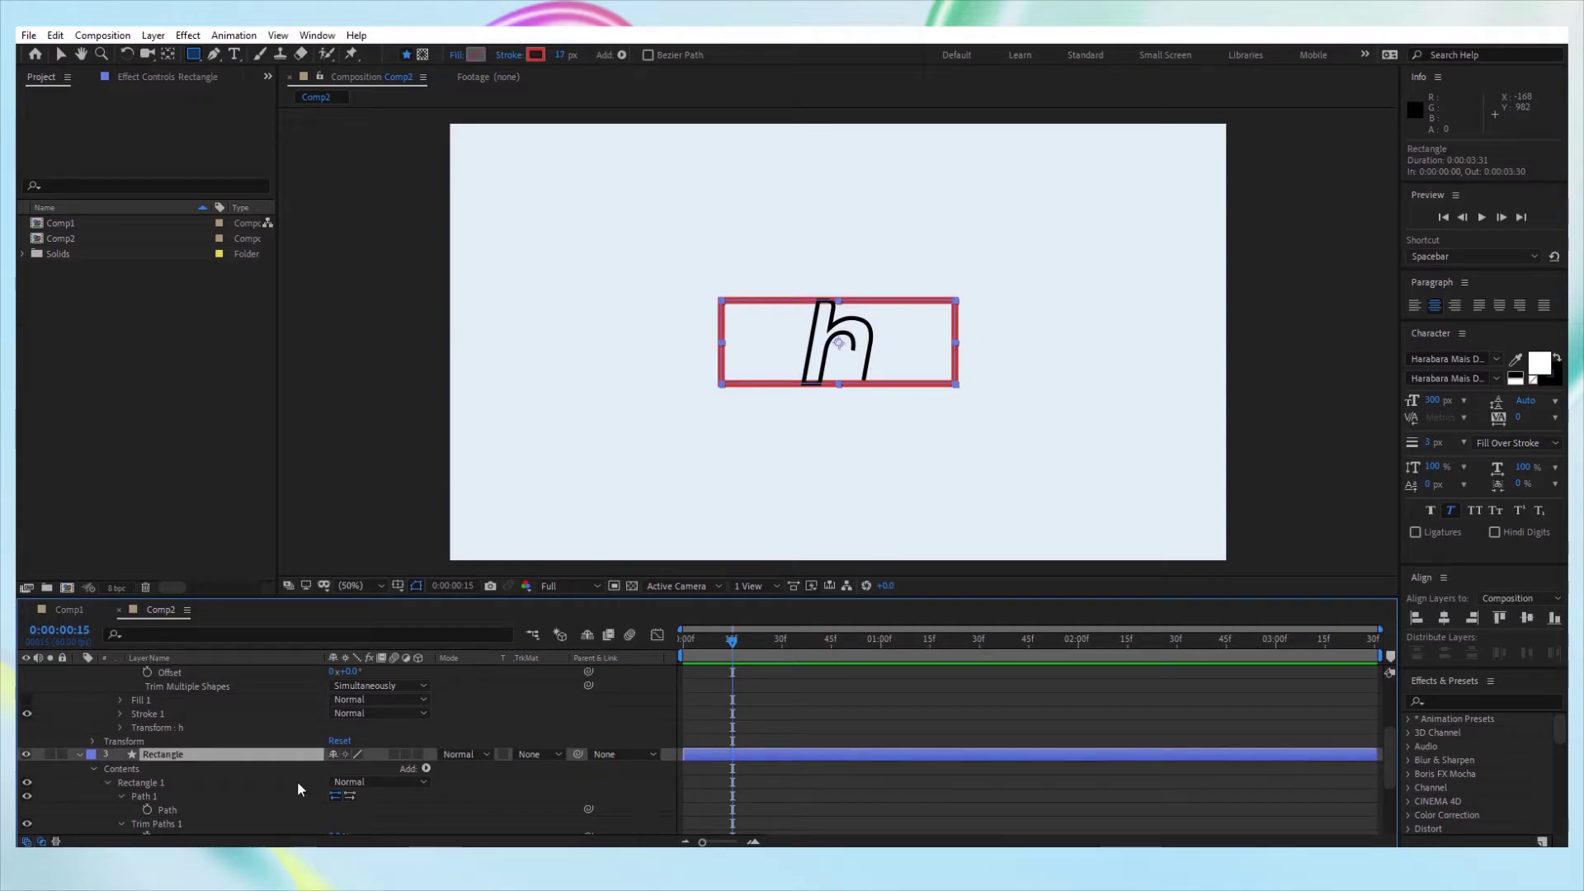
{"action": "scroll", "coordinate": [290, 781], "scroll_direction": "up", "scroll_amount": 1}
{"action": "scroll", "coordinate": [281, 755], "scroll_direction": "up", "scroll_amount": 2}
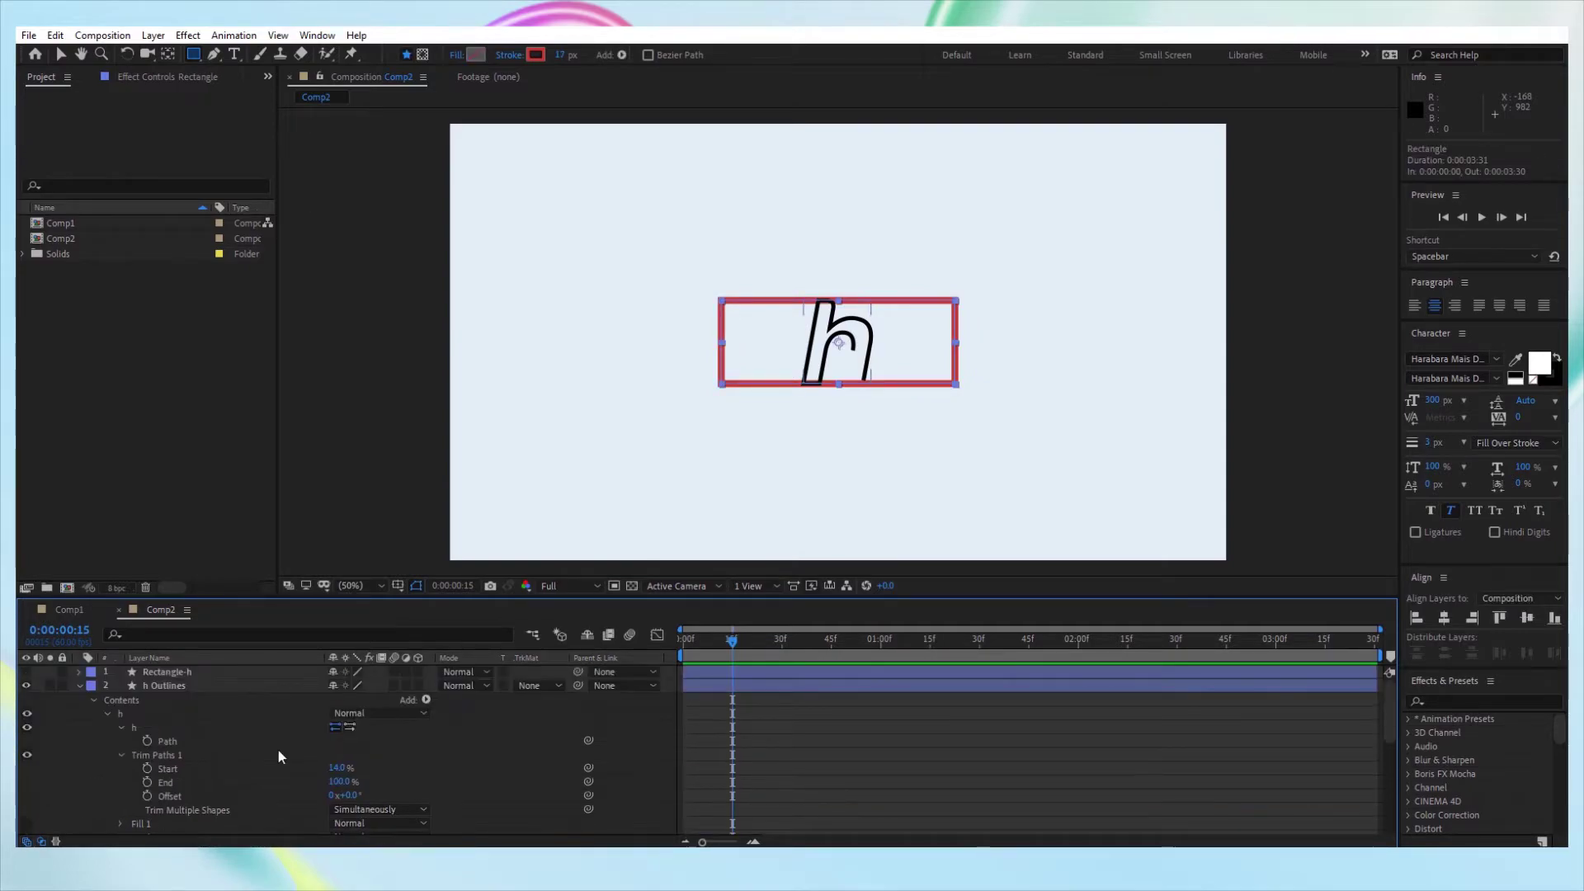
{"action": "left_click", "coordinate": [213, 687]}
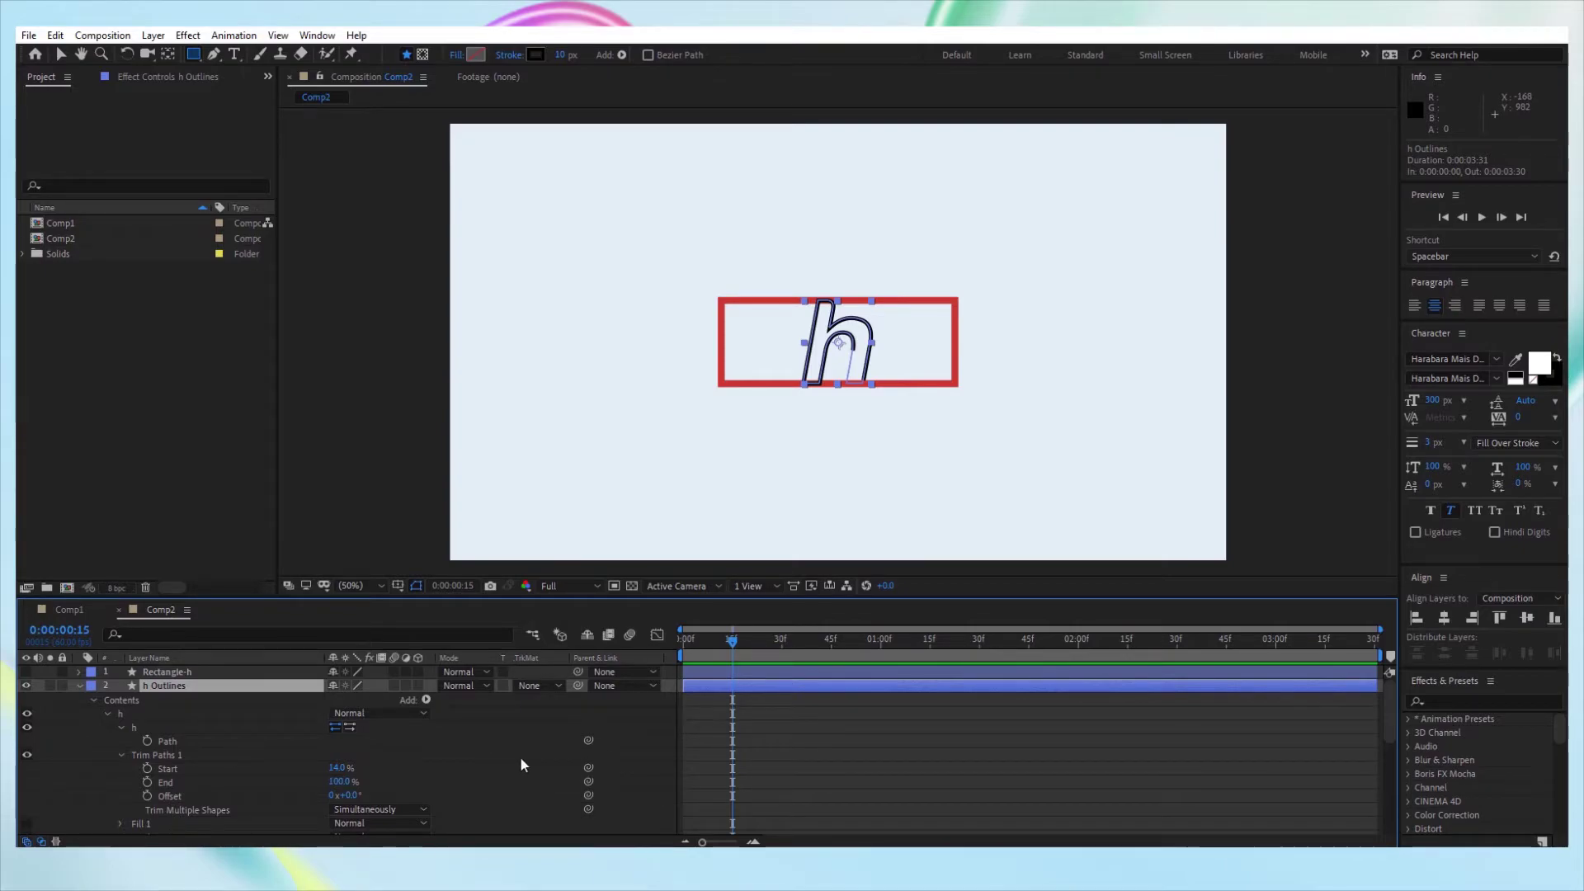
{"action": "scroll", "coordinate": [266, 748], "scroll_direction": "down", "scroll_amount": 3}
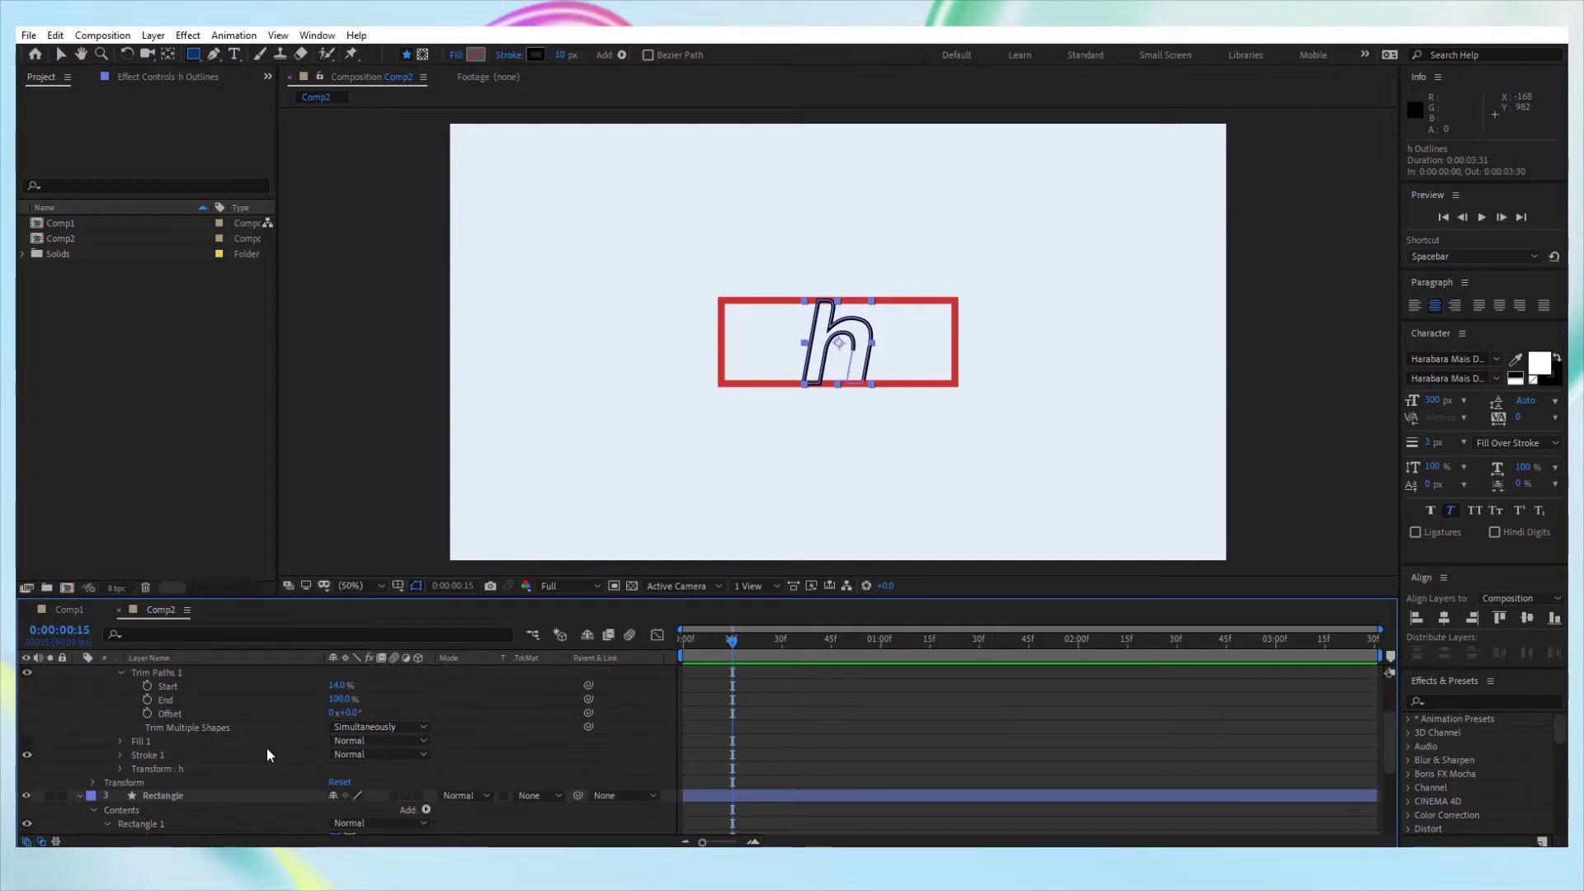
{"action": "scroll", "coordinate": [245, 750], "scroll_direction": "down", "scroll_amount": 1}
{"action": "left_click", "coordinate": [182, 720]}
{"action": "scroll", "coordinate": [209, 759], "scroll_direction": "down", "scroll_amount": 1}
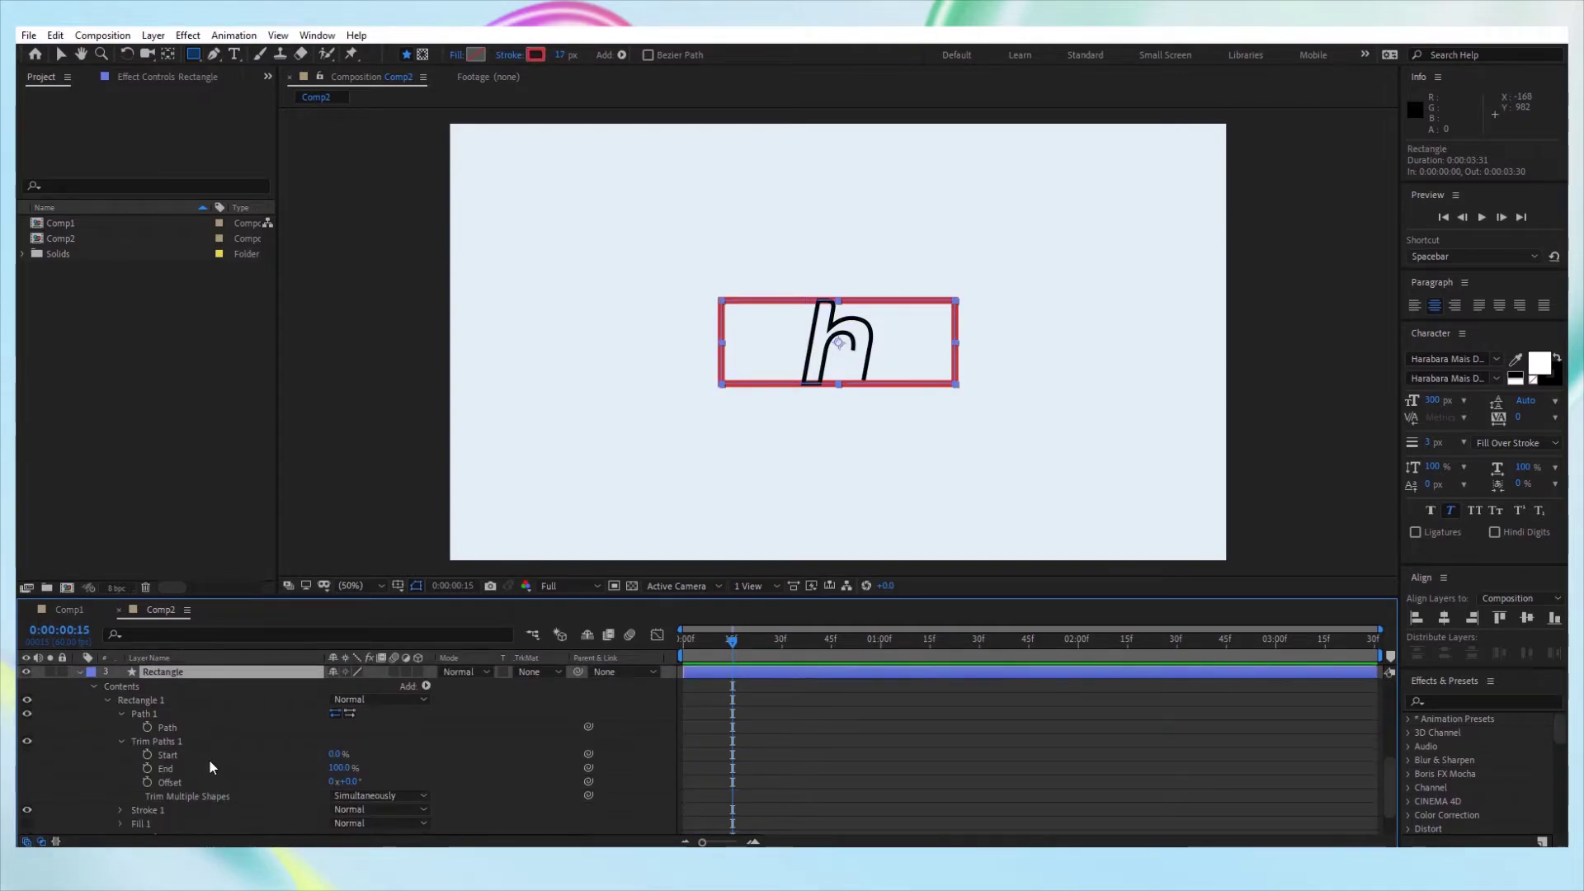
Reset the Rectangle layer's Path property.
{"action": "left_click", "coordinate": [178, 729]}
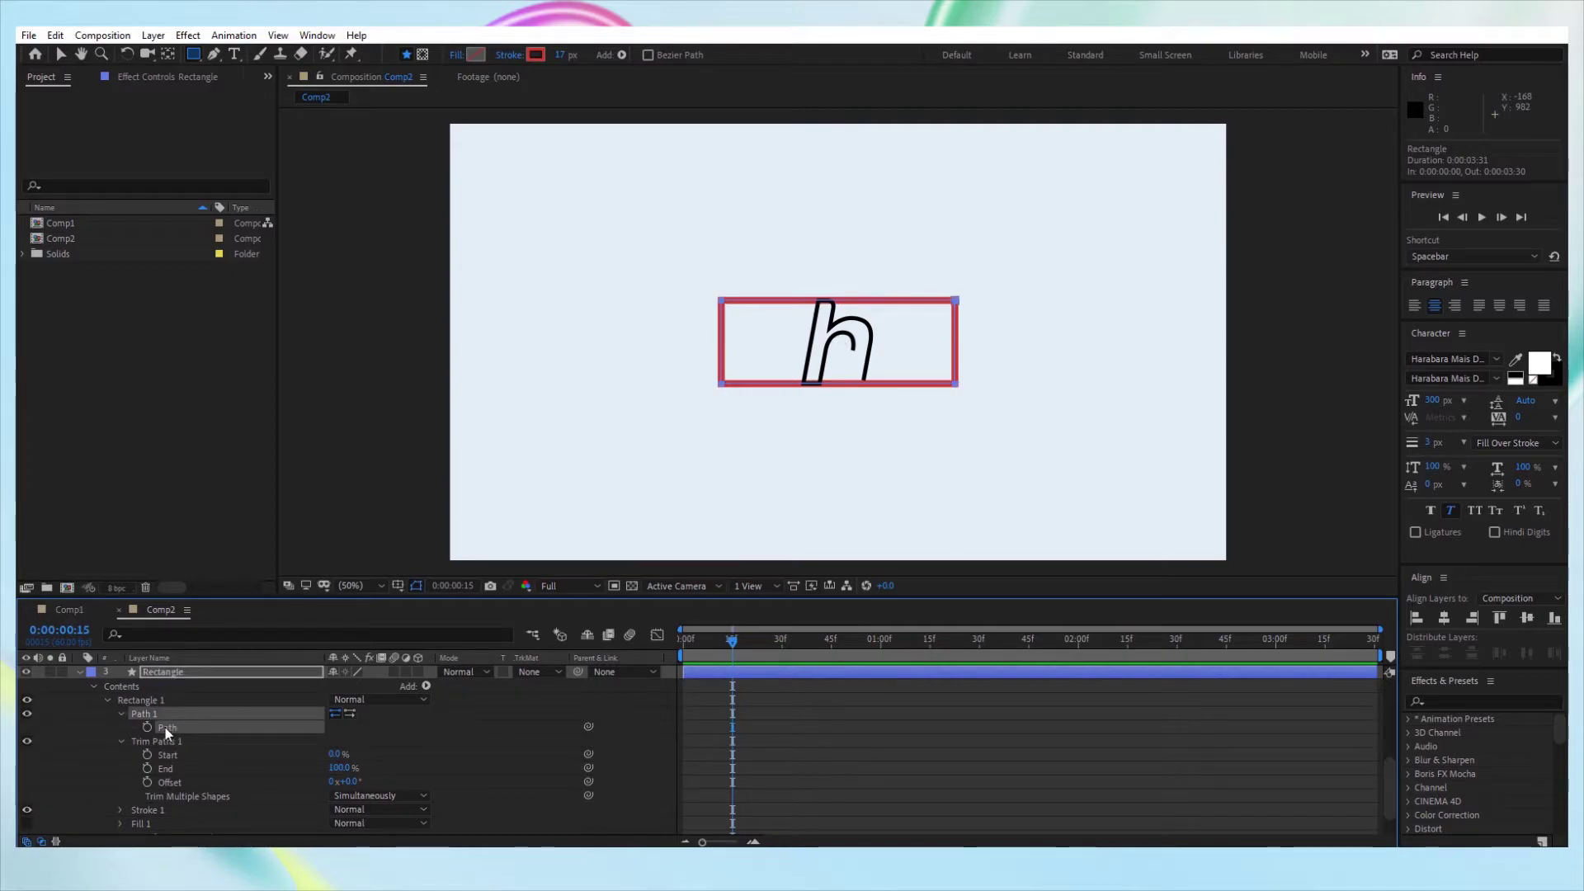
{"action": "right_click", "coordinate": [167, 732]}
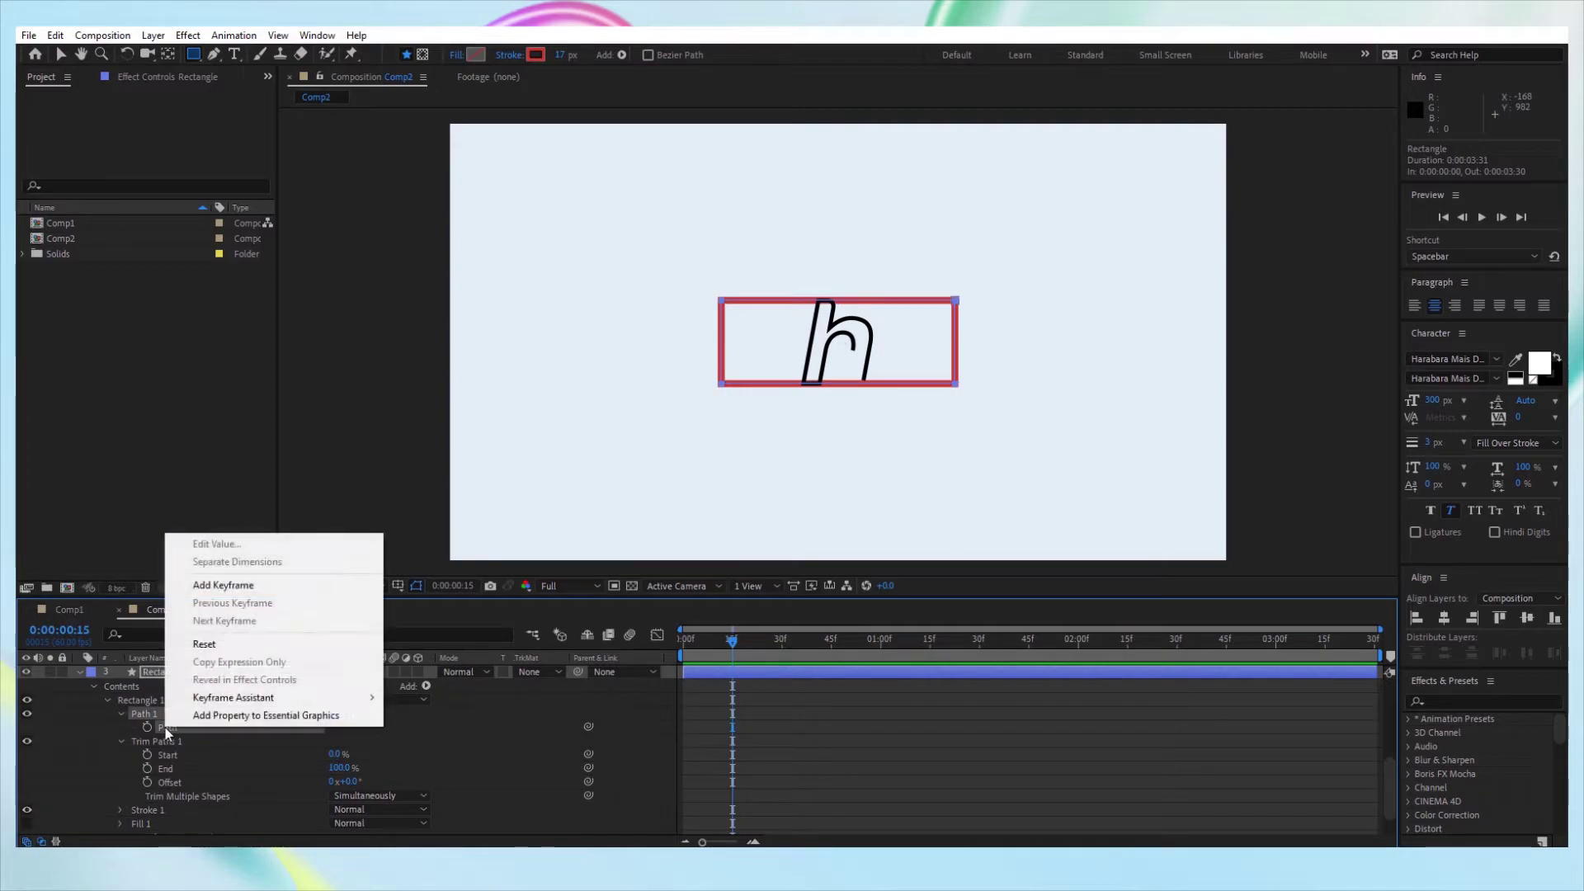
{"action": "left_click", "coordinate": [231, 642]}
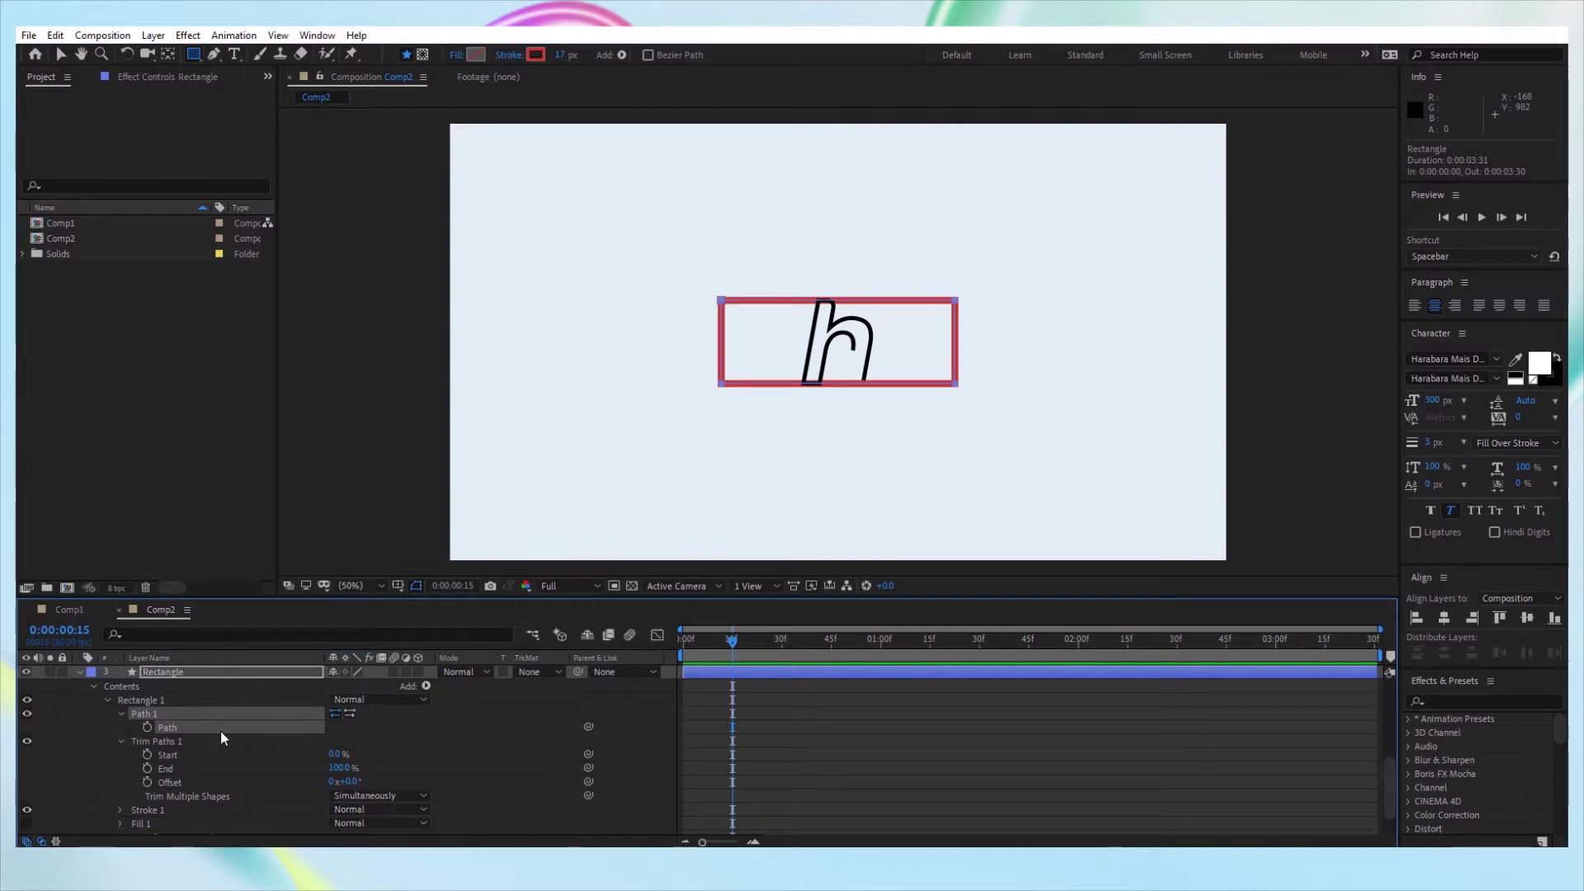
Set the Rectangle's Trim Paths Start to about 42%, cutting away part of the red stroke.
{"action": "scroll", "coordinate": [220, 731], "scroll_direction": "down", "scroll_amount": 1}
{"action": "left_click_drag", "start_coordinate": [335, 717], "coordinate": [368, 717]}
{"action": "scroll", "coordinate": [247, 723], "scroll_direction": "up", "scroll_amount": 3}
{"action": "left_click", "coordinate": [251, 723]}
{"action": "scroll", "coordinate": [251, 723], "scroll_direction": "up", "scroll_amount": 5}
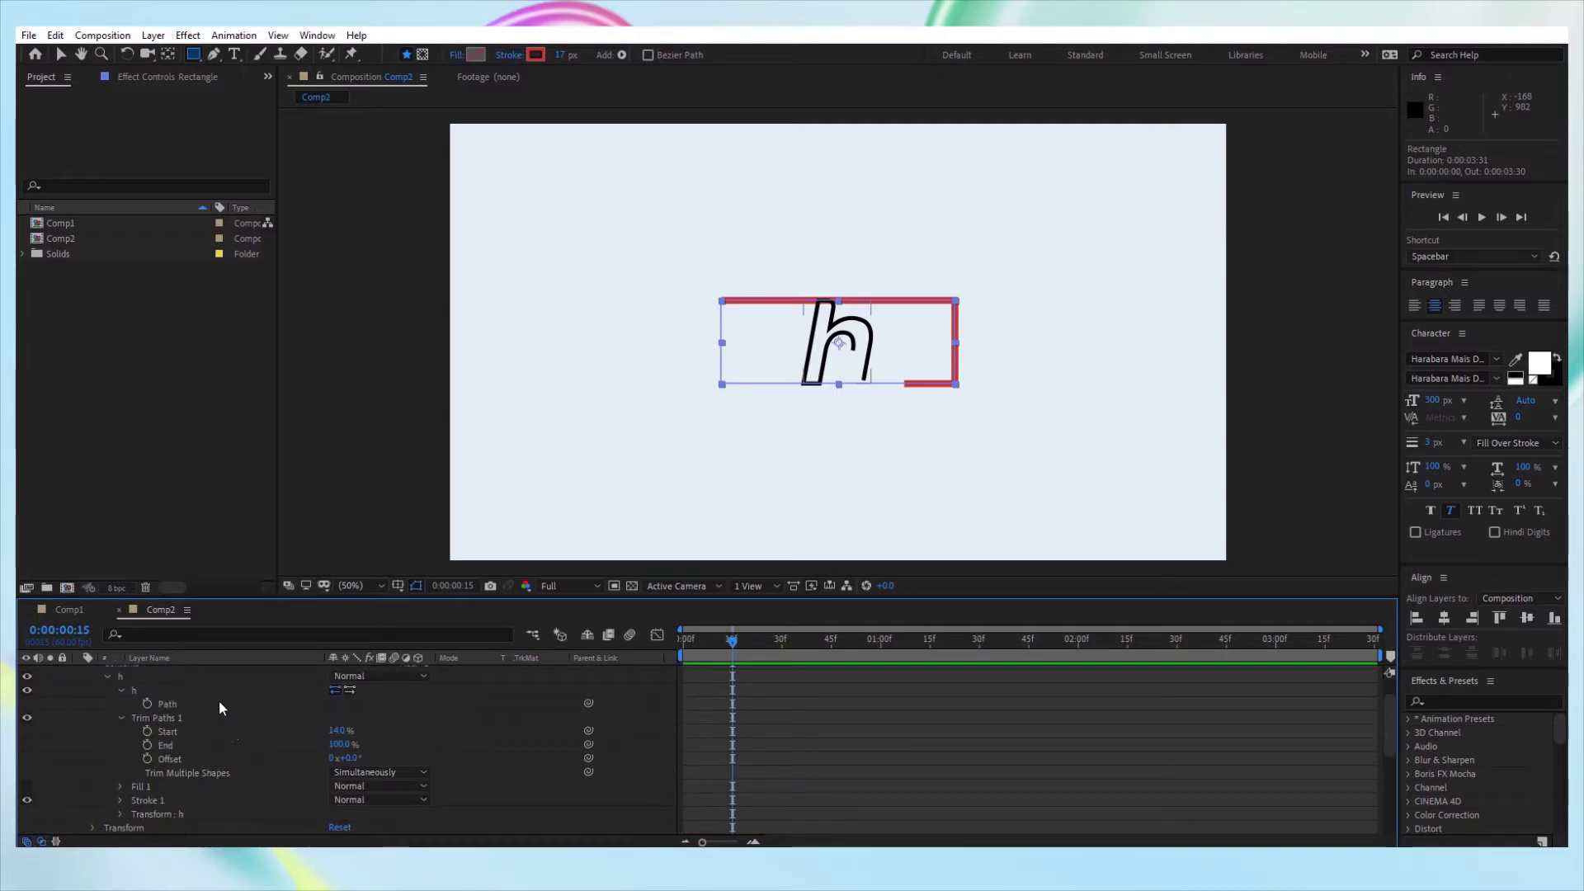
{"action": "scroll", "coordinate": [189, 722], "scroll_direction": "up", "scroll_amount": 2}
Set the h Outlines' Trim Paths 1 Start to 20%.
{"action": "left_click", "coordinate": [177, 686]}
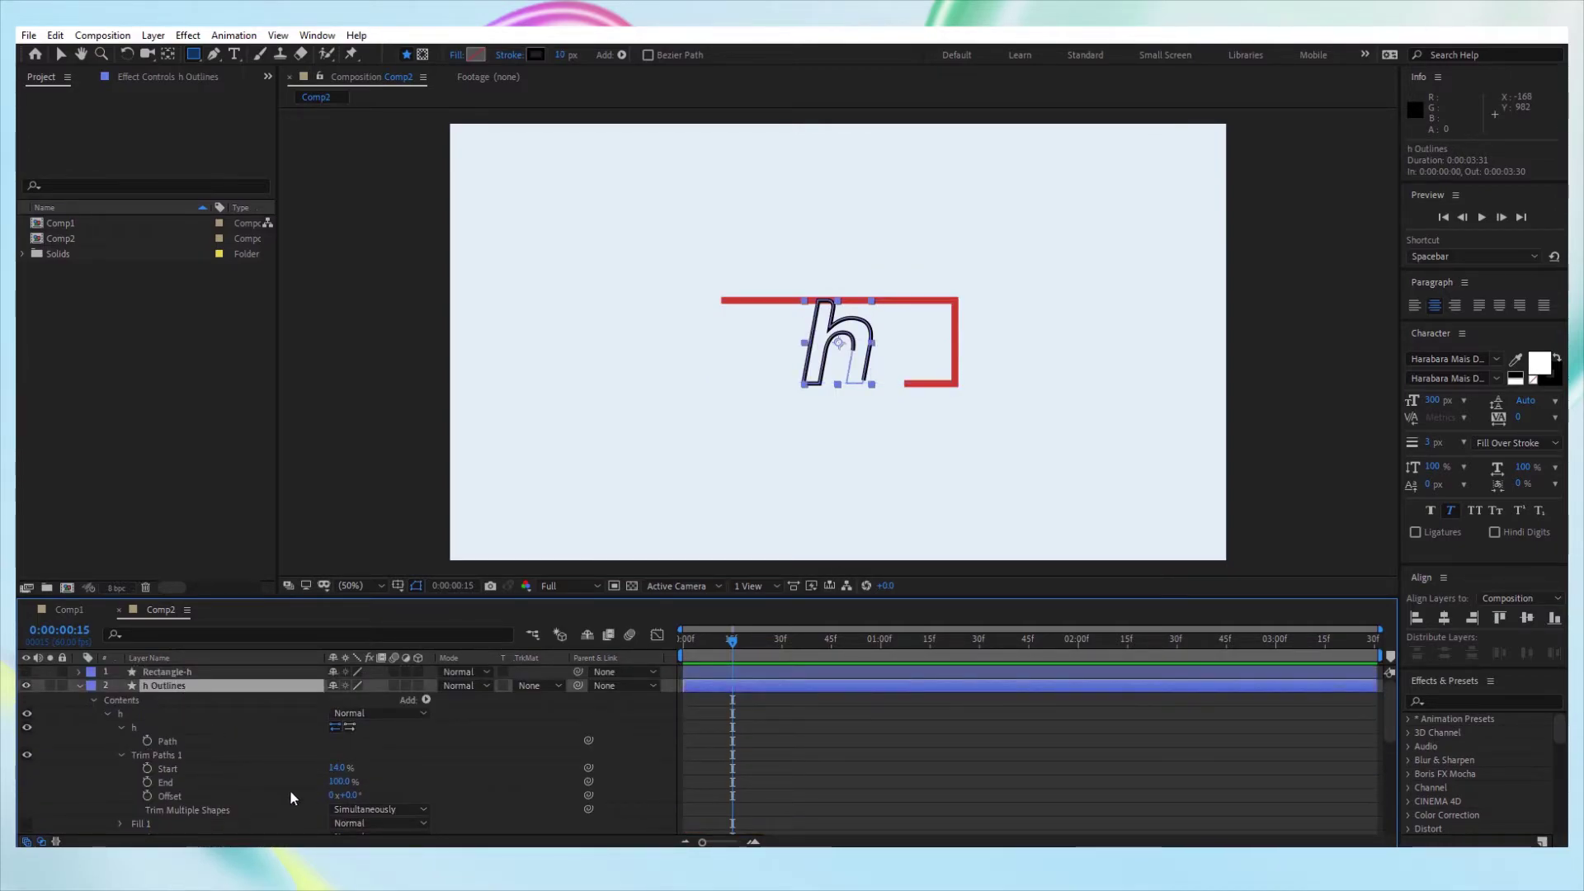
{"action": "left_click_drag", "start_coordinate": [336, 768], "coordinate": [456, 775]}
{"action": "left_click", "coordinate": [289, 768]}
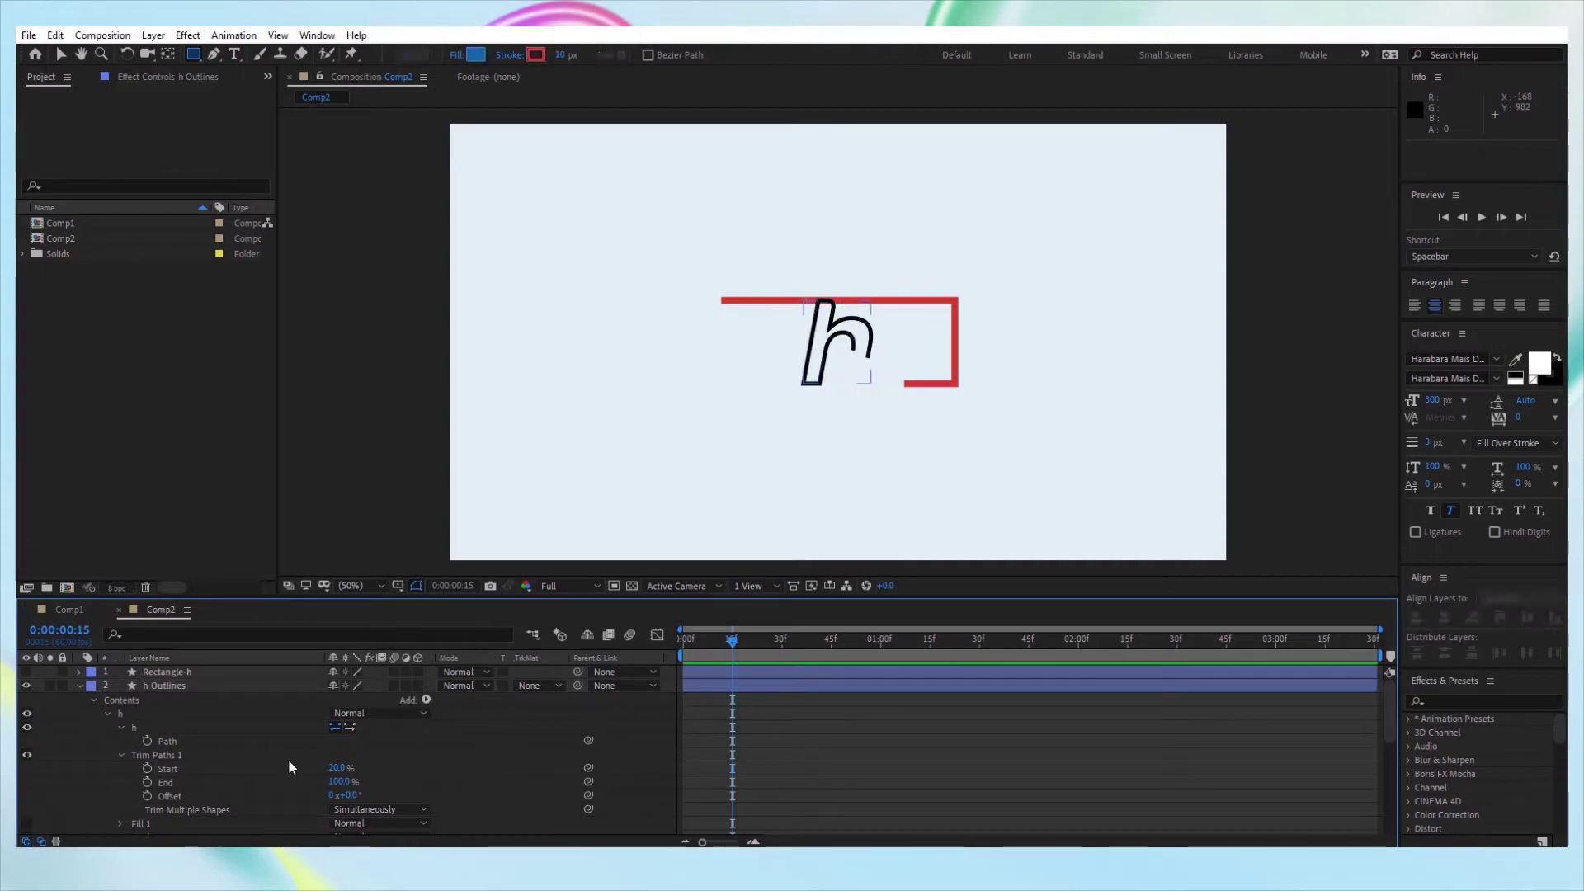
{"action": "scroll", "coordinate": [284, 751], "scroll_direction": "down", "scroll_amount": 3}
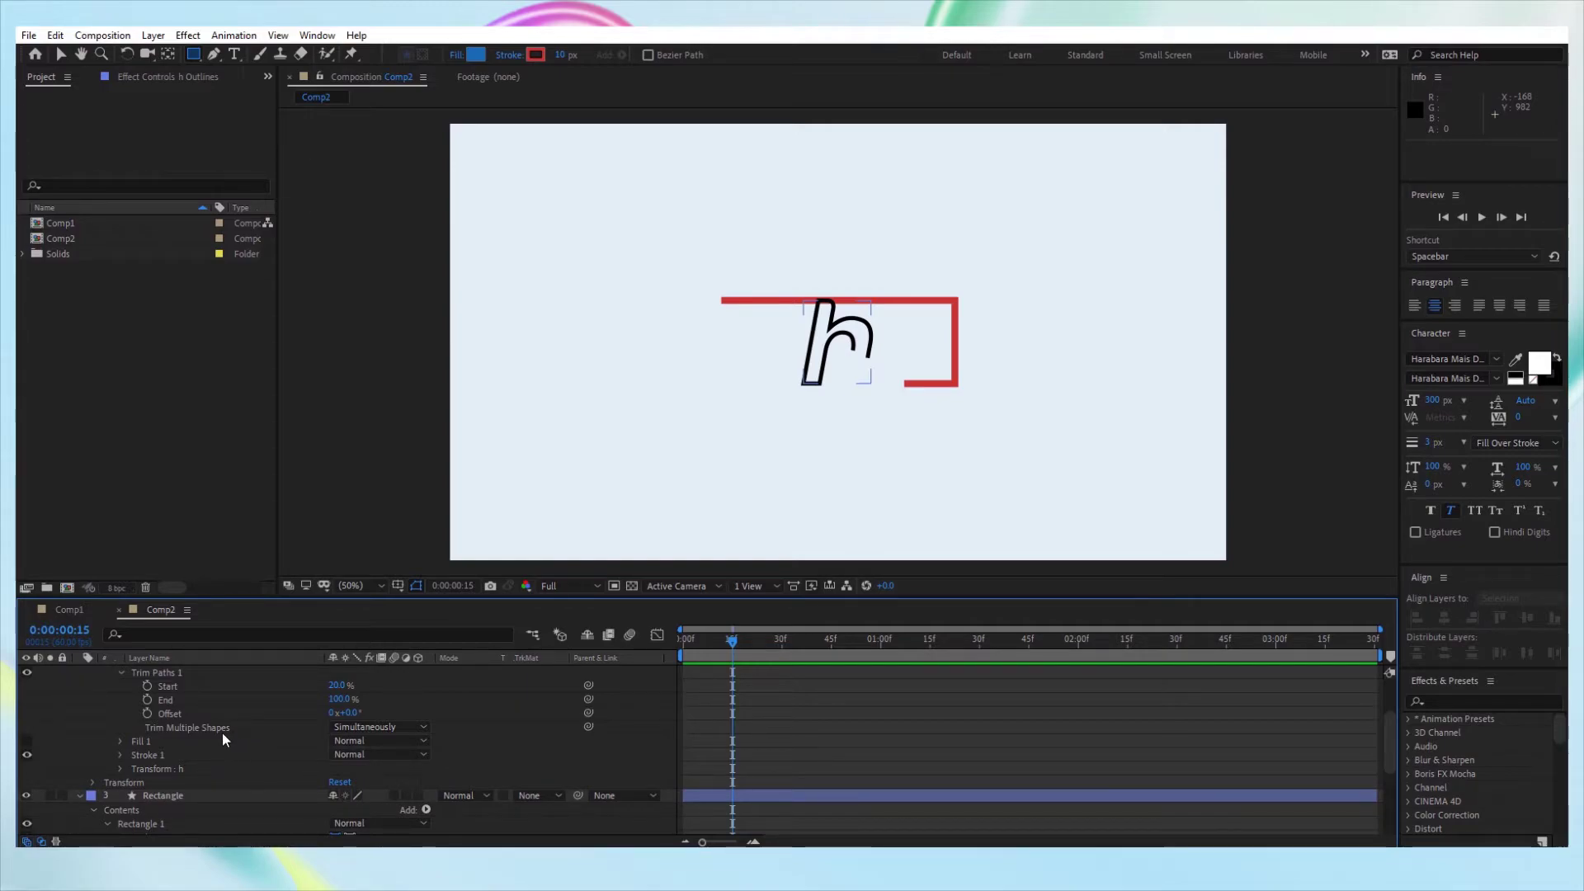
{"action": "scroll", "coordinate": [229, 735], "scroll_direction": "up", "scroll_amount": 2}
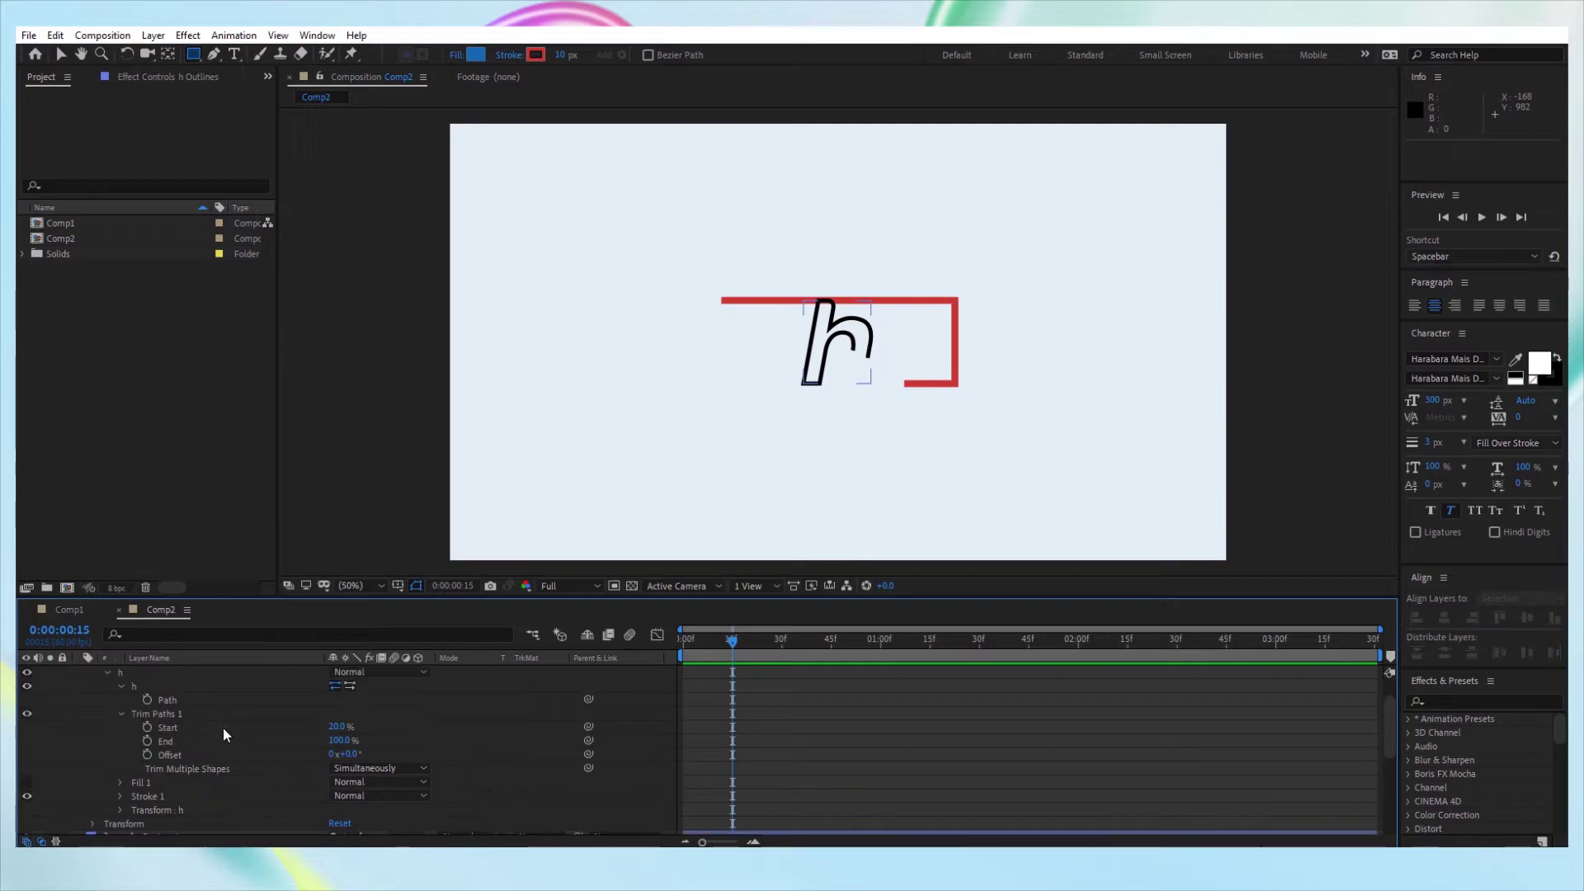
{"action": "scroll", "coordinate": [223, 728], "scroll_direction": "up", "scroll_amount": 2}
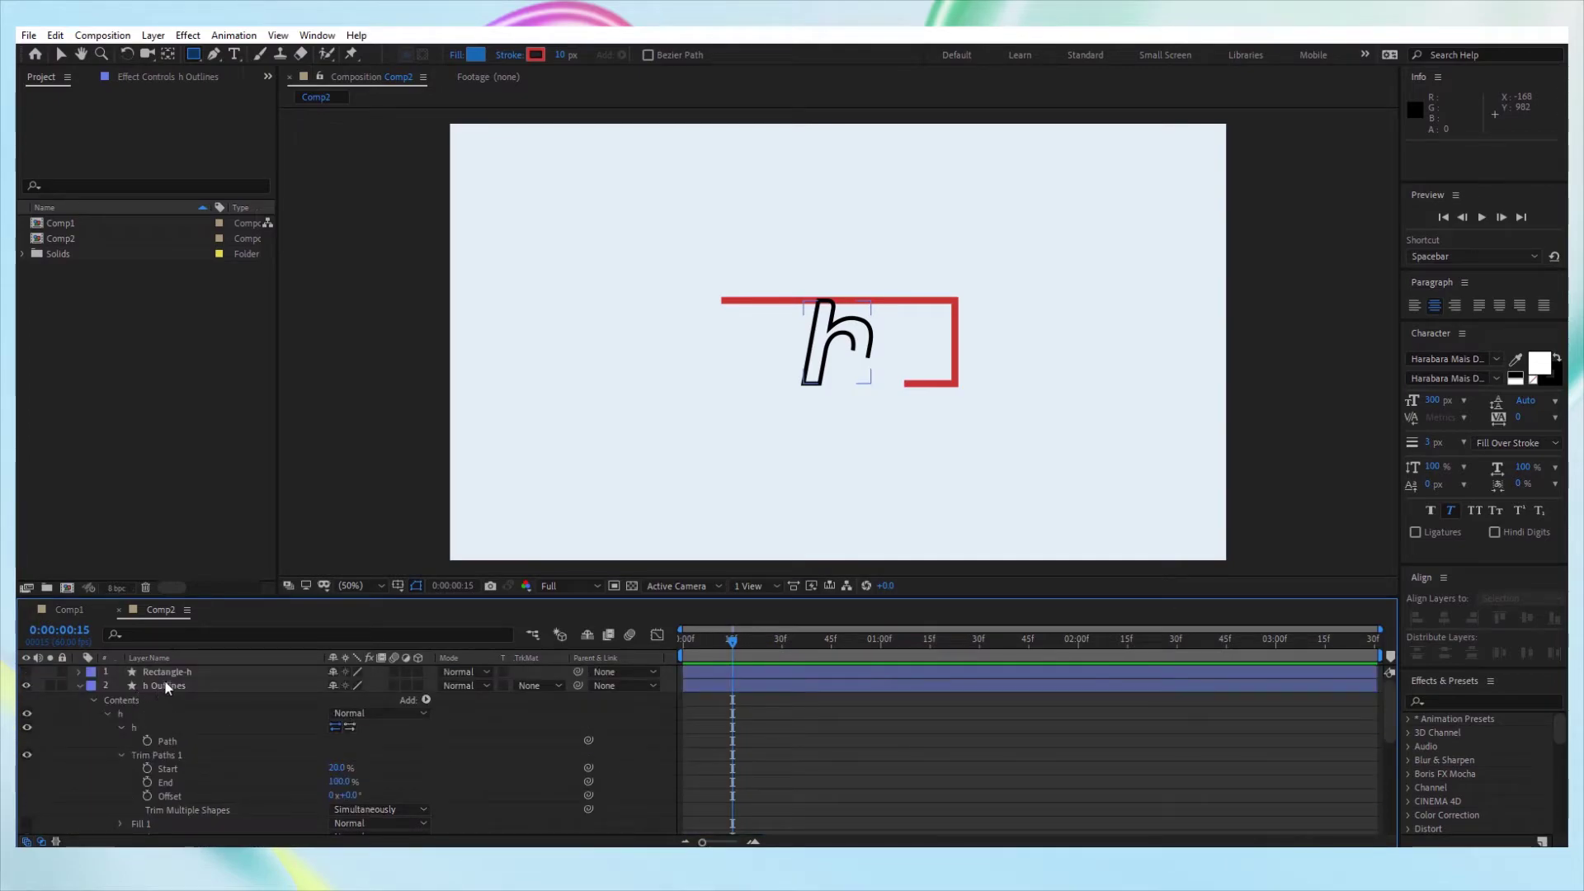
Replace Rectangle-h's Path keyframes with a keyframe of the Rectangle layer's path.
{"action": "key", "text": "u"}
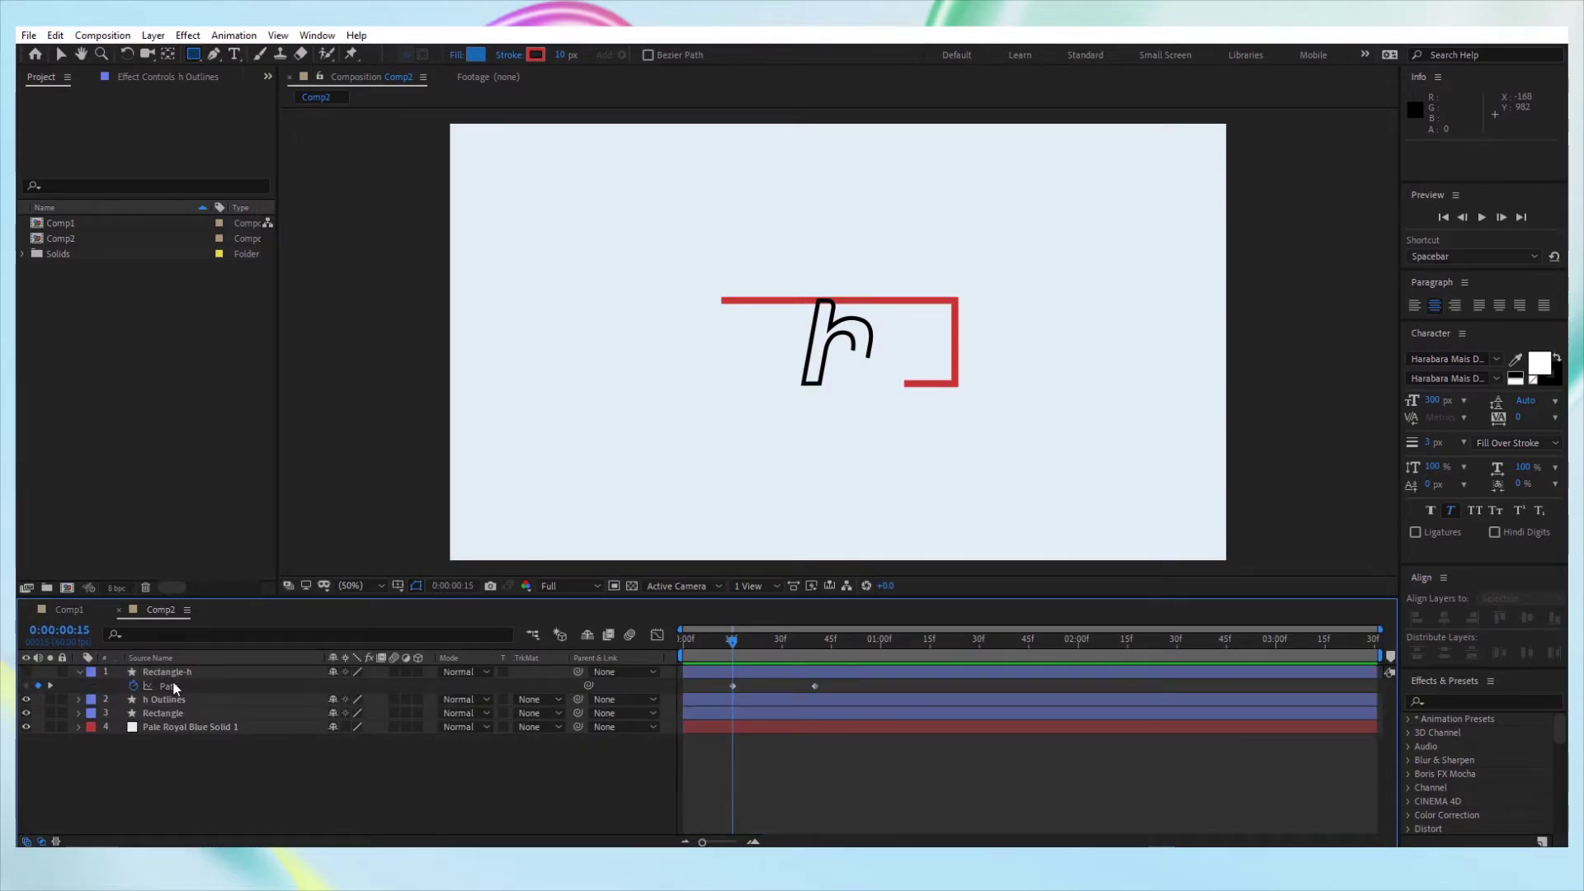
{"action": "left_click", "coordinate": [176, 687]}
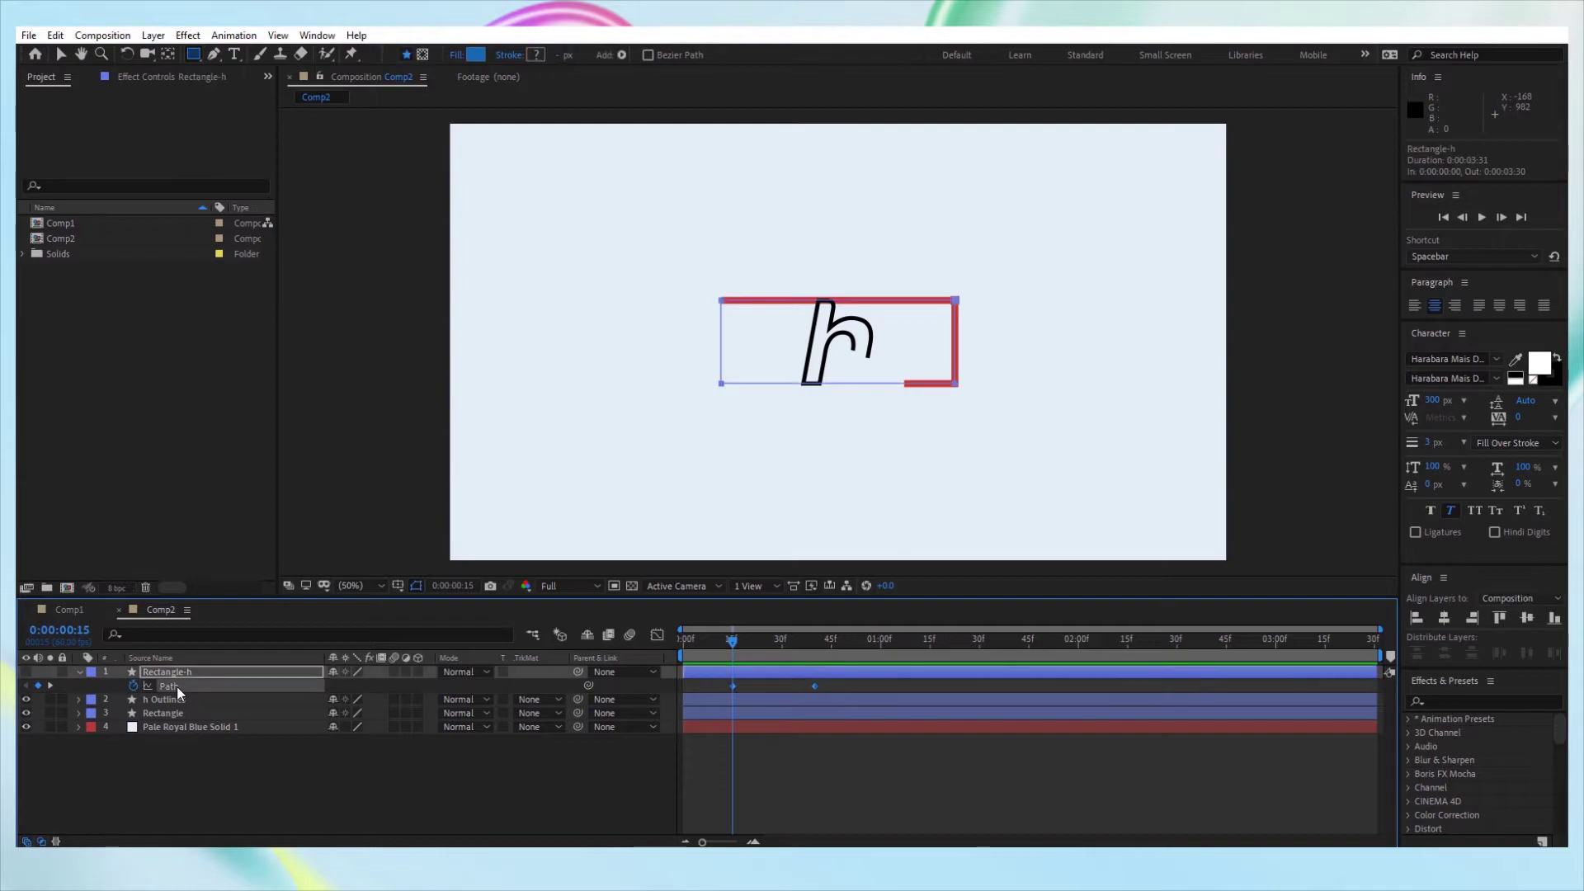
{"action": "left_click", "coordinate": [134, 685]}
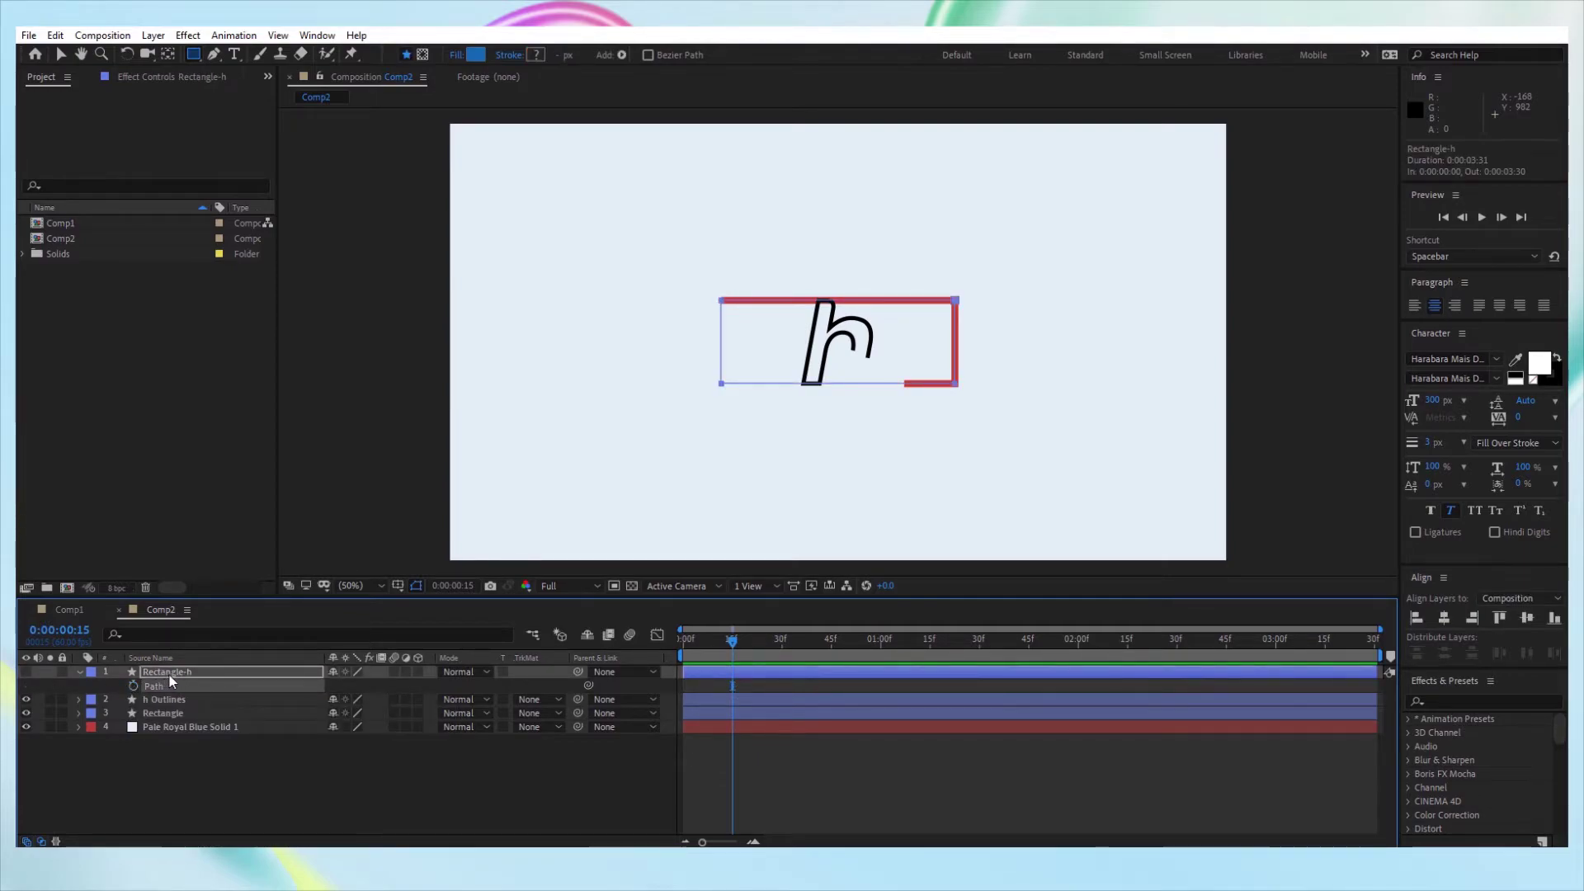
{"action": "left_click", "coordinate": [161, 710]}
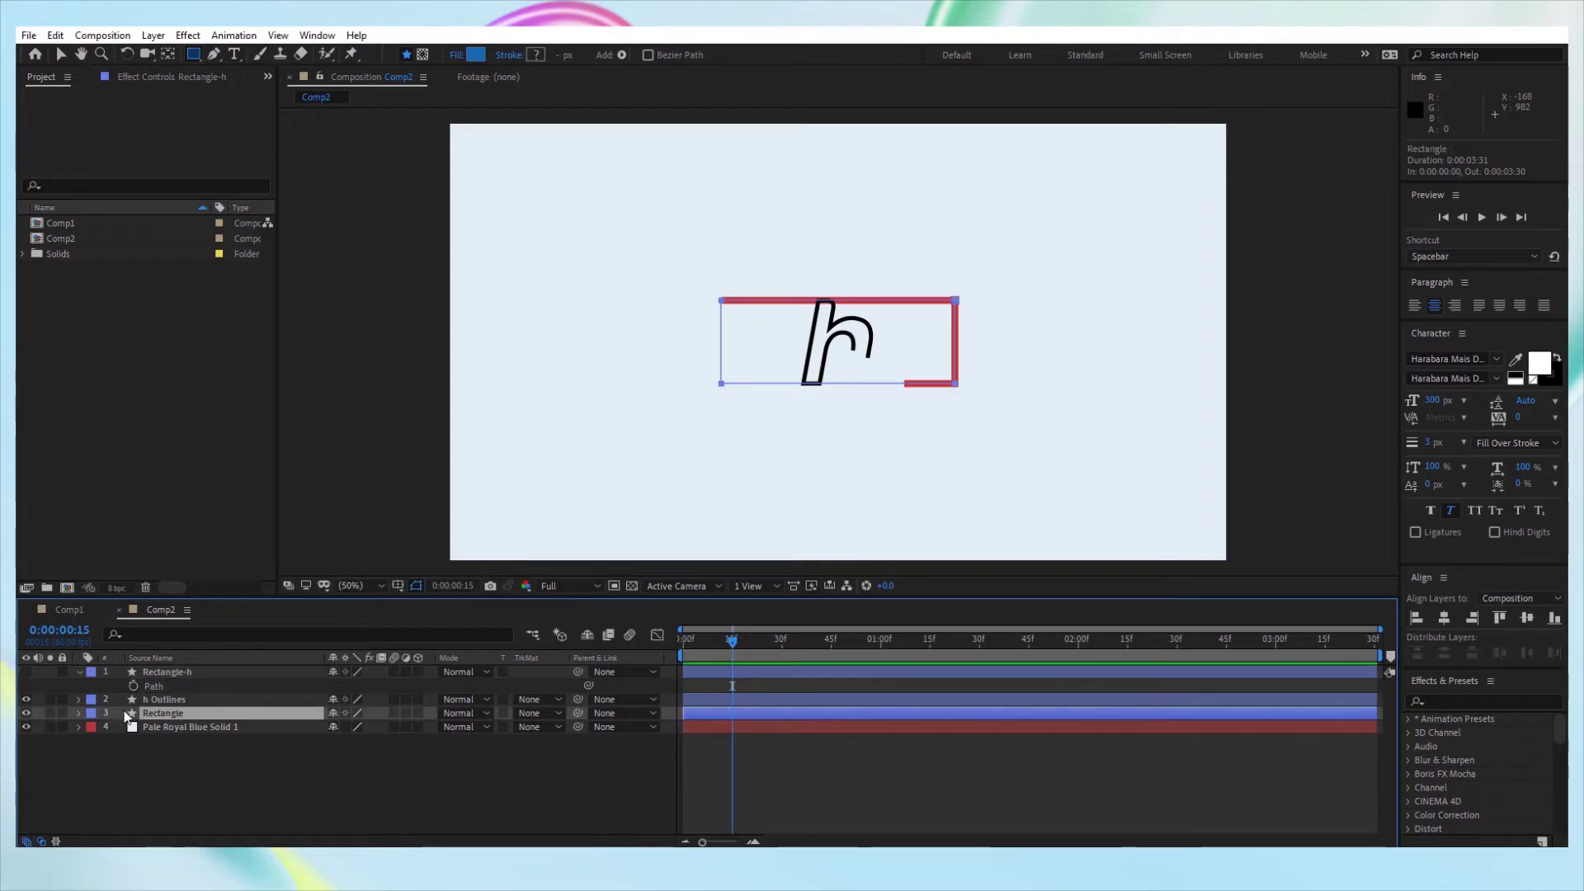
{"action": "left_click", "coordinate": [78, 712]}
{"action": "left_click", "coordinate": [91, 726]}
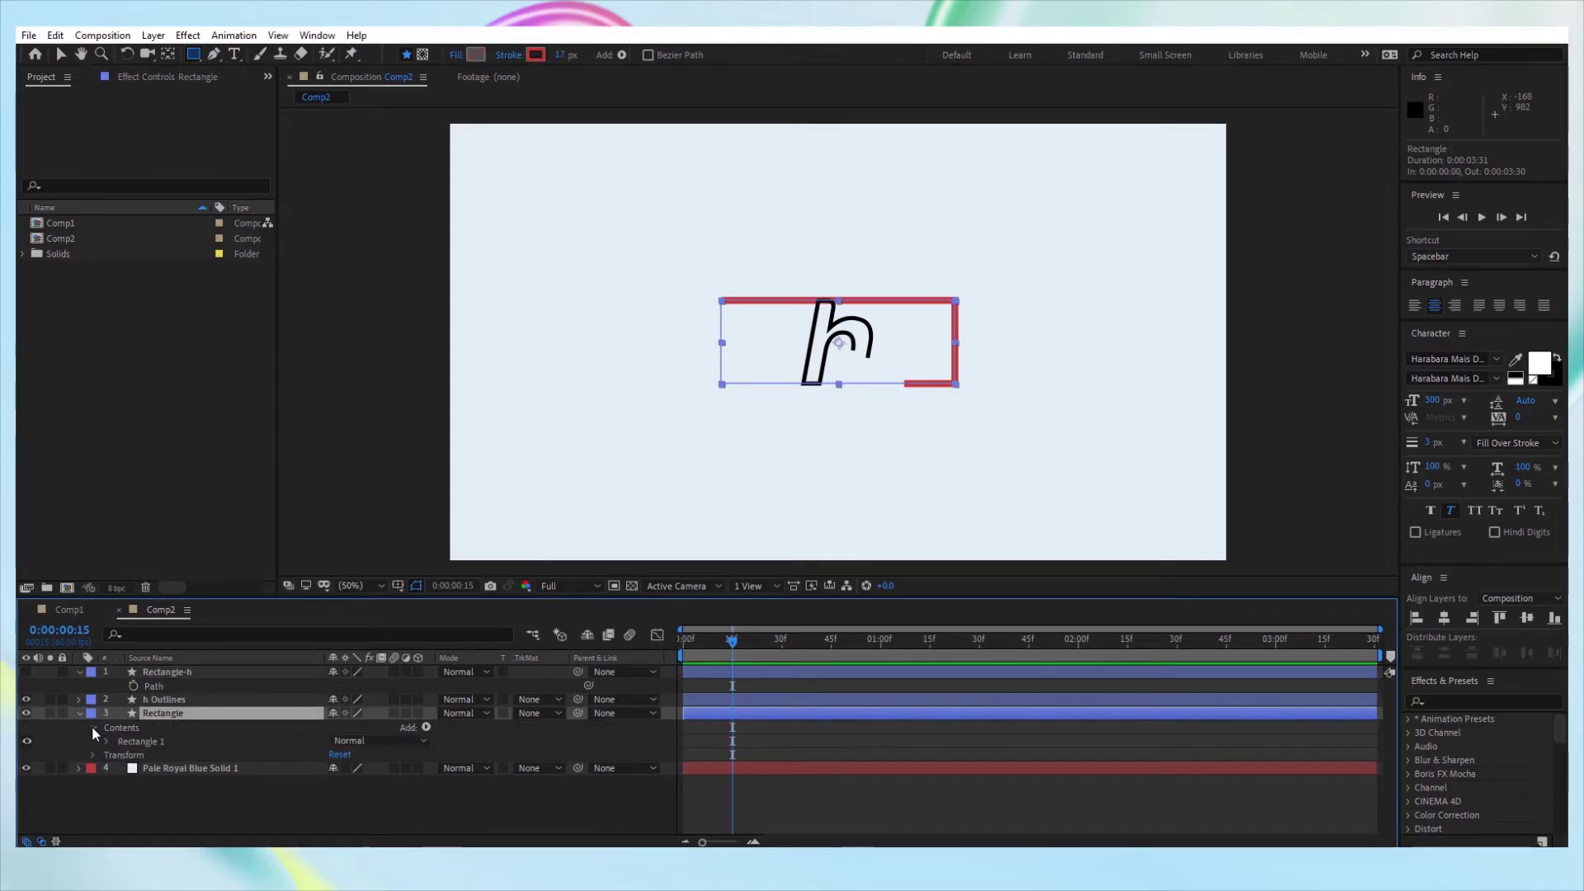
{"action": "left_click", "coordinate": [107, 742]}
{"action": "left_click", "coordinate": [120, 755]}
{"action": "left_click", "coordinate": [145, 766]}
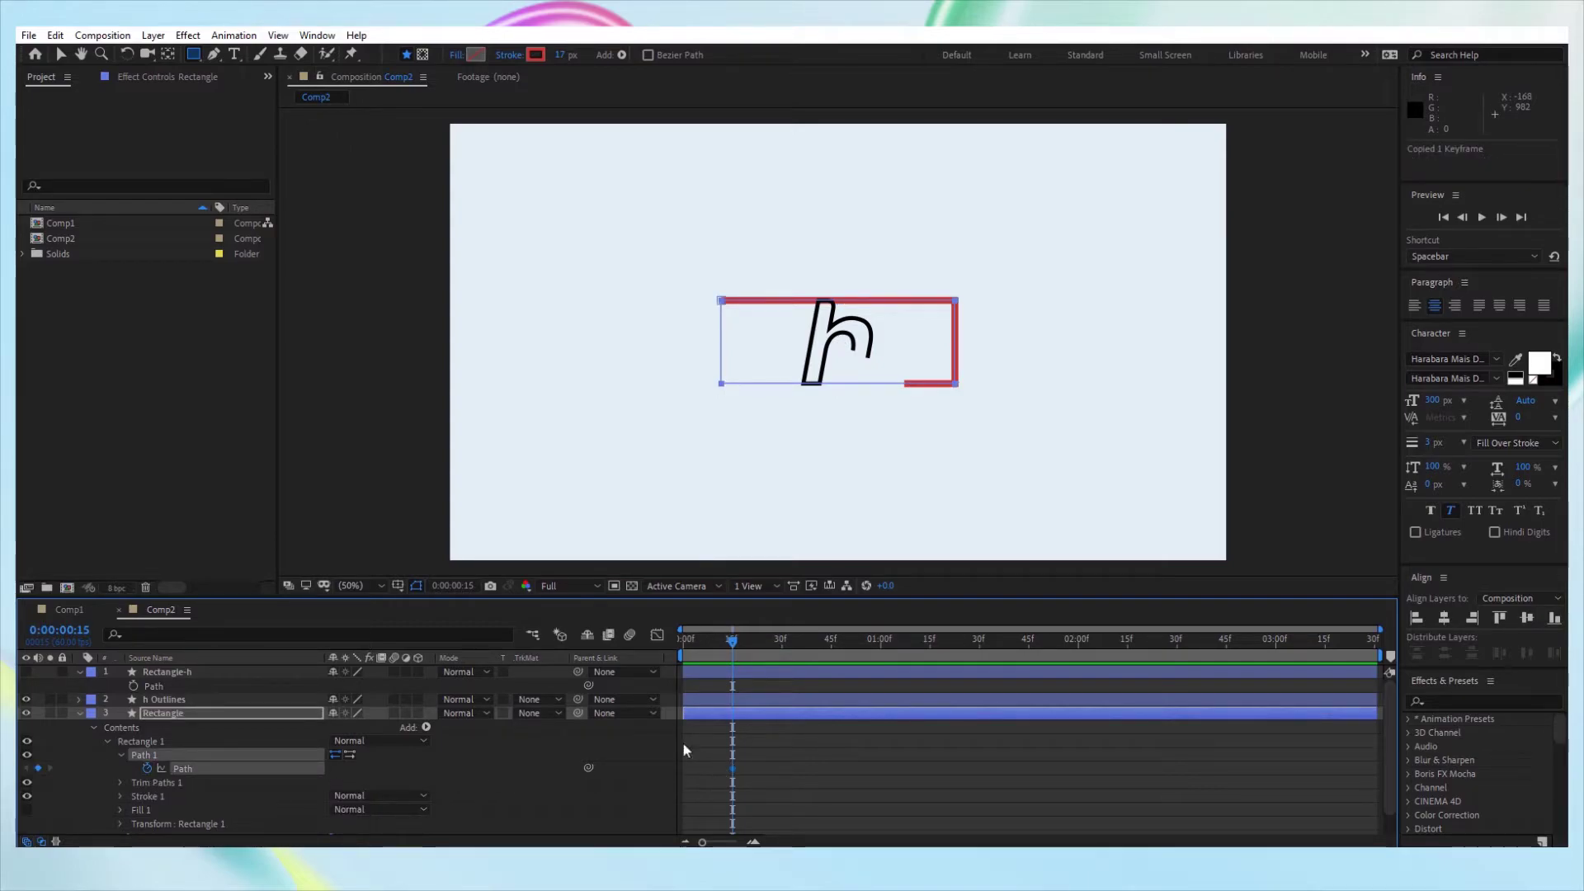
{"action": "left_click", "coordinate": [197, 688]}
{"action": "key", "text": "ctrl+v"}
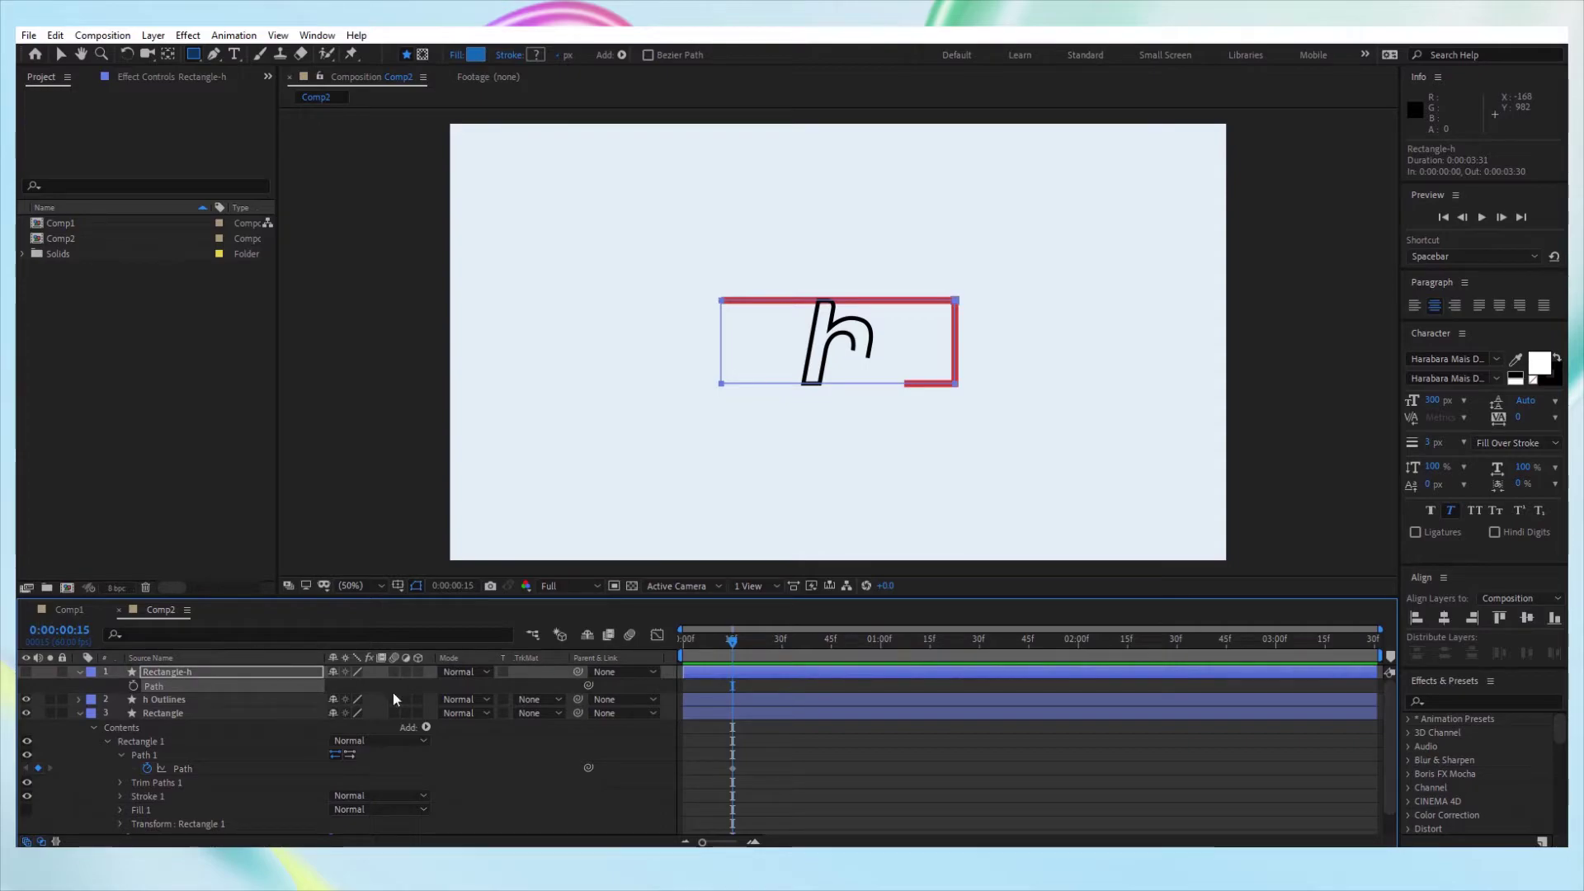
Key the h Outlines path and paste it onto Rectangle-h's Path at 0:00:00:33.
{"action": "left_click", "coordinate": [159, 699]}
{"action": "left_click", "coordinate": [77, 700]}
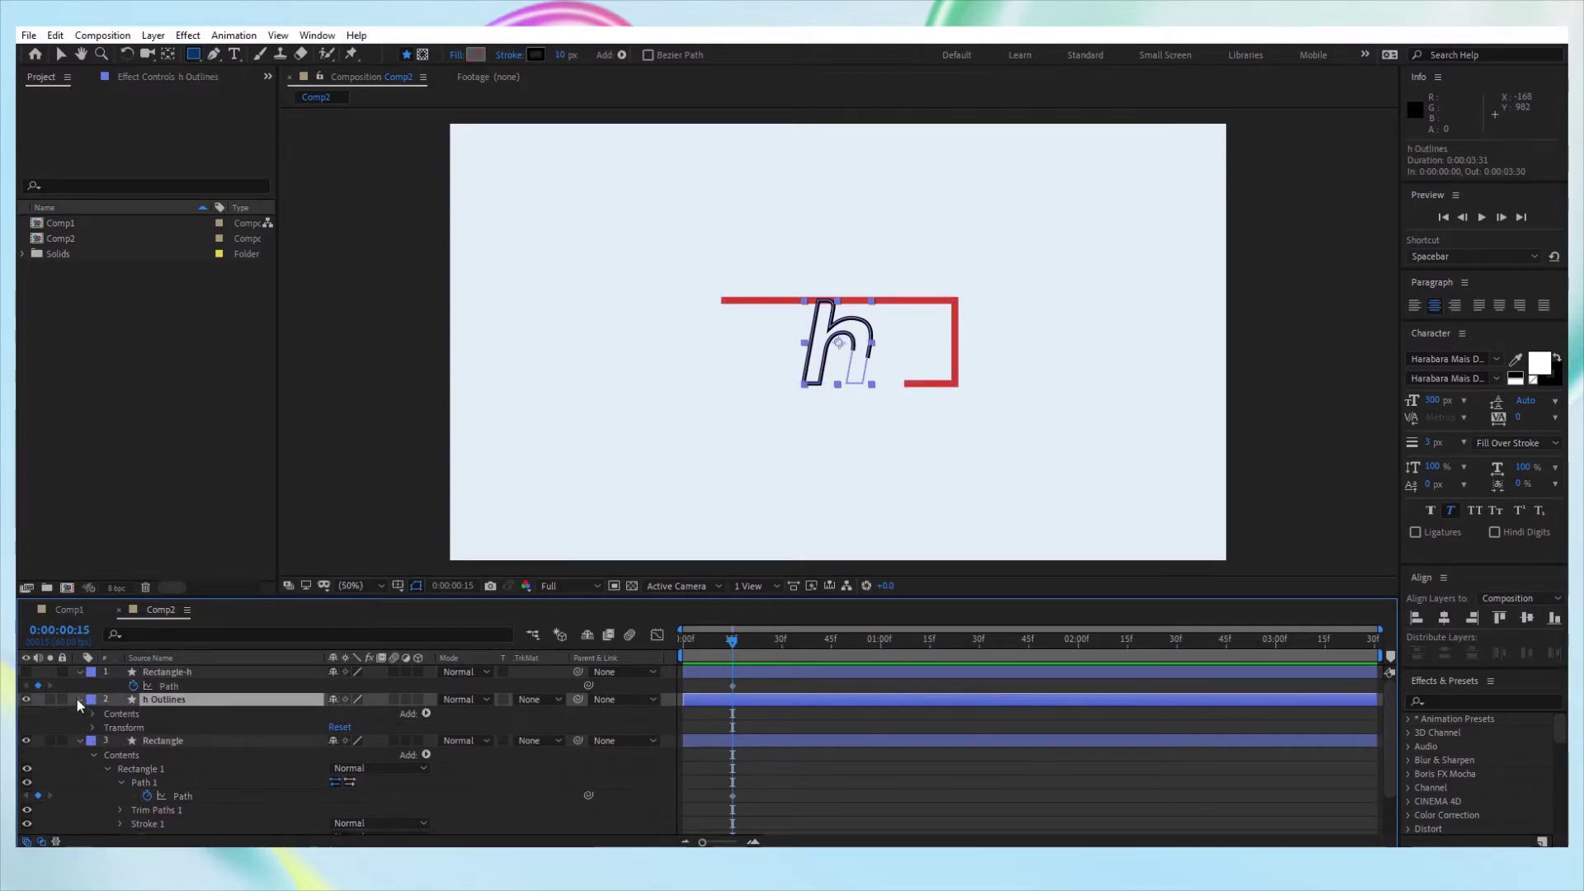
{"action": "left_click", "coordinate": [93, 714]}
{"action": "left_click", "coordinate": [107, 727]}
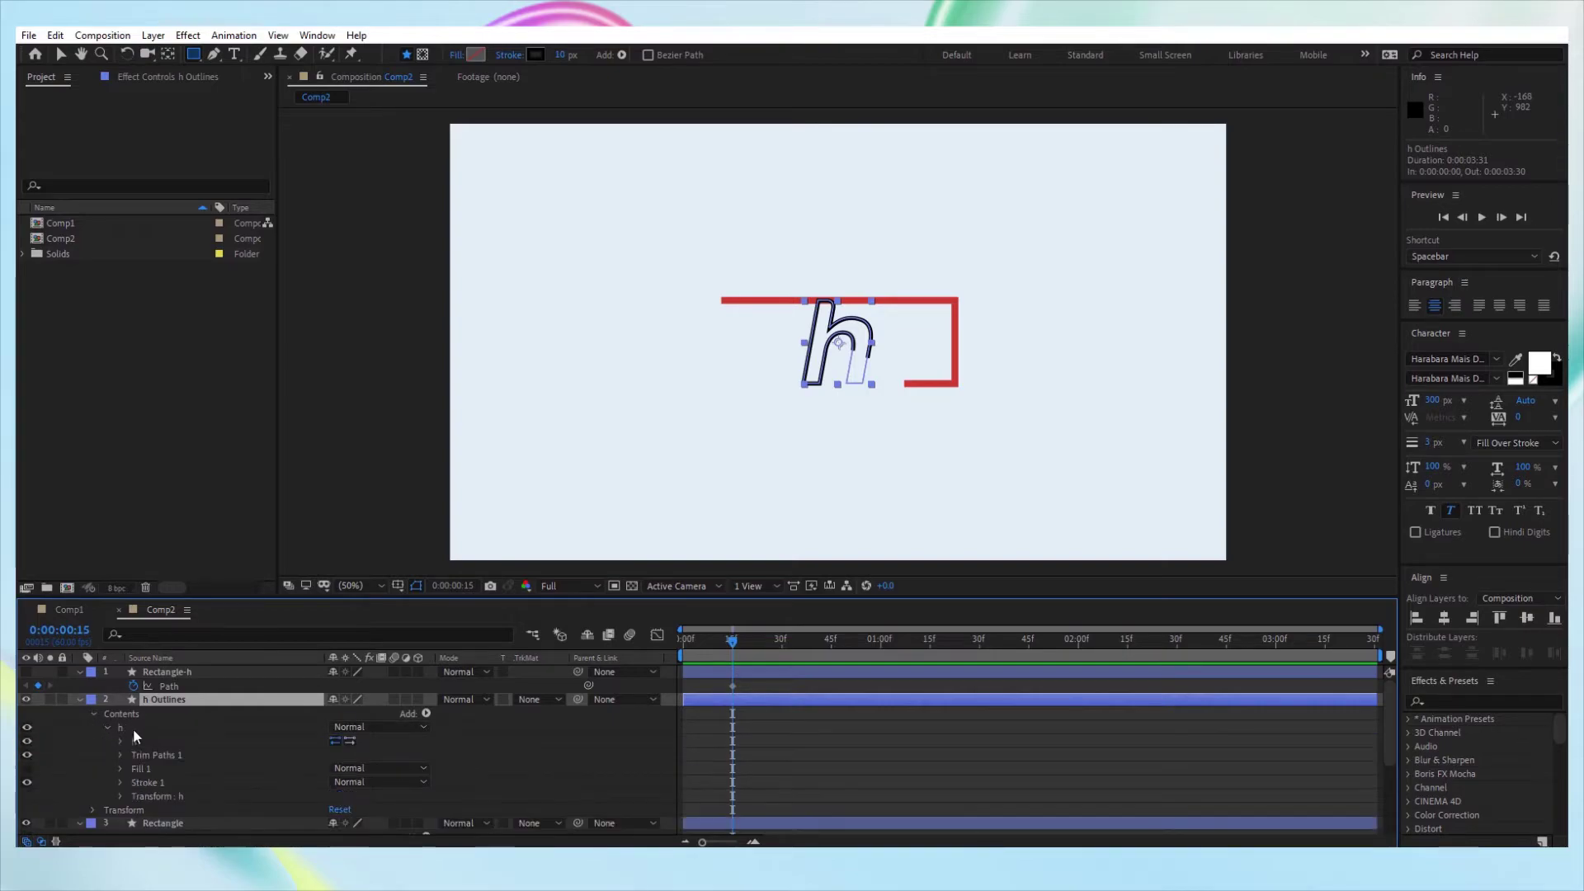
{"action": "left_click", "coordinate": [137, 742]}
{"action": "left_click", "coordinate": [122, 739]}
{"action": "left_click", "coordinate": [147, 754]}
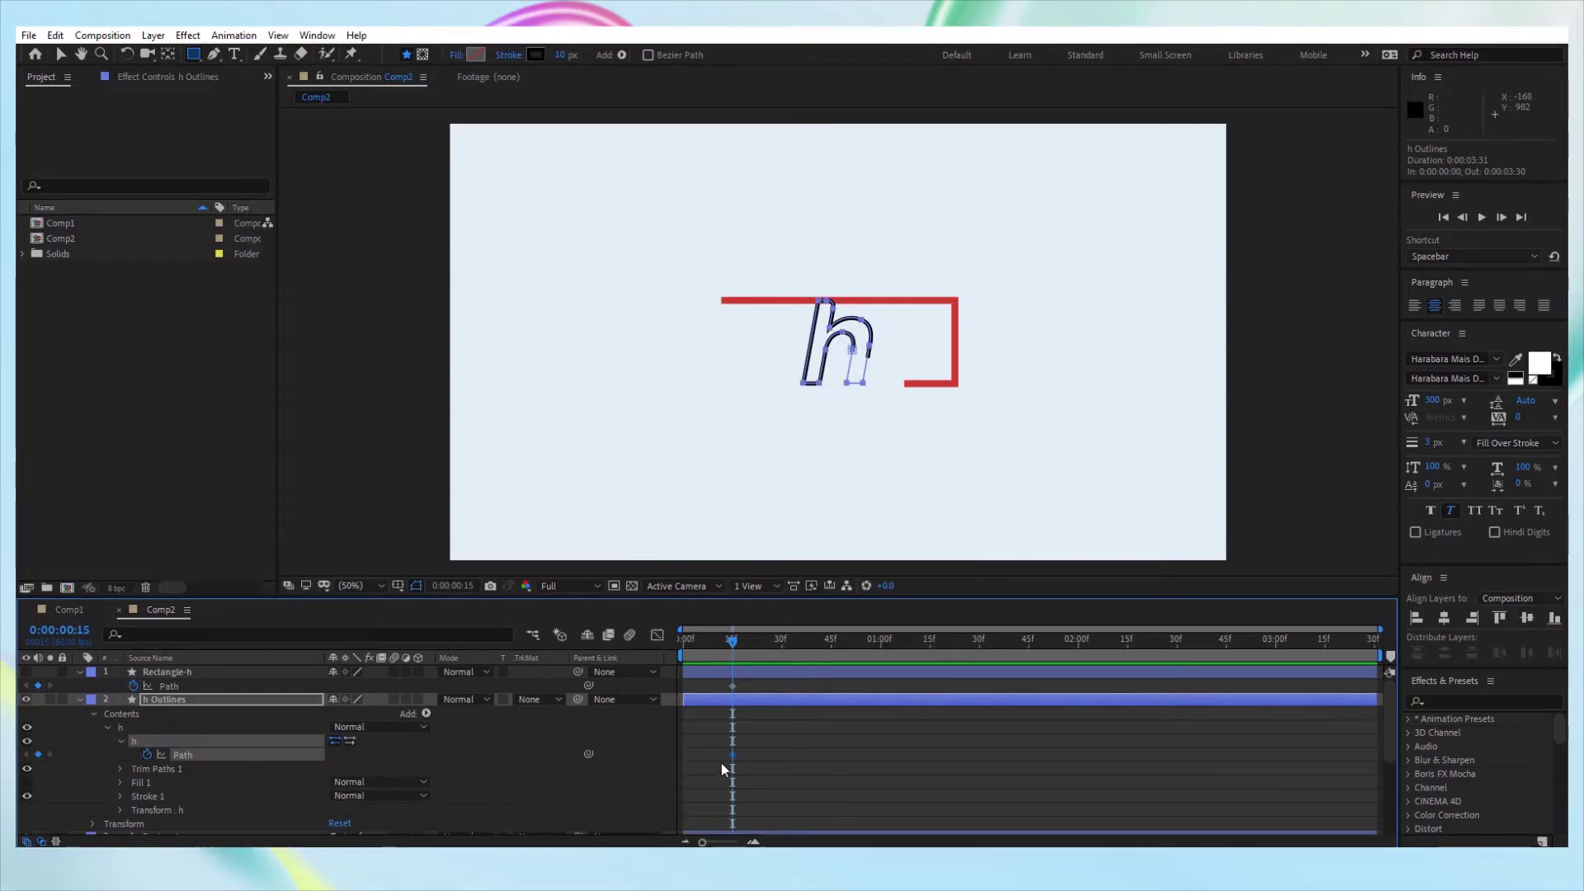
{"action": "key", "text": "ctrl+c"}
{"action": "left_click_drag", "start_coordinate": [735, 641], "coordinate": [797, 642]}
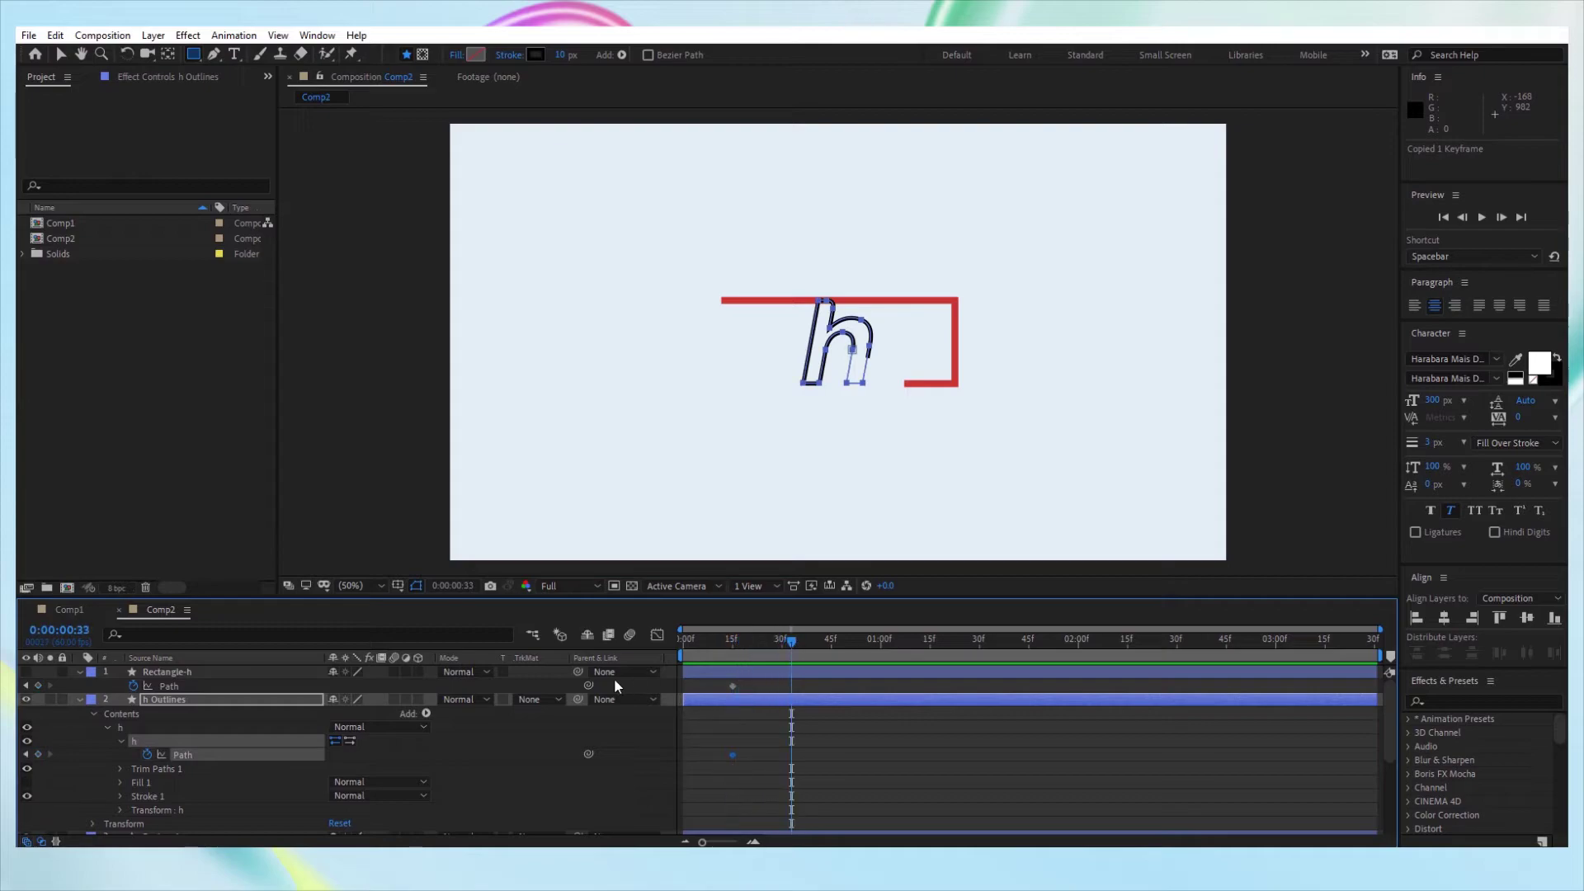
{"action": "left_click", "coordinate": [190, 686]}
{"action": "key", "text": "ctrl+v"}
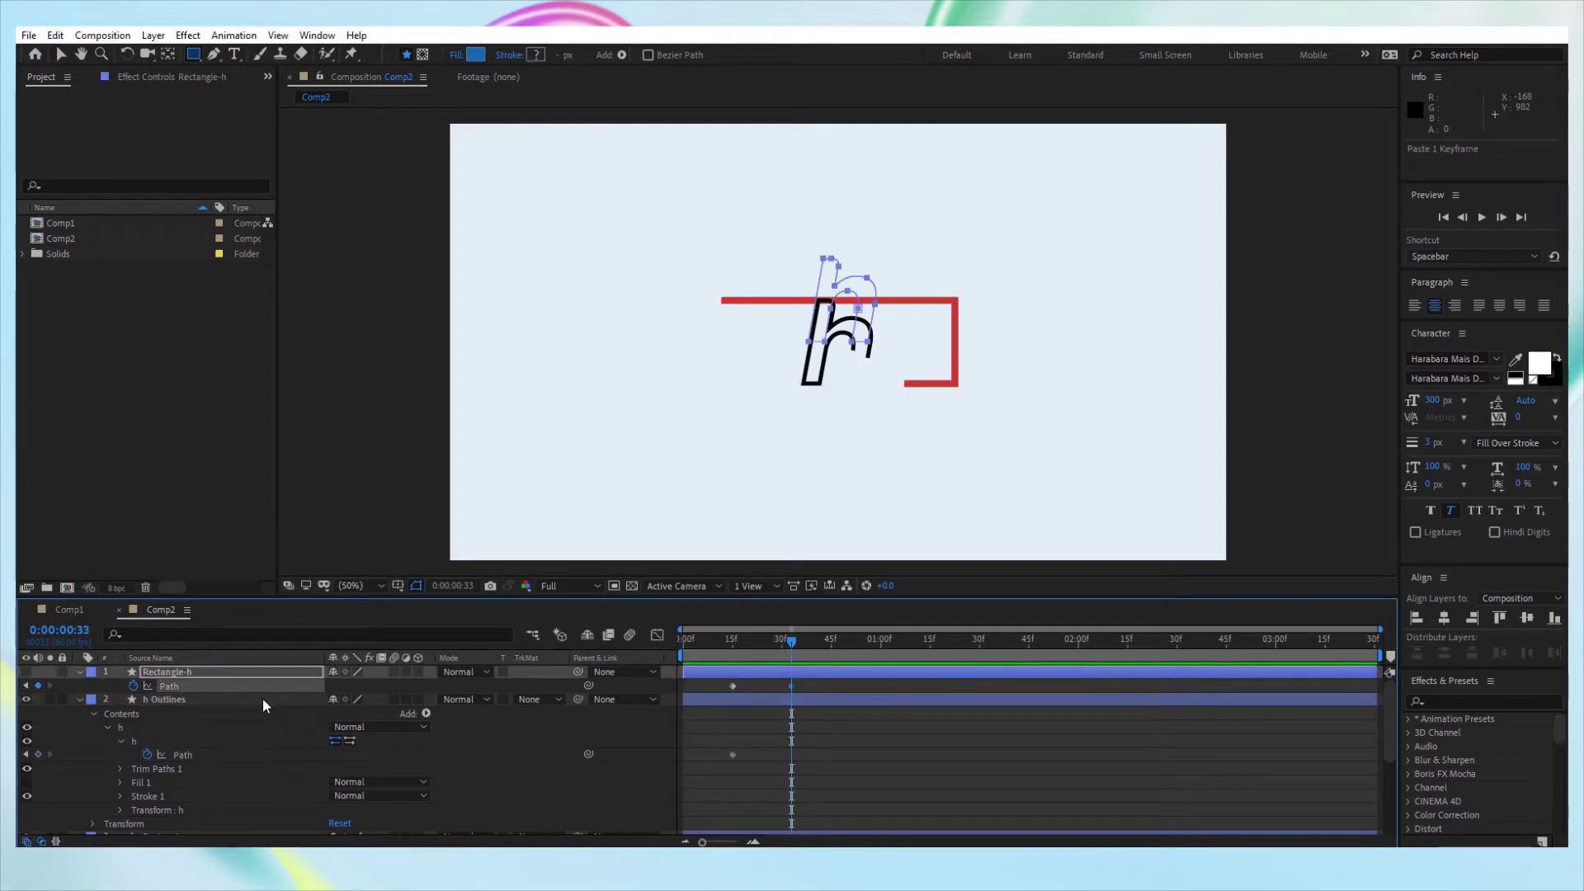
Hide h Outlines and Rectangle, and show and select Rectangle-h.
{"action": "left_click", "coordinate": [30, 697]}
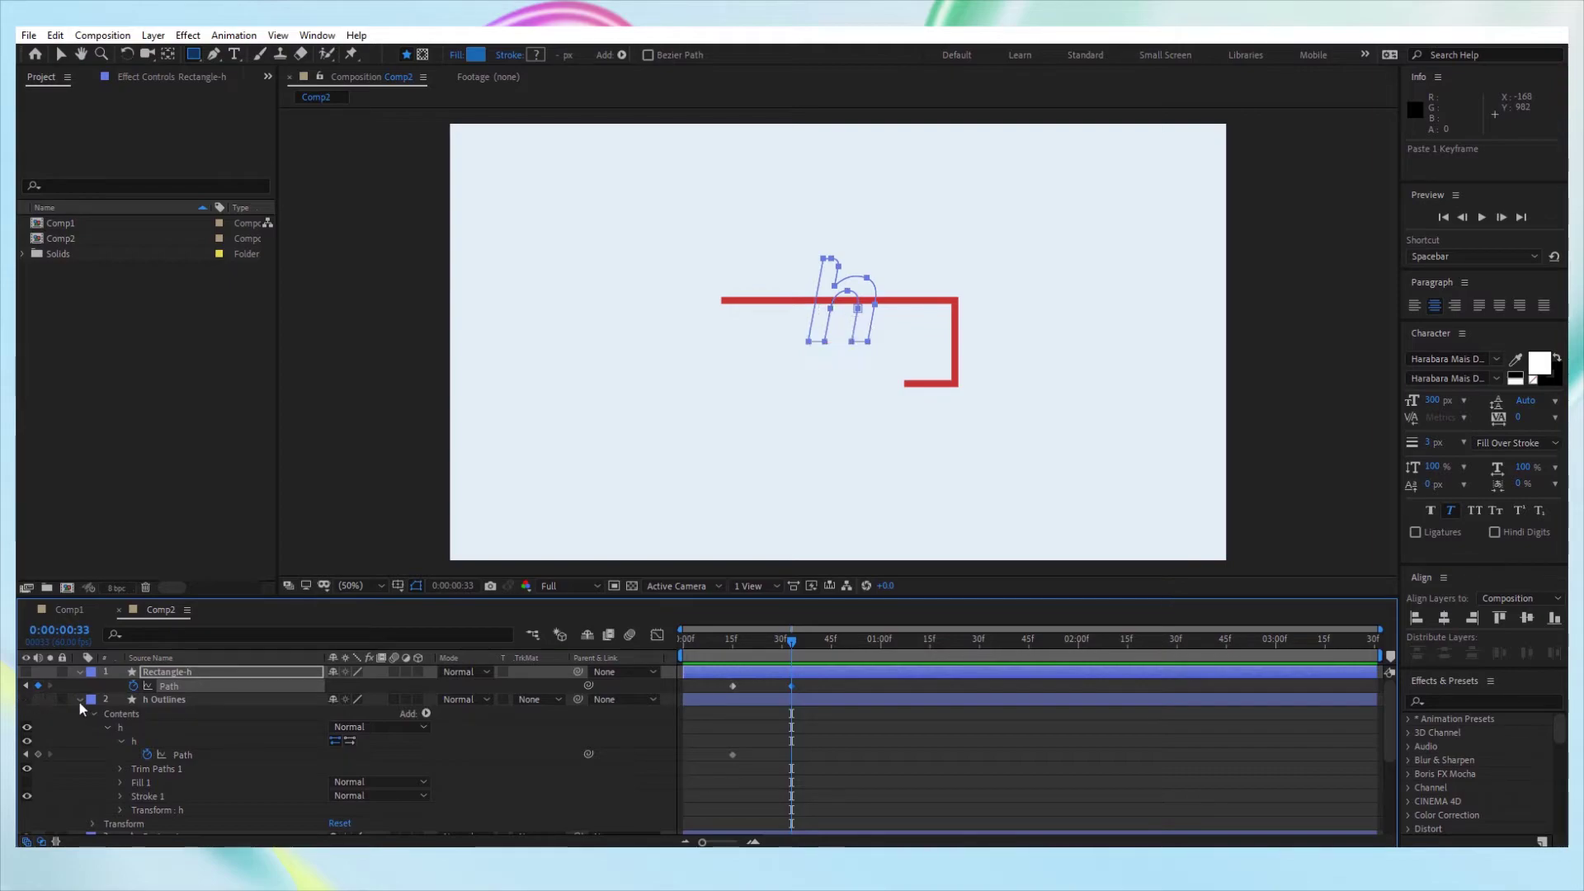
{"action": "left_click", "coordinate": [78, 700]}
{"action": "left_click", "coordinate": [26, 713]}
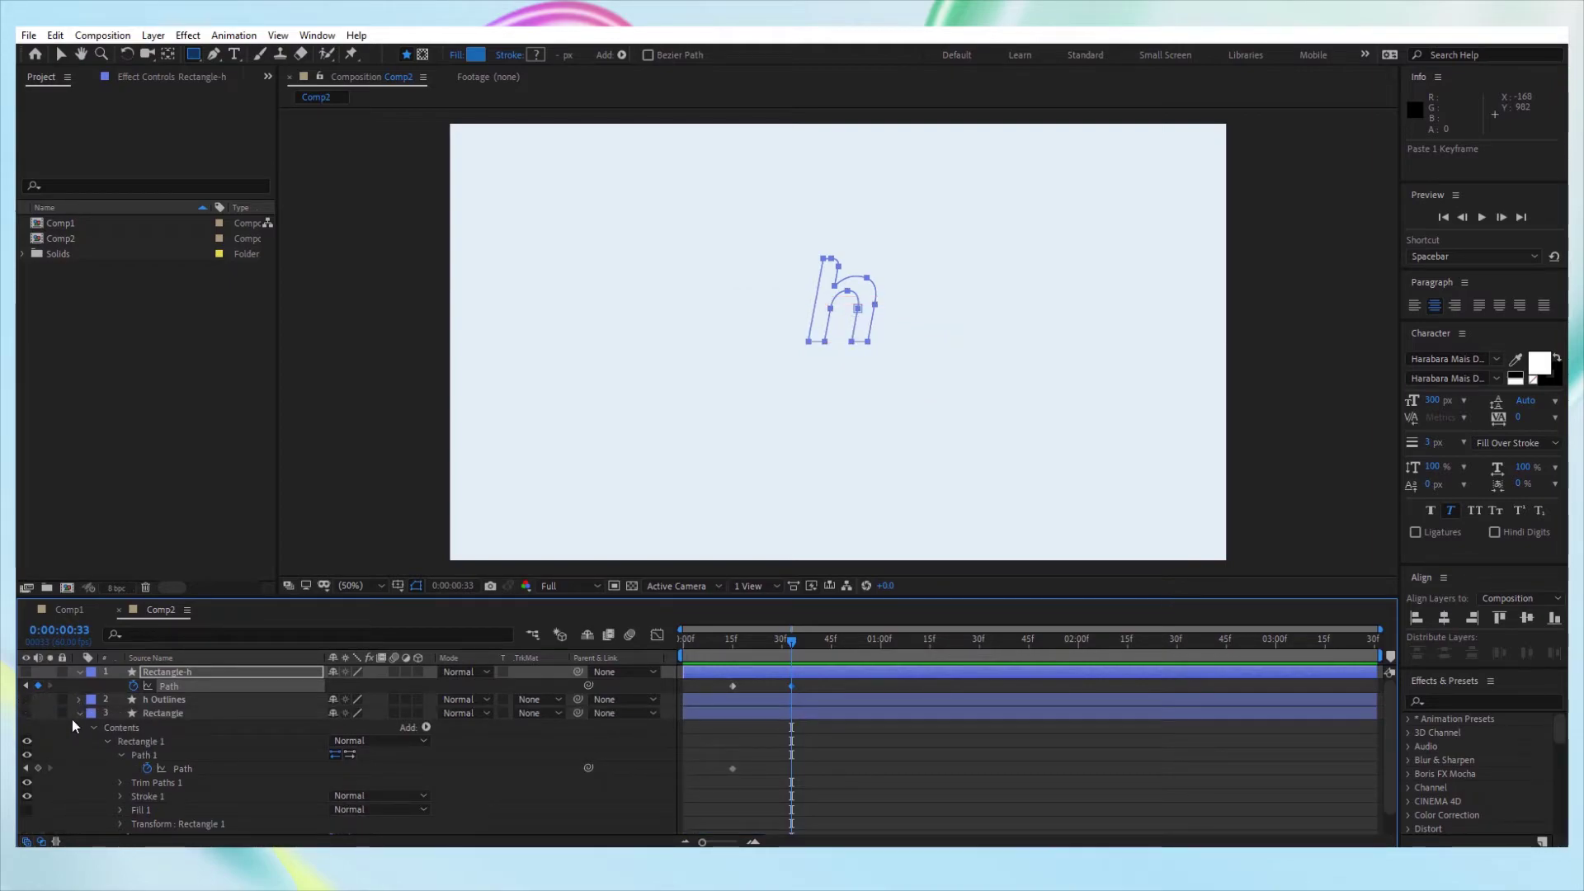
{"action": "left_click", "coordinate": [27, 672]}
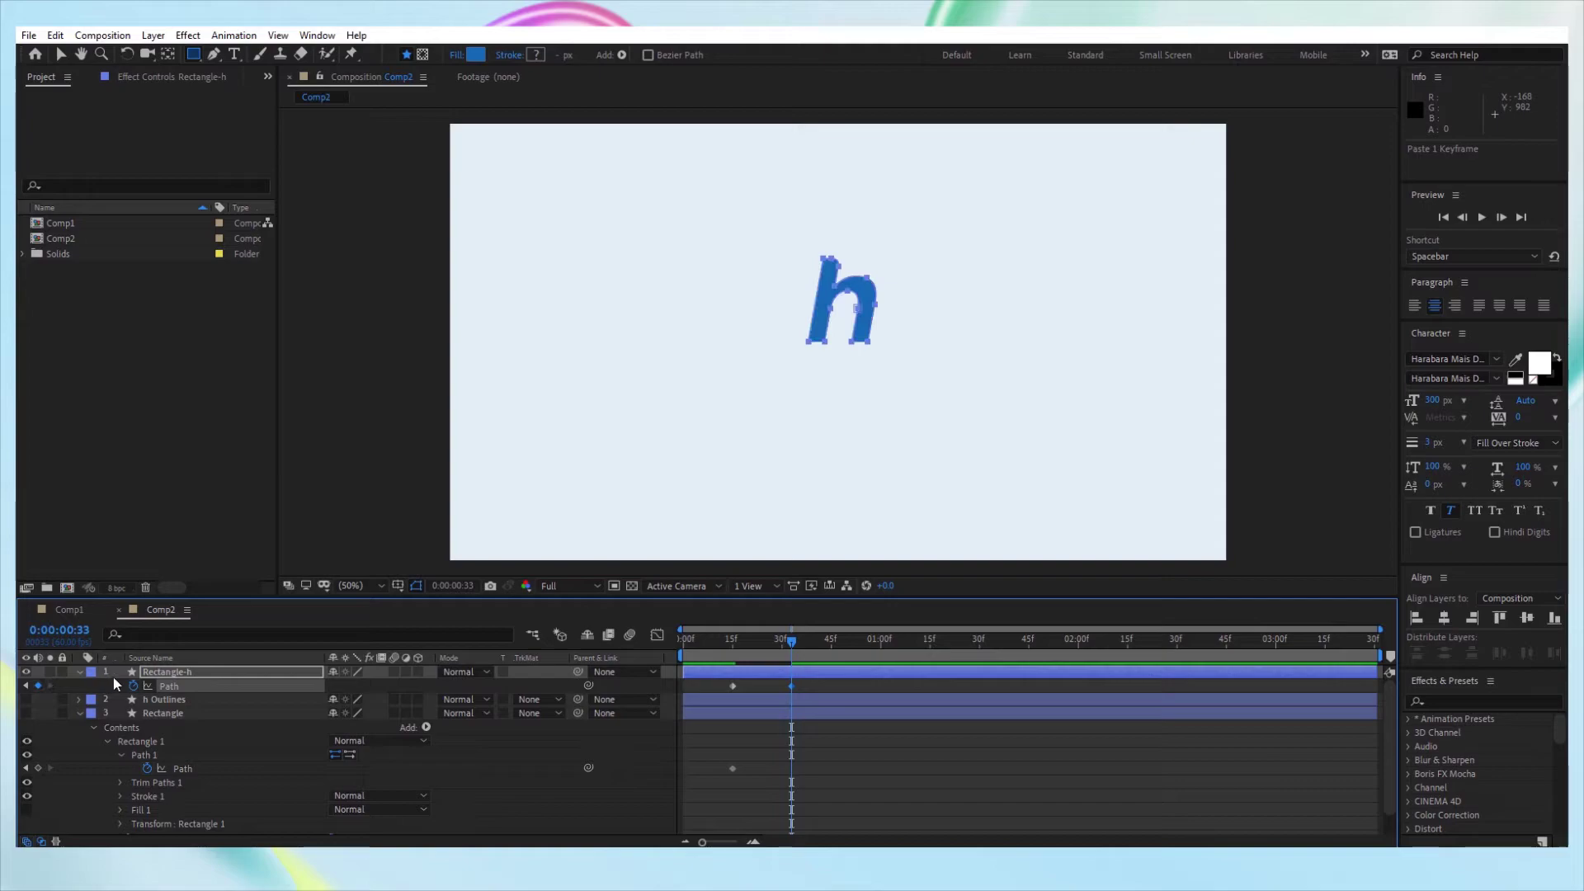
{"action": "left_click", "coordinate": [197, 672]}
Preview the morph, switch to the Pen tool, collapse Rectangle and zoom the viewer to 200%.
{"action": "left_click_drag", "start_coordinate": [789, 641], "coordinate": [732, 669]}
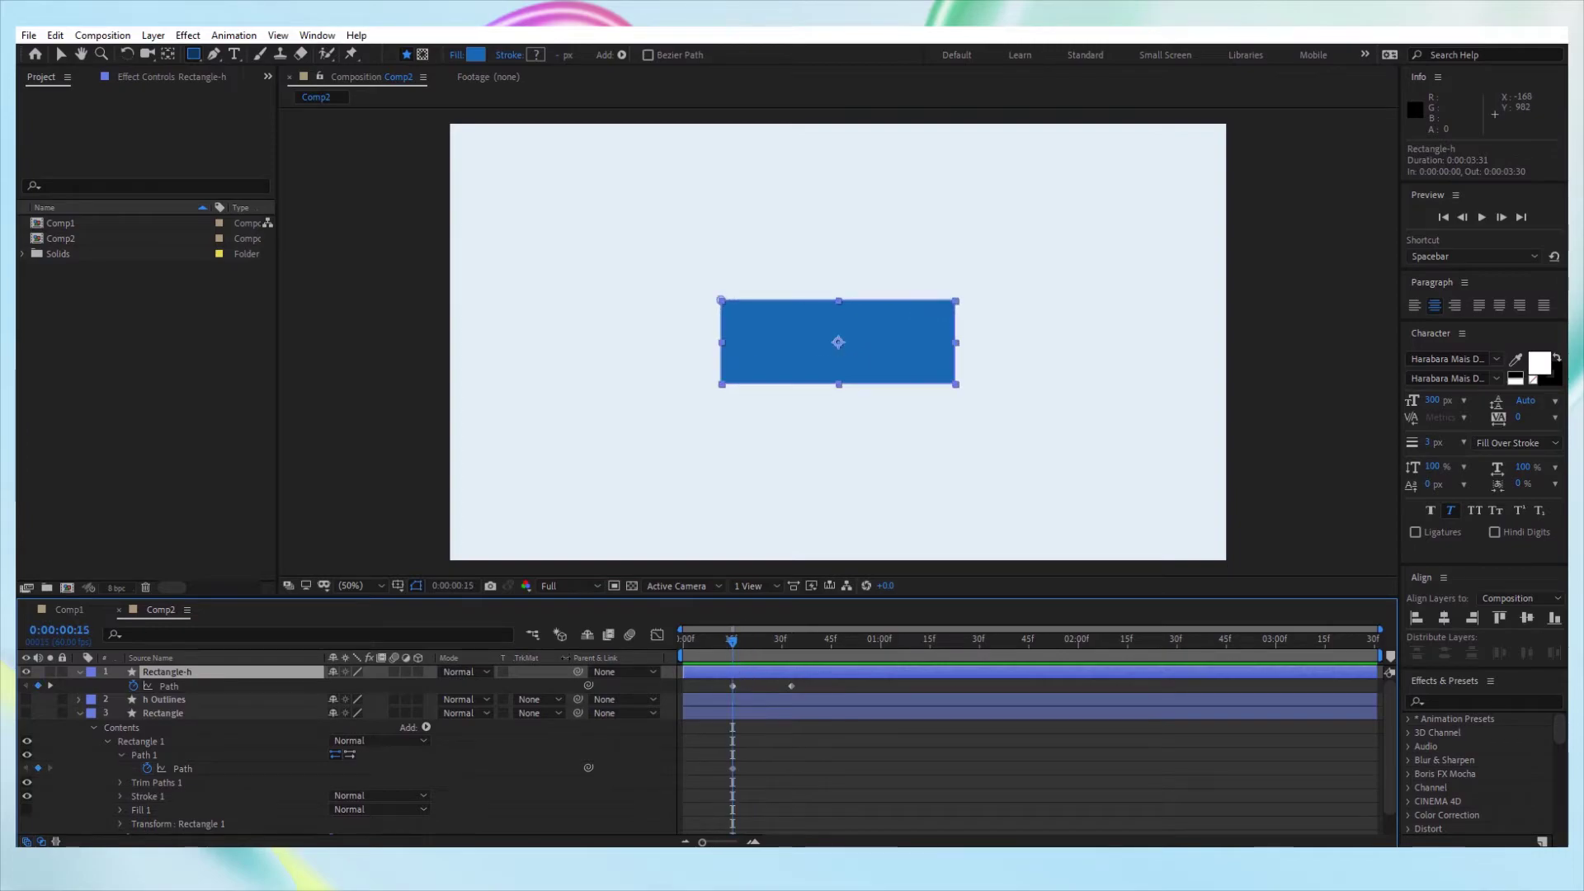
{"action": "left_click", "coordinate": [239, 687]}
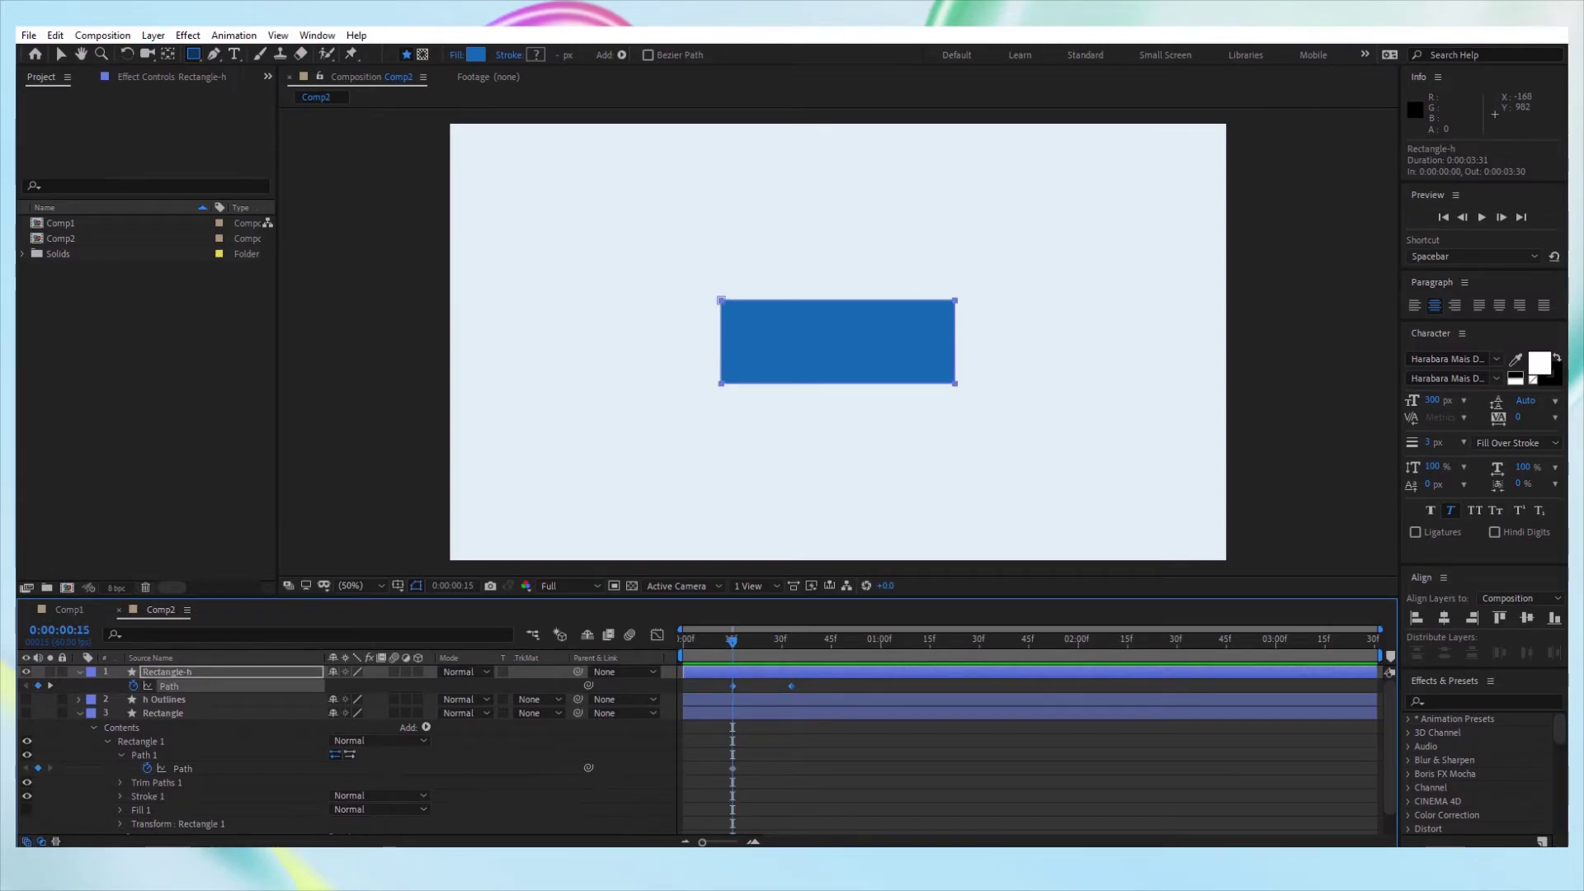
{"action": "left_click", "coordinate": [482, 760]}
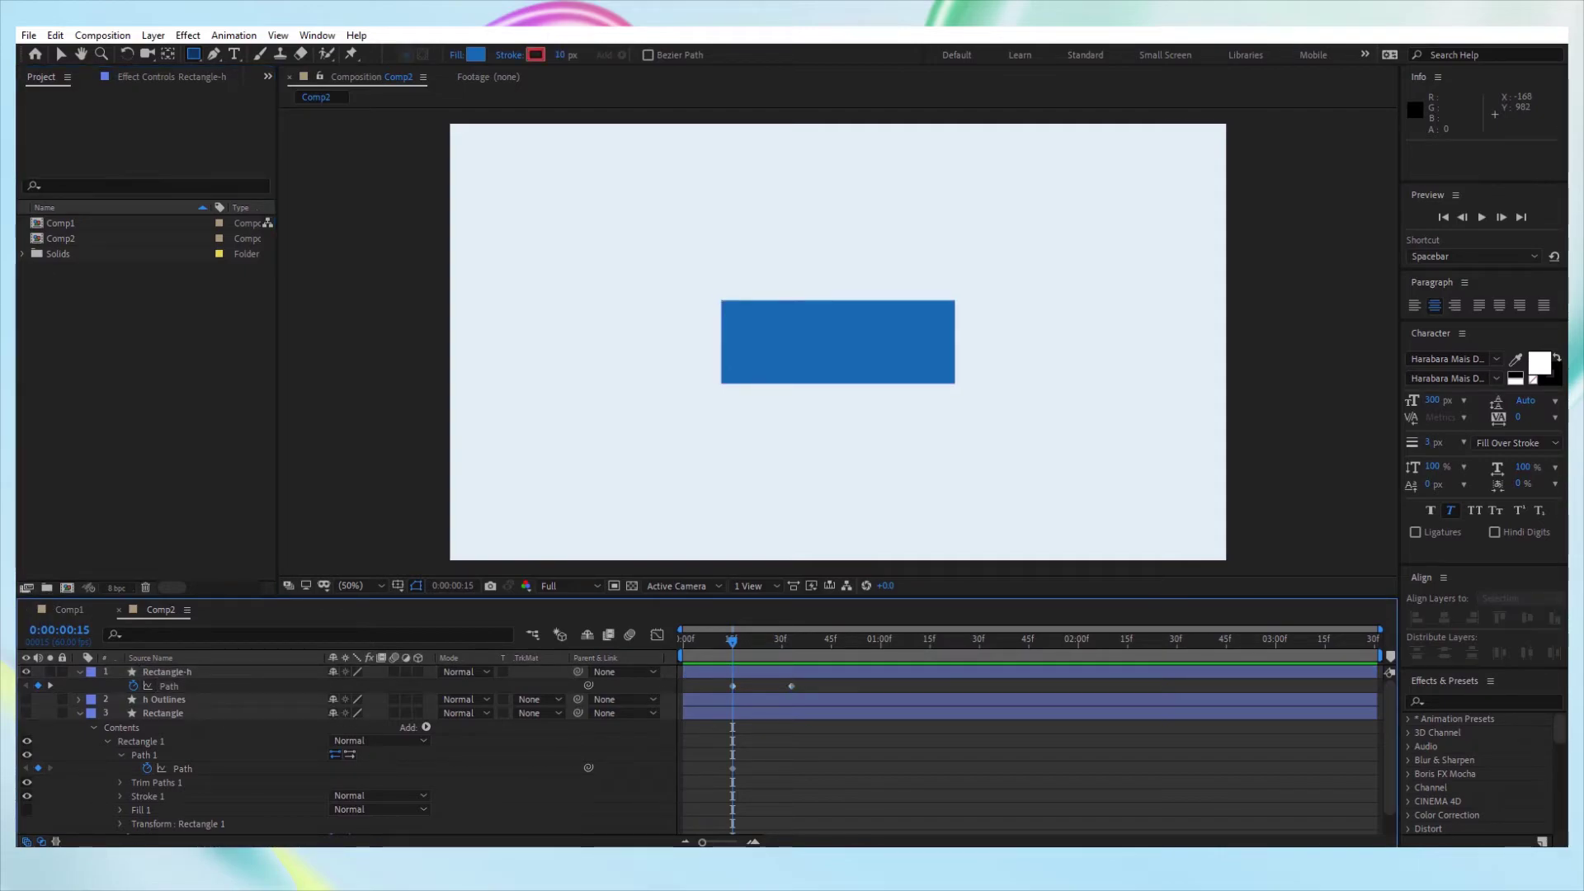
{"action": "key", "text": "g"}
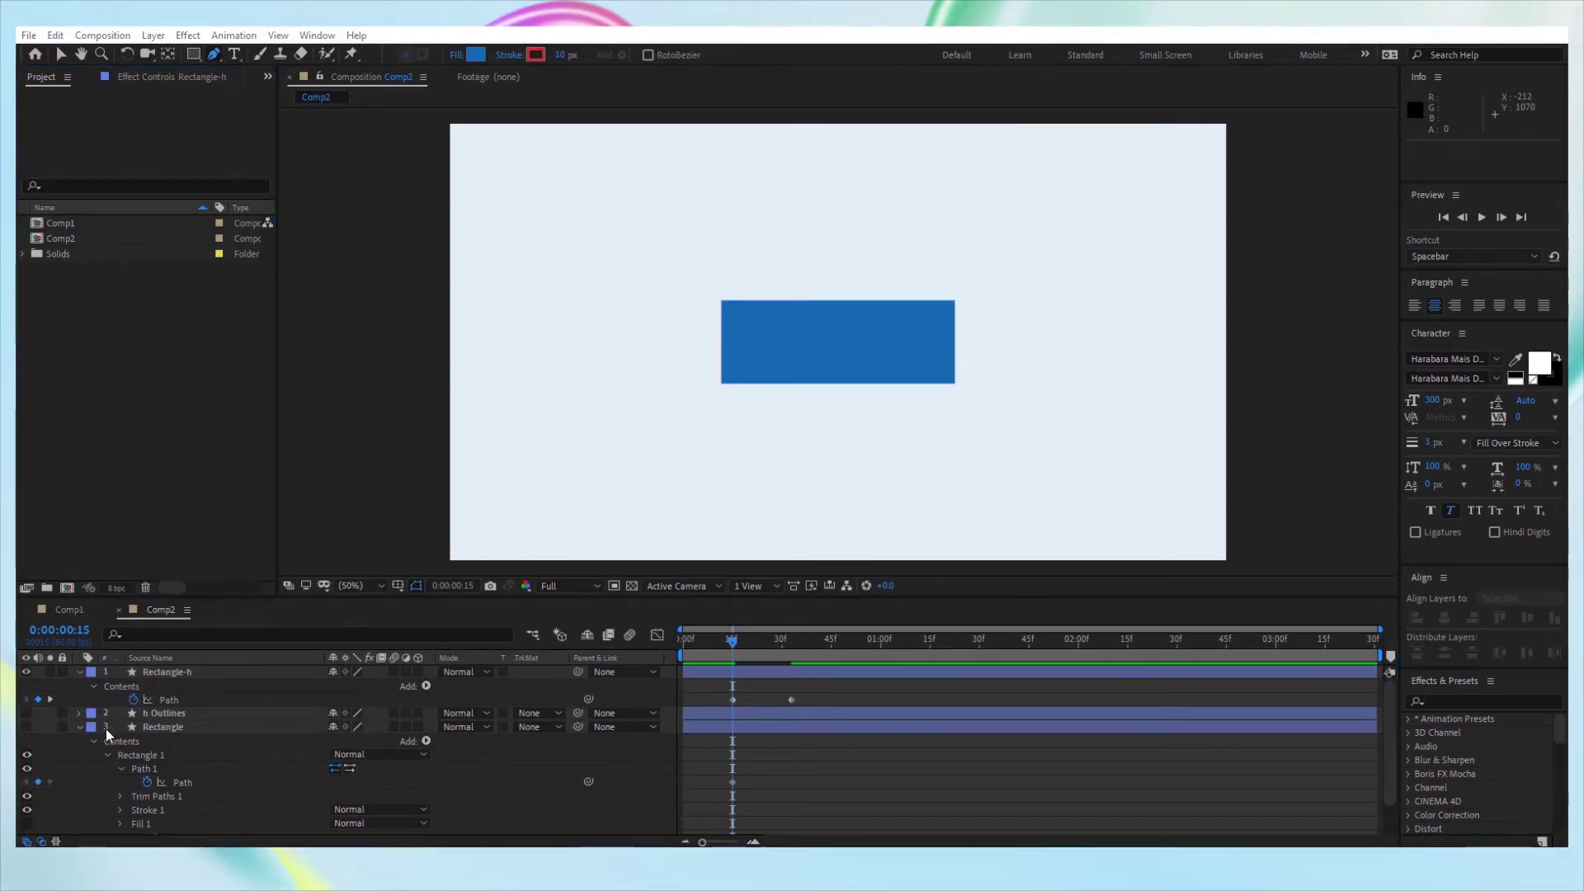
{"action": "left_click", "coordinate": [79, 727]}
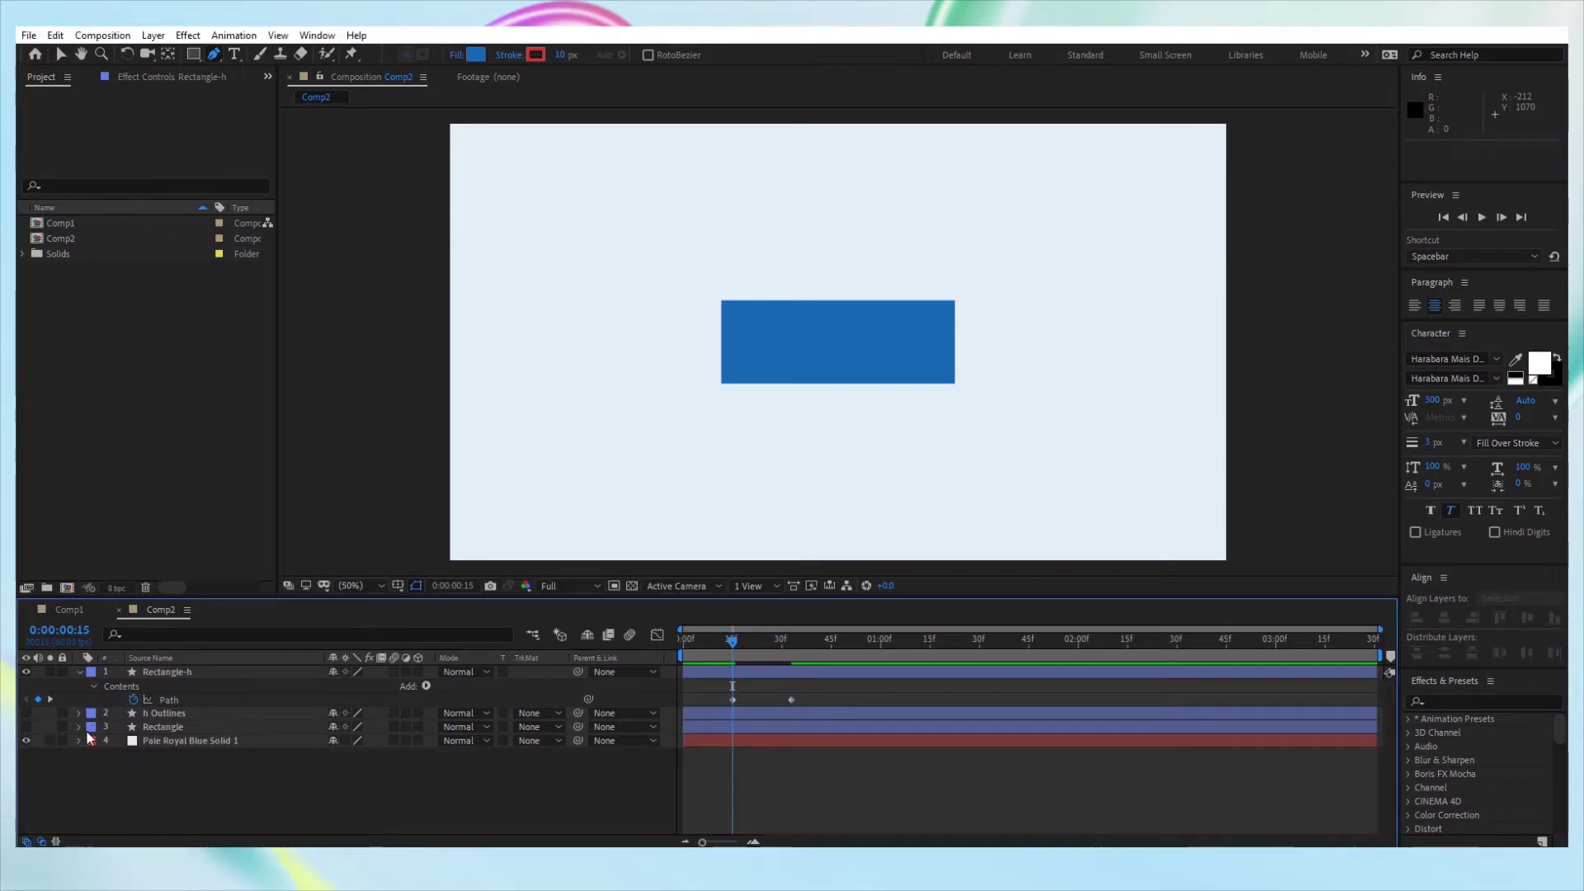
{"action": "left_click", "coordinate": [208, 672]}
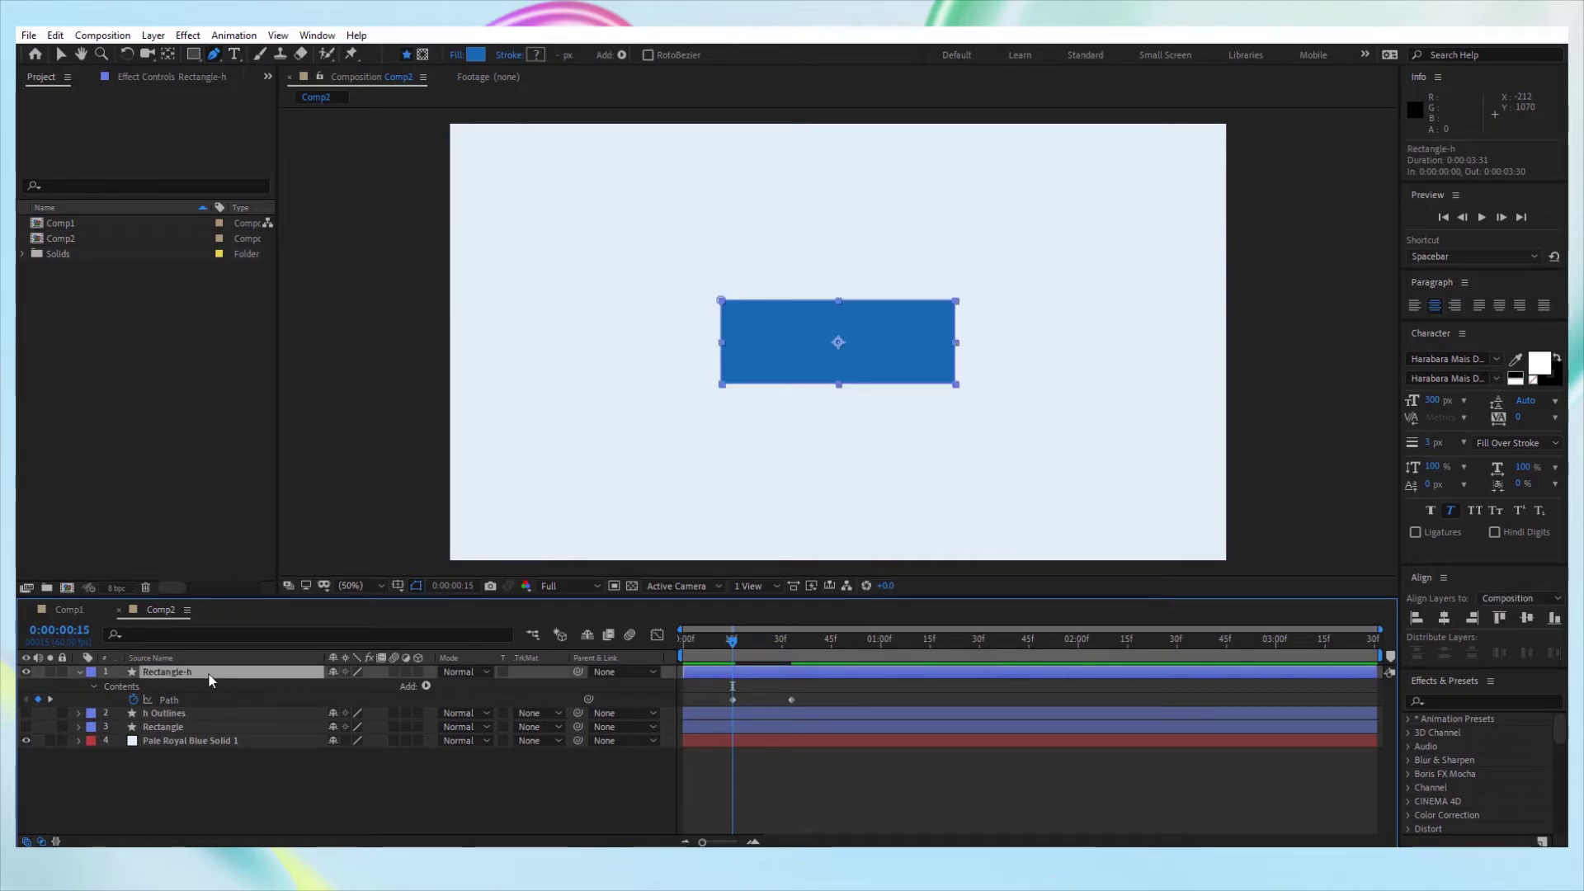
{"action": "key", "text": "period"}
{"action": "key", "text": "period"}
{"action": "key", "text": "period"}
Zoom the viewer back to 100% and give Rectangle-h a Red label.
{"action": "key", "text": "comma"}
{"action": "left_click", "coordinate": [92, 672]}
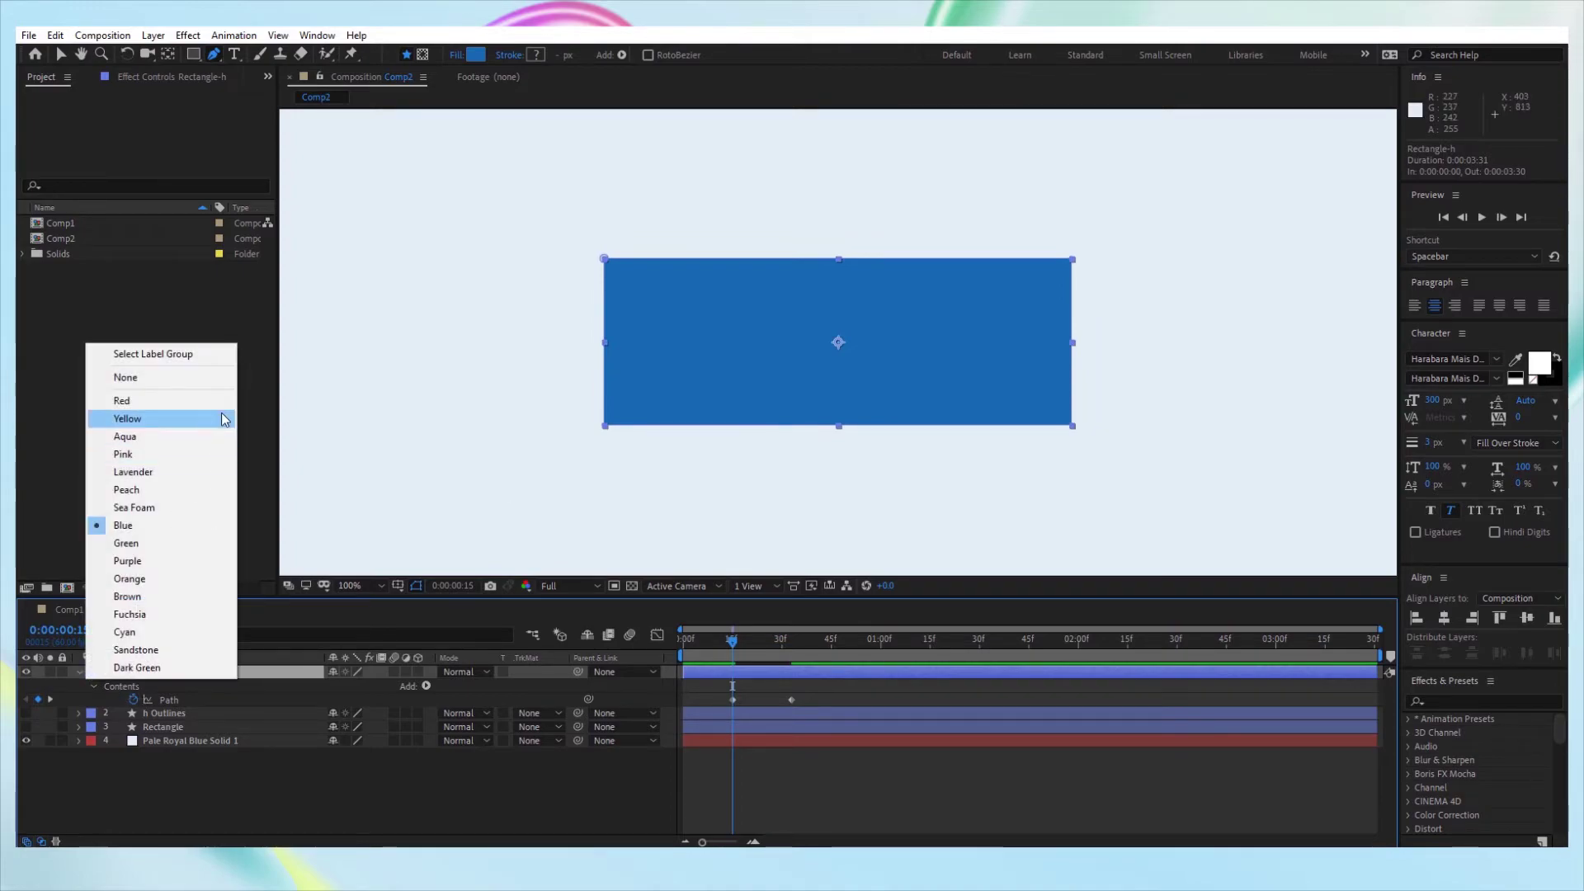
{"action": "left_click", "coordinate": [197, 401]}
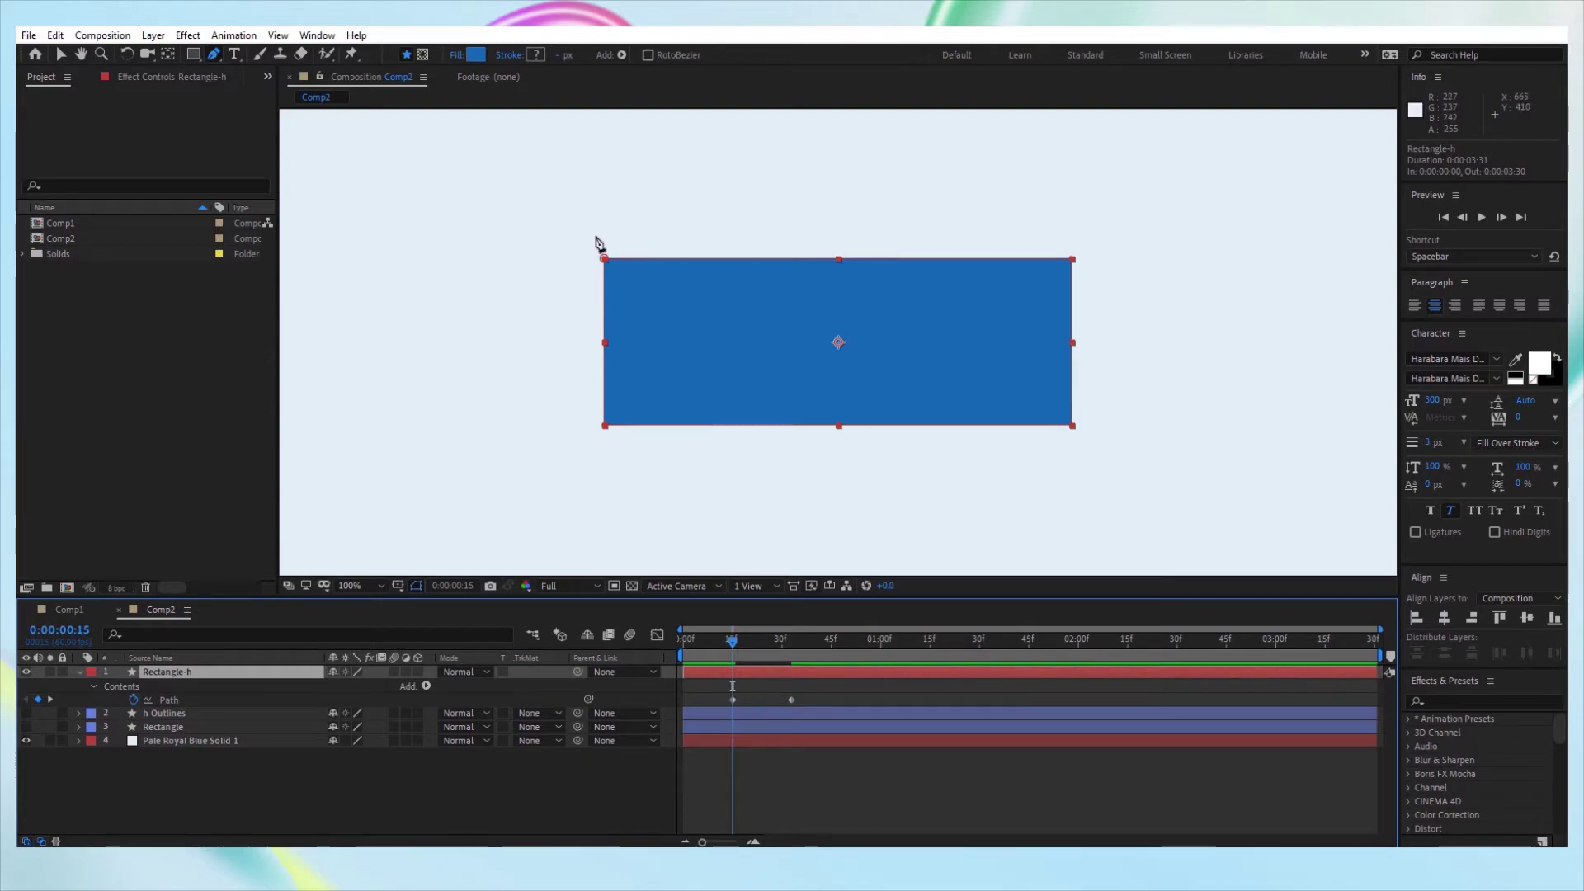
At the frame-33 keyframe, select Rectangle-h's Path and marquee the h's bottom-left point.
{"action": "left_click", "coordinate": [794, 645]}
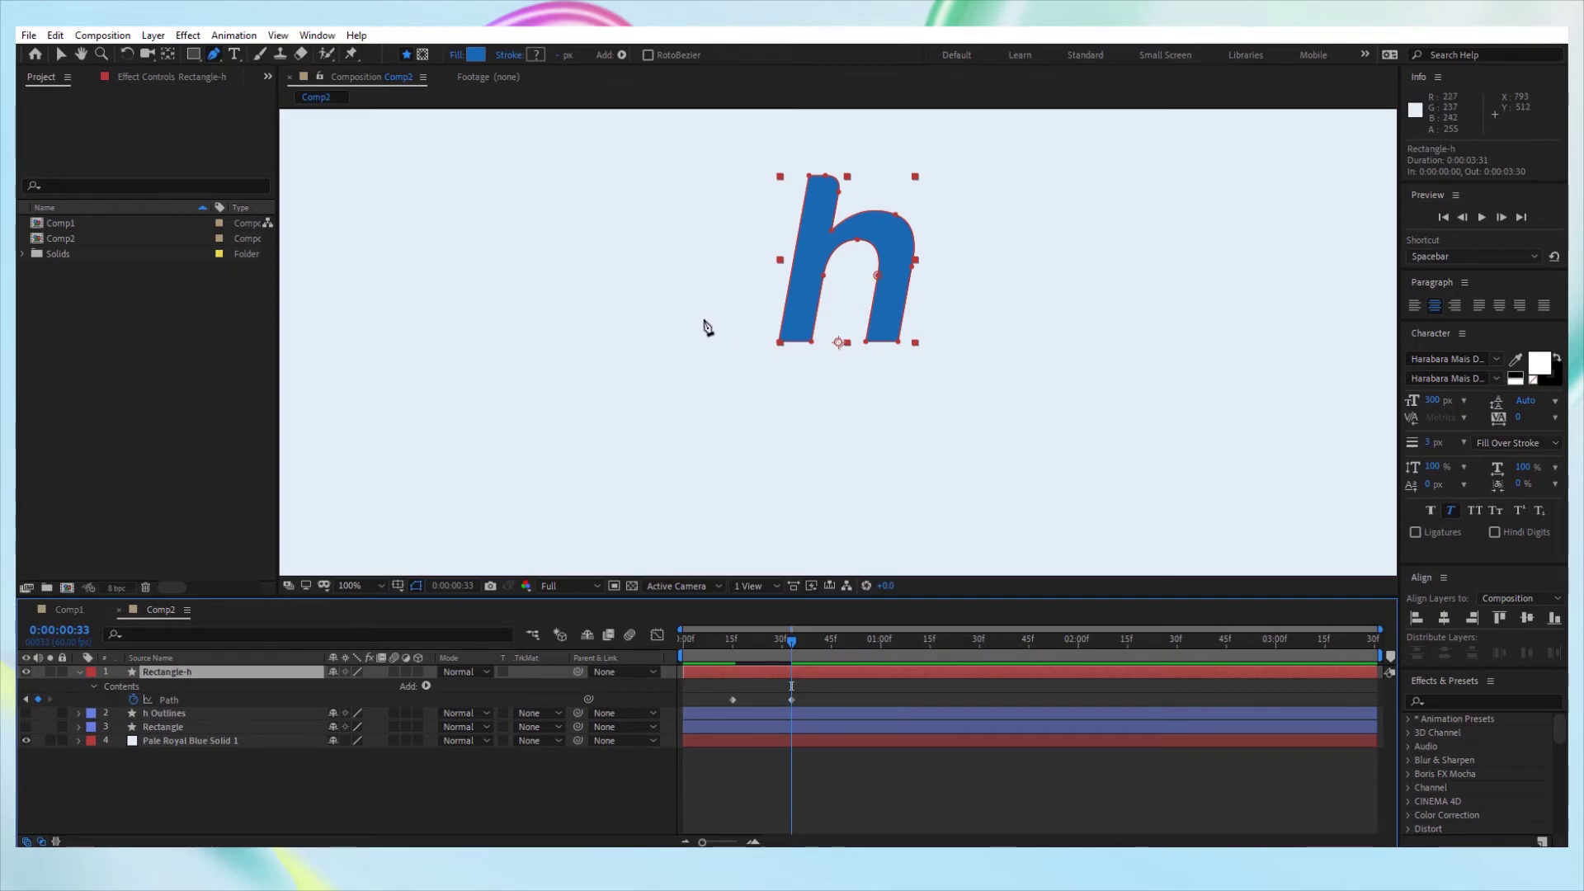
{"action": "left_click", "coordinate": [60, 54]}
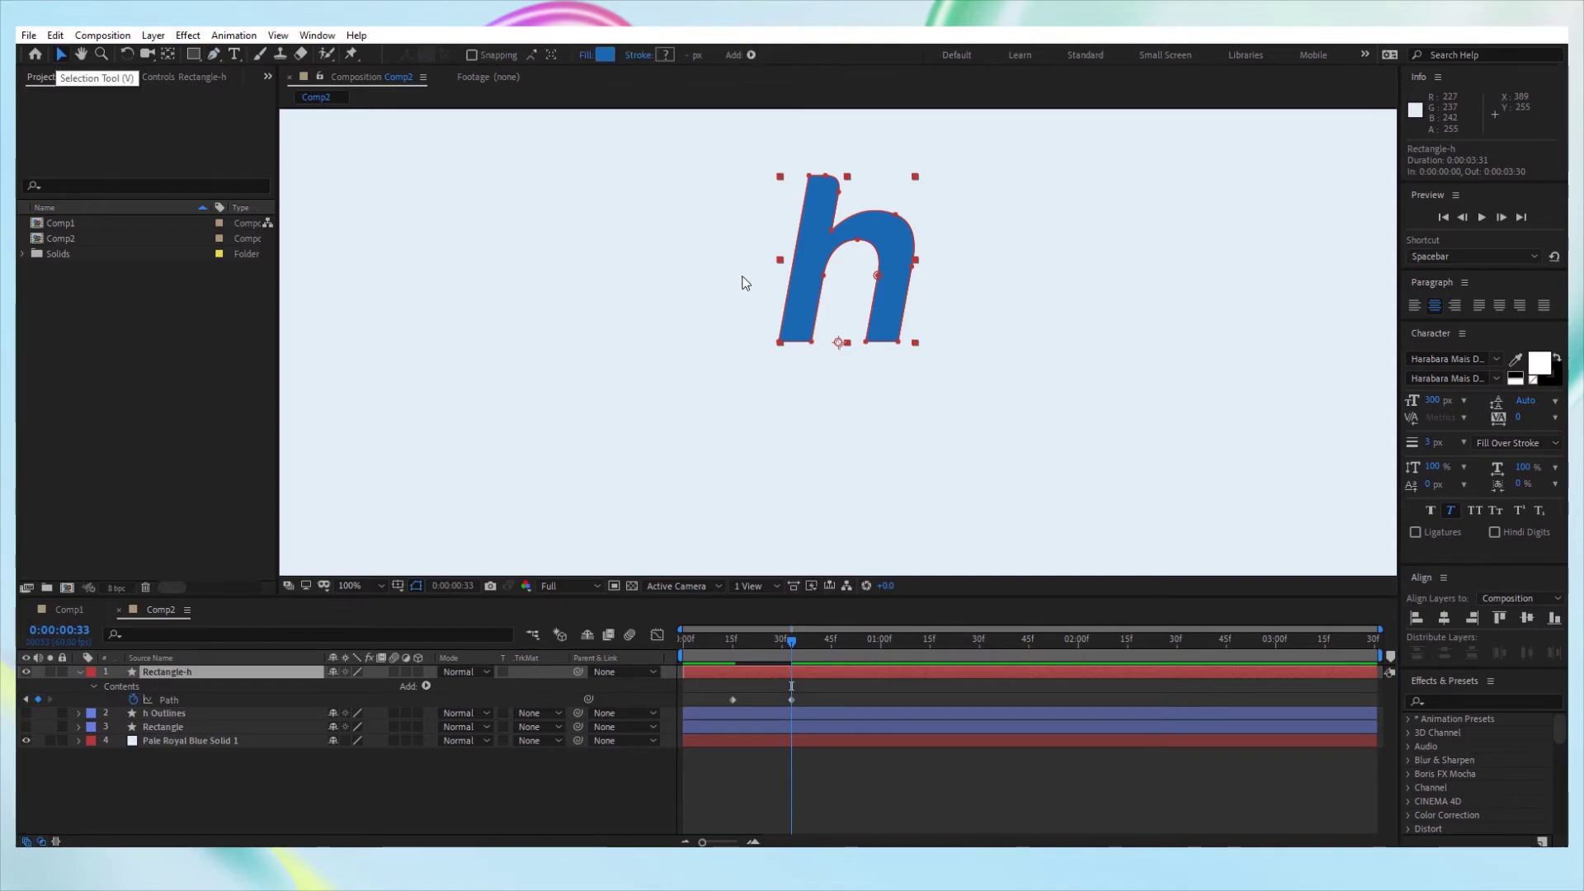
{"action": "left_click", "coordinate": [190, 701]}
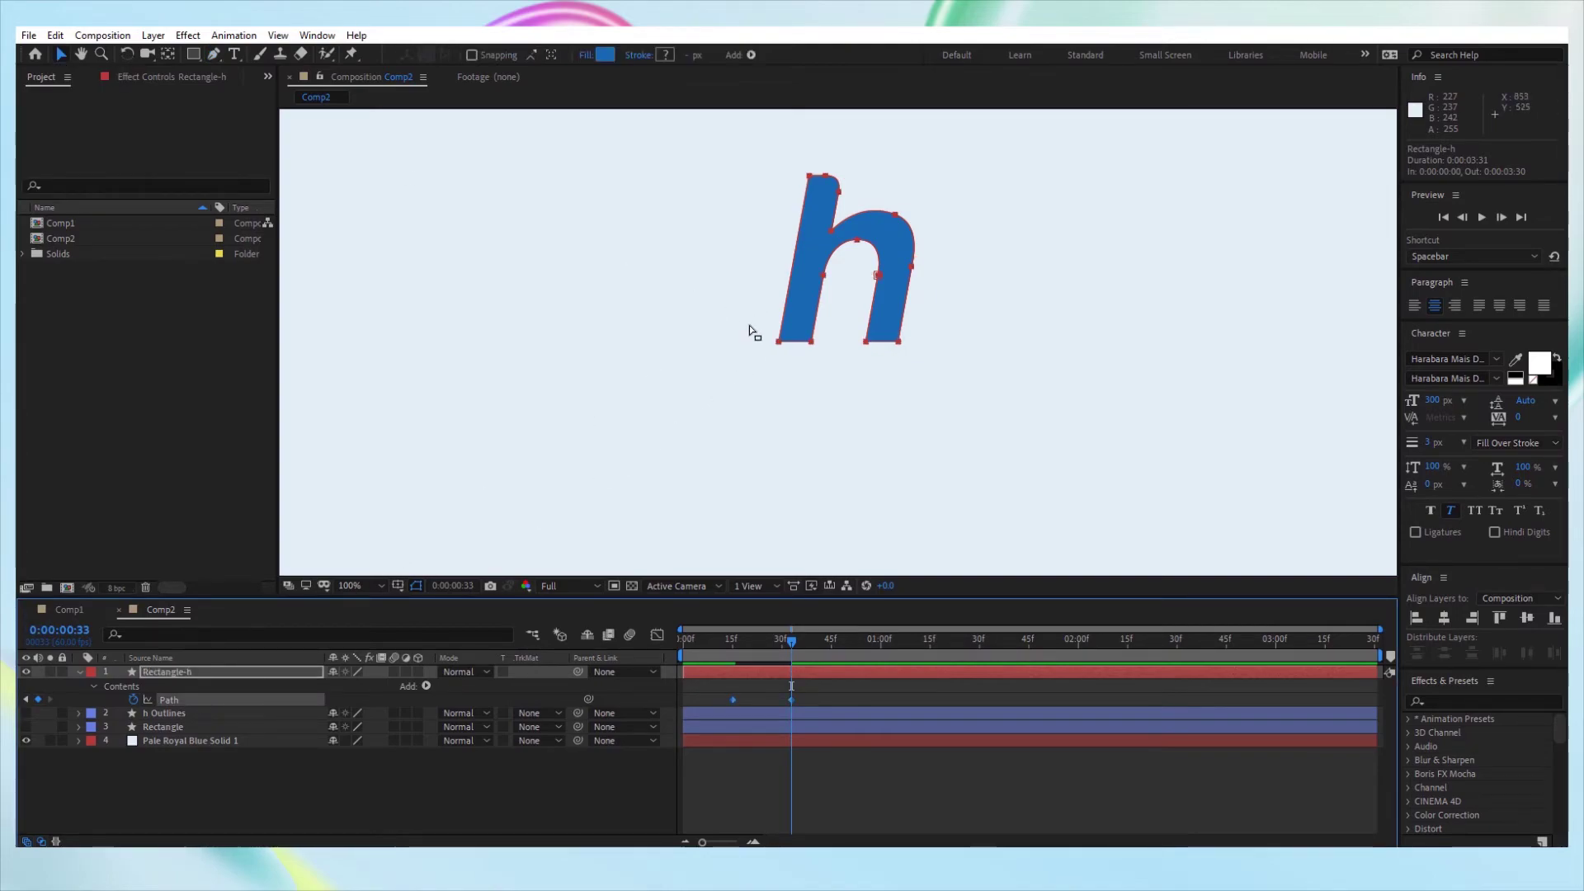
{"action": "left_click_drag", "start_coordinate": [751, 319], "coordinate": [789, 360]}
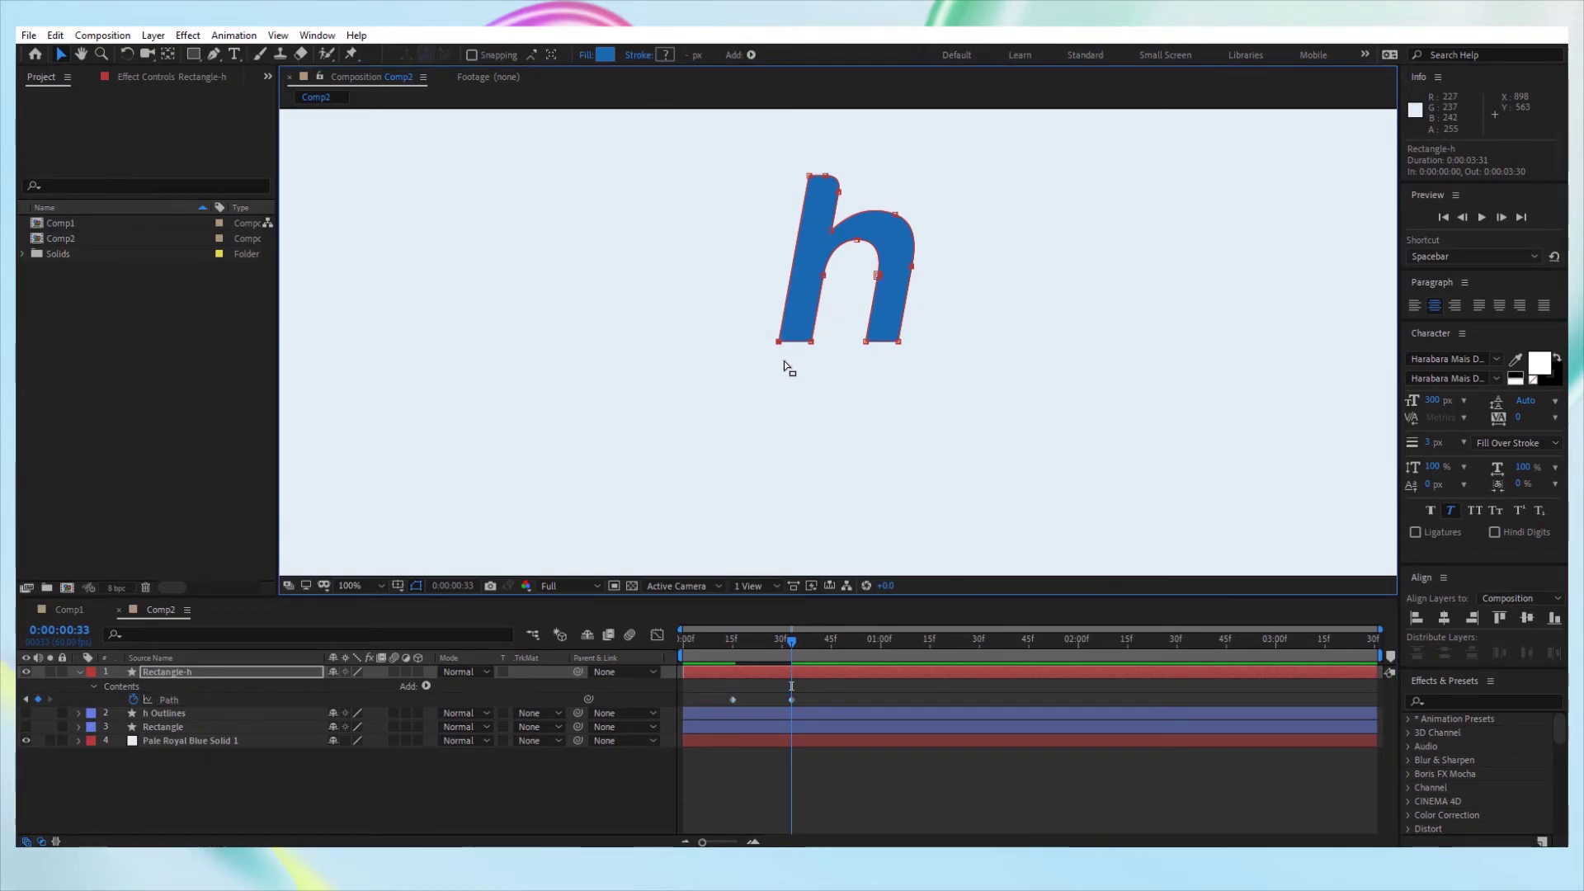
Set the h's bottom-left point as First Vertex on the frame-33 keyframe.
{"action": "right_click", "coordinate": [780, 347]}
{"action": "mouse_move", "coordinate": [902, 378]}
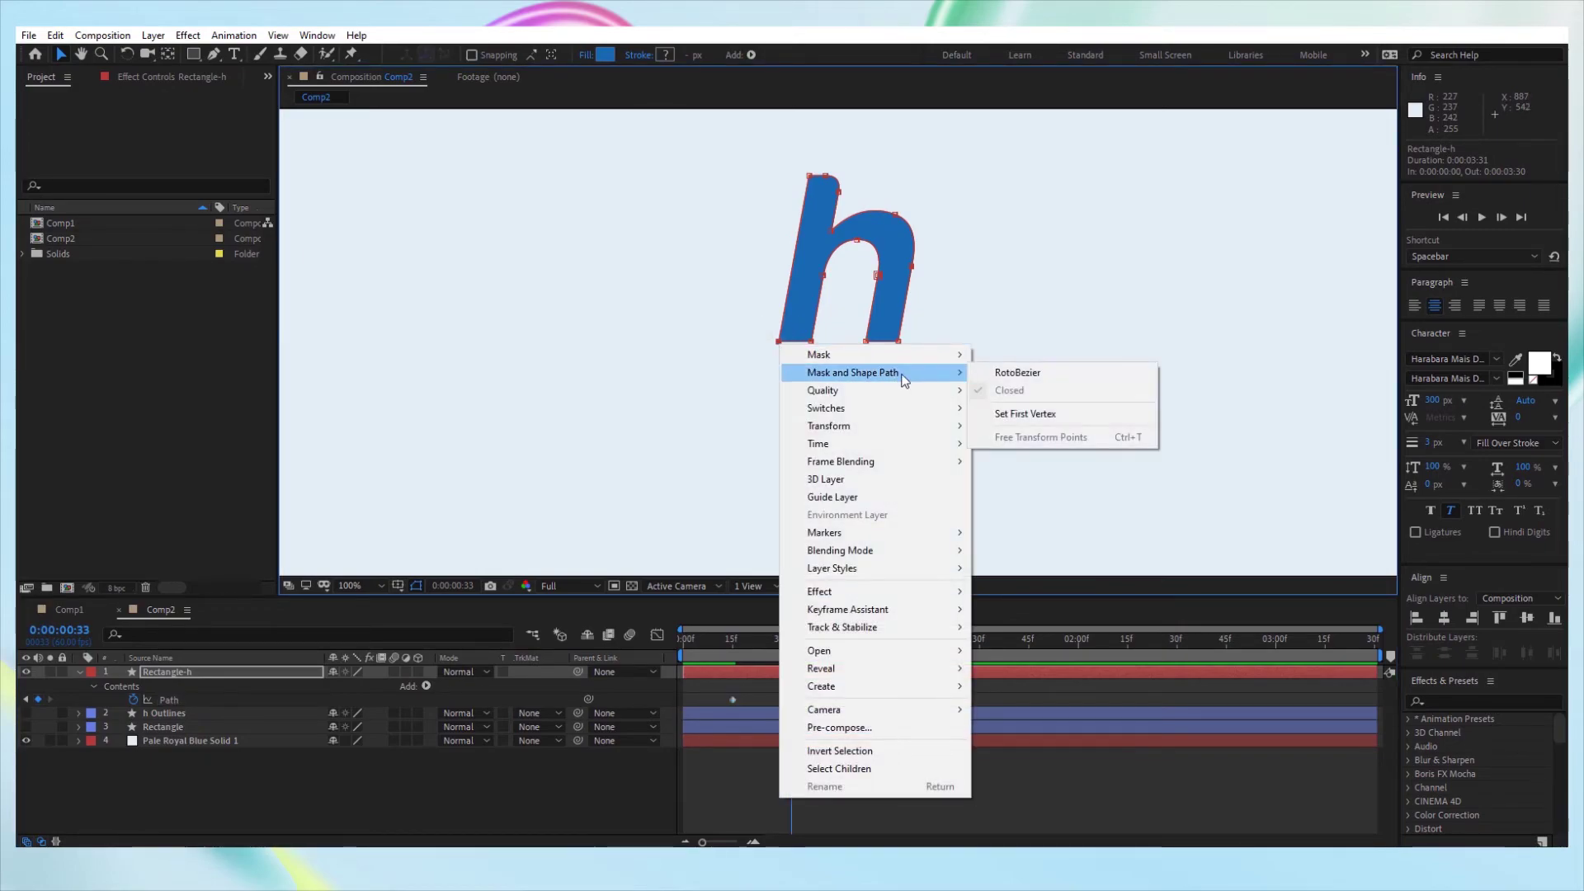
{"action": "left_click", "coordinate": [1077, 414]}
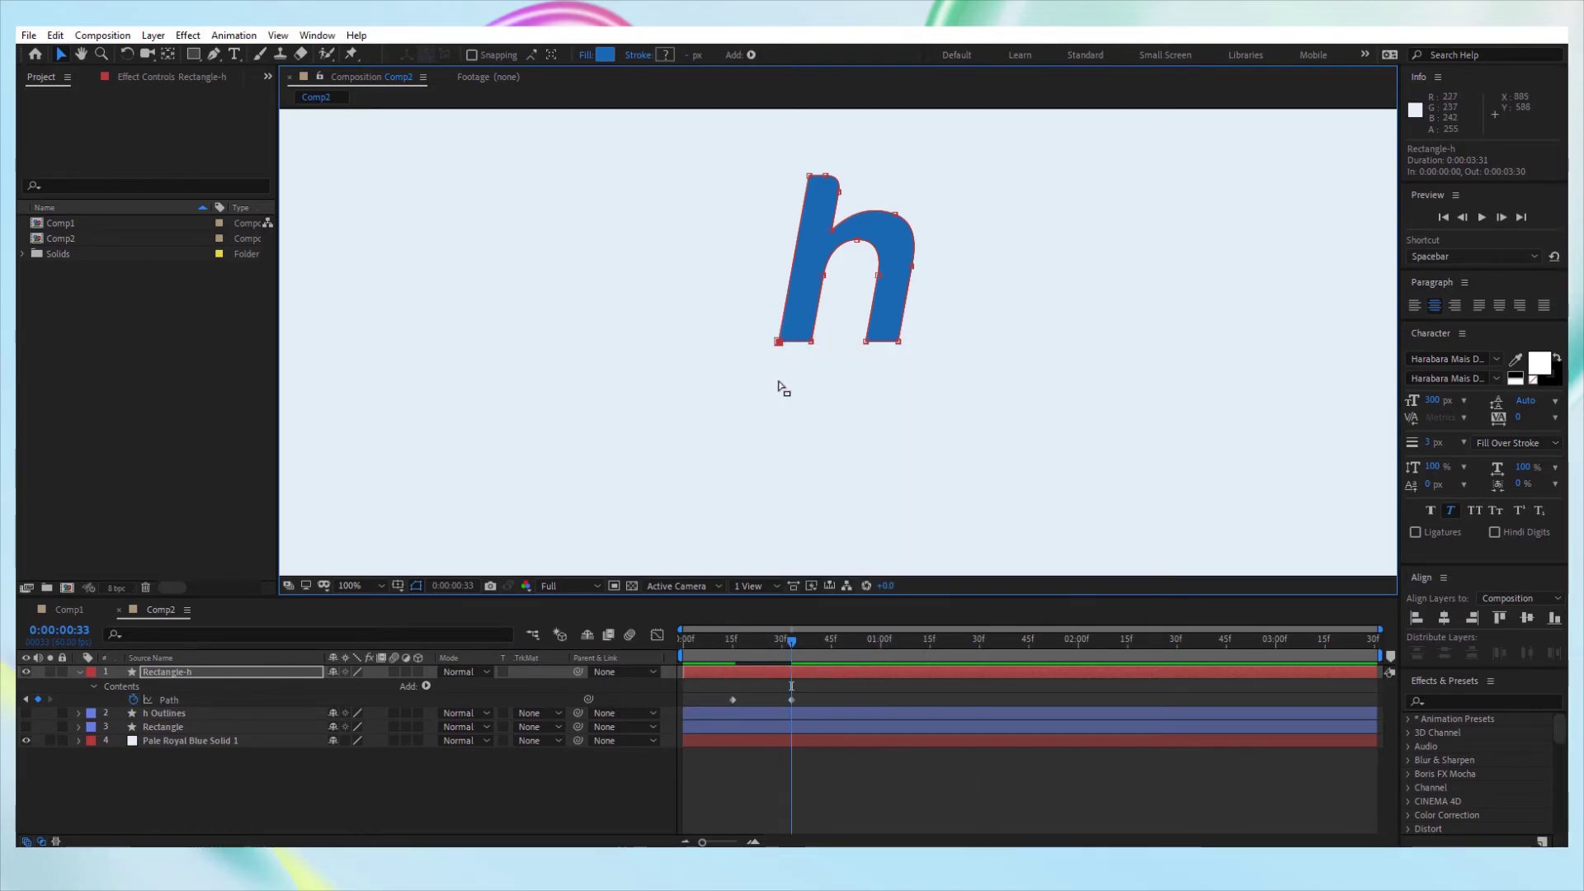
{"action": "left_click", "coordinate": [774, 340]}
At frame 15, set the rectangle's bottom-left corner as its First Vertex.
{"action": "left_click", "coordinate": [730, 640]}
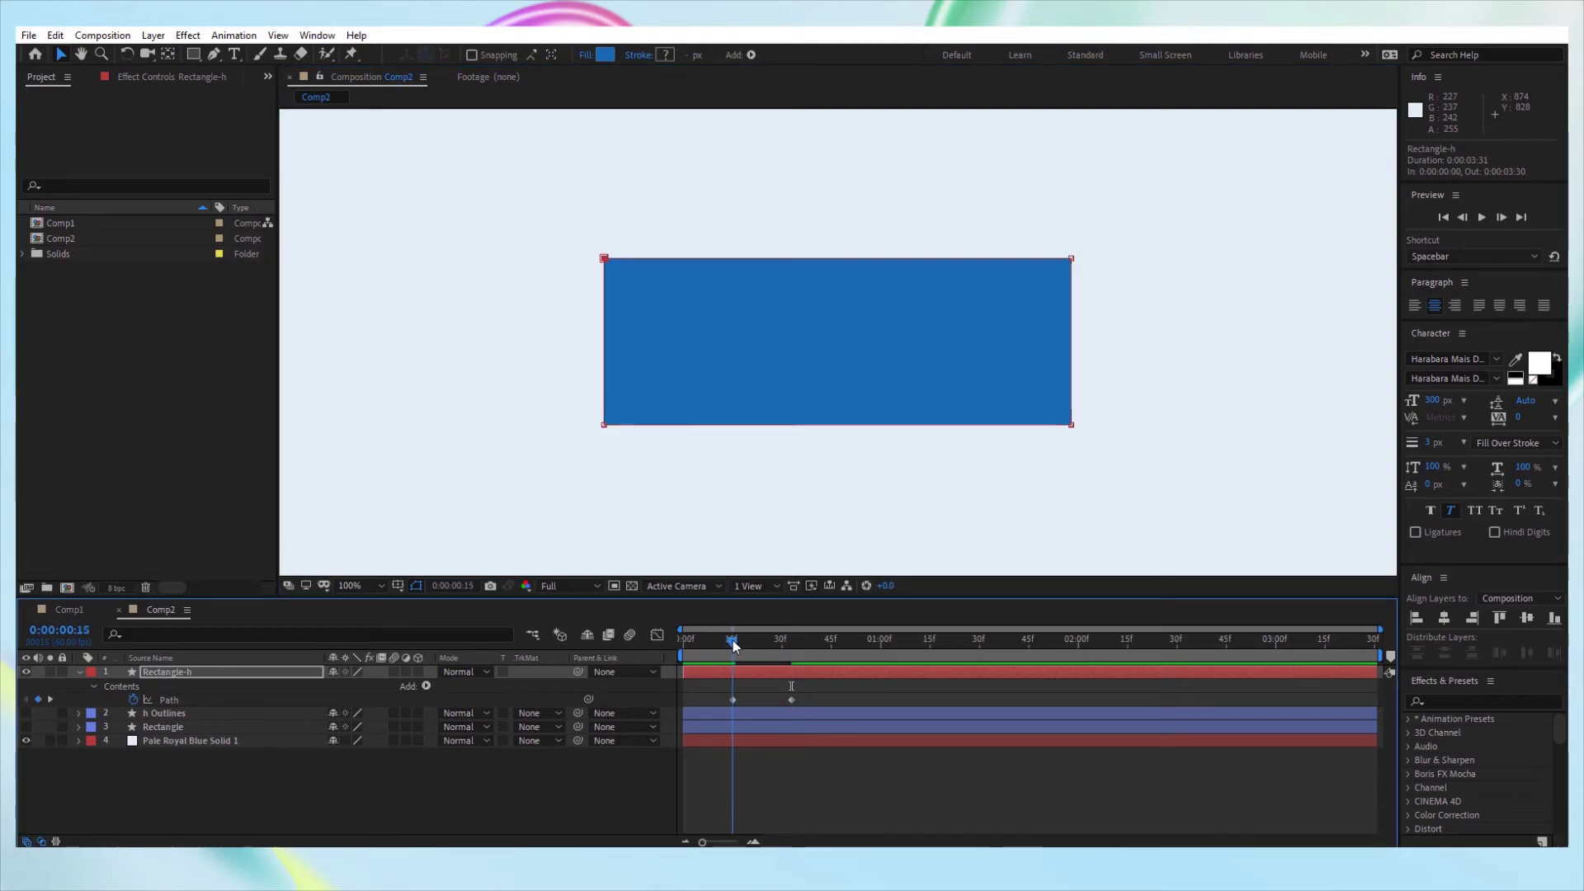
{"action": "left_click", "coordinate": [604, 425]}
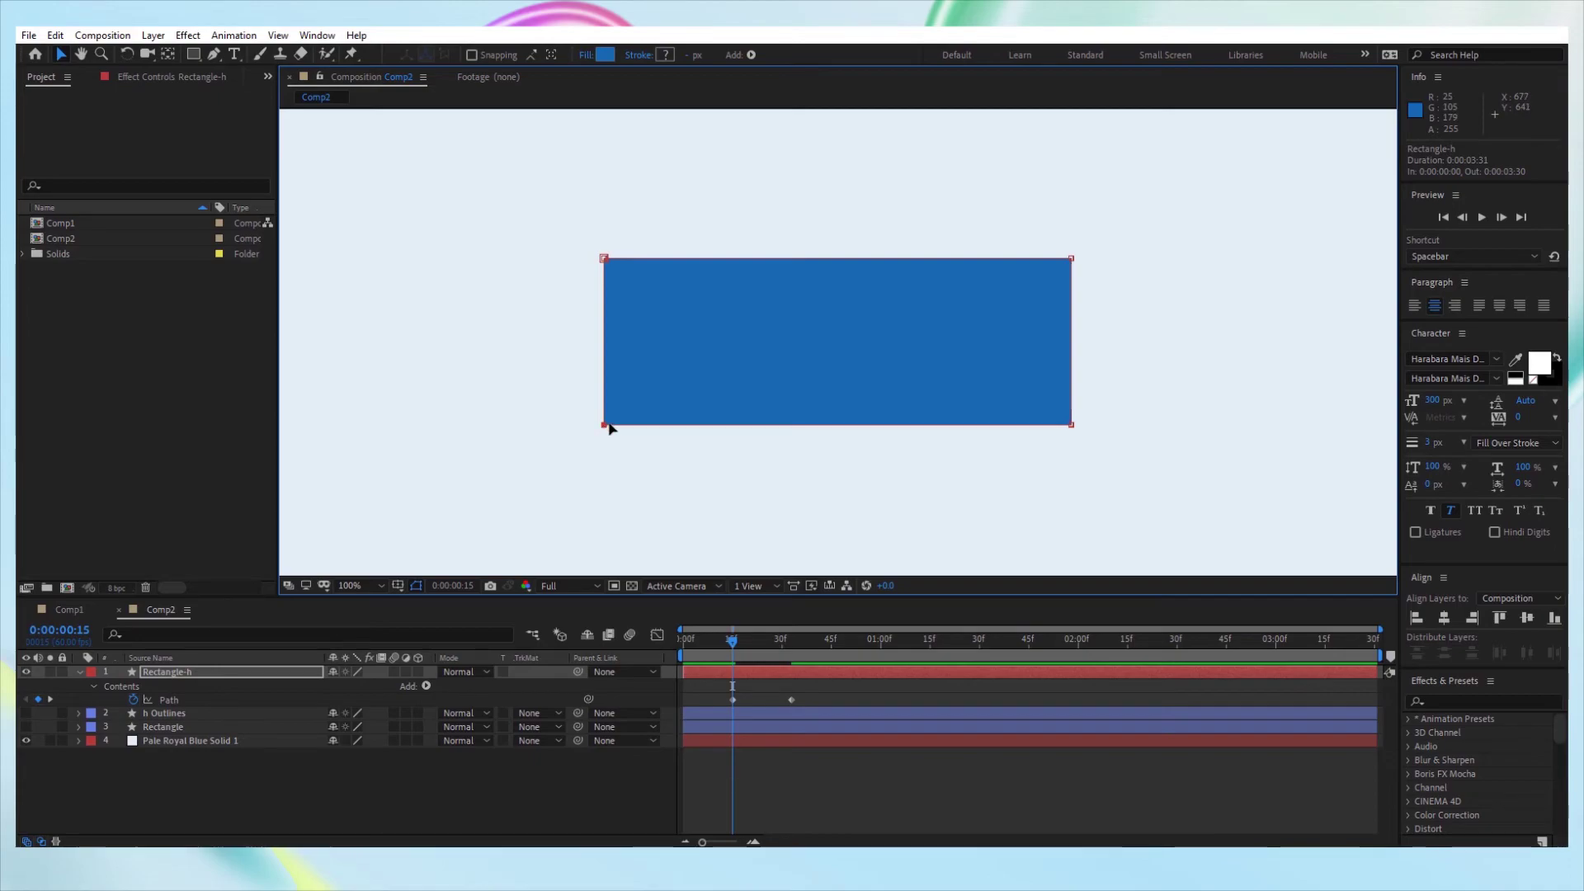
{"action": "right_click", "coordinate": [607, 426]}
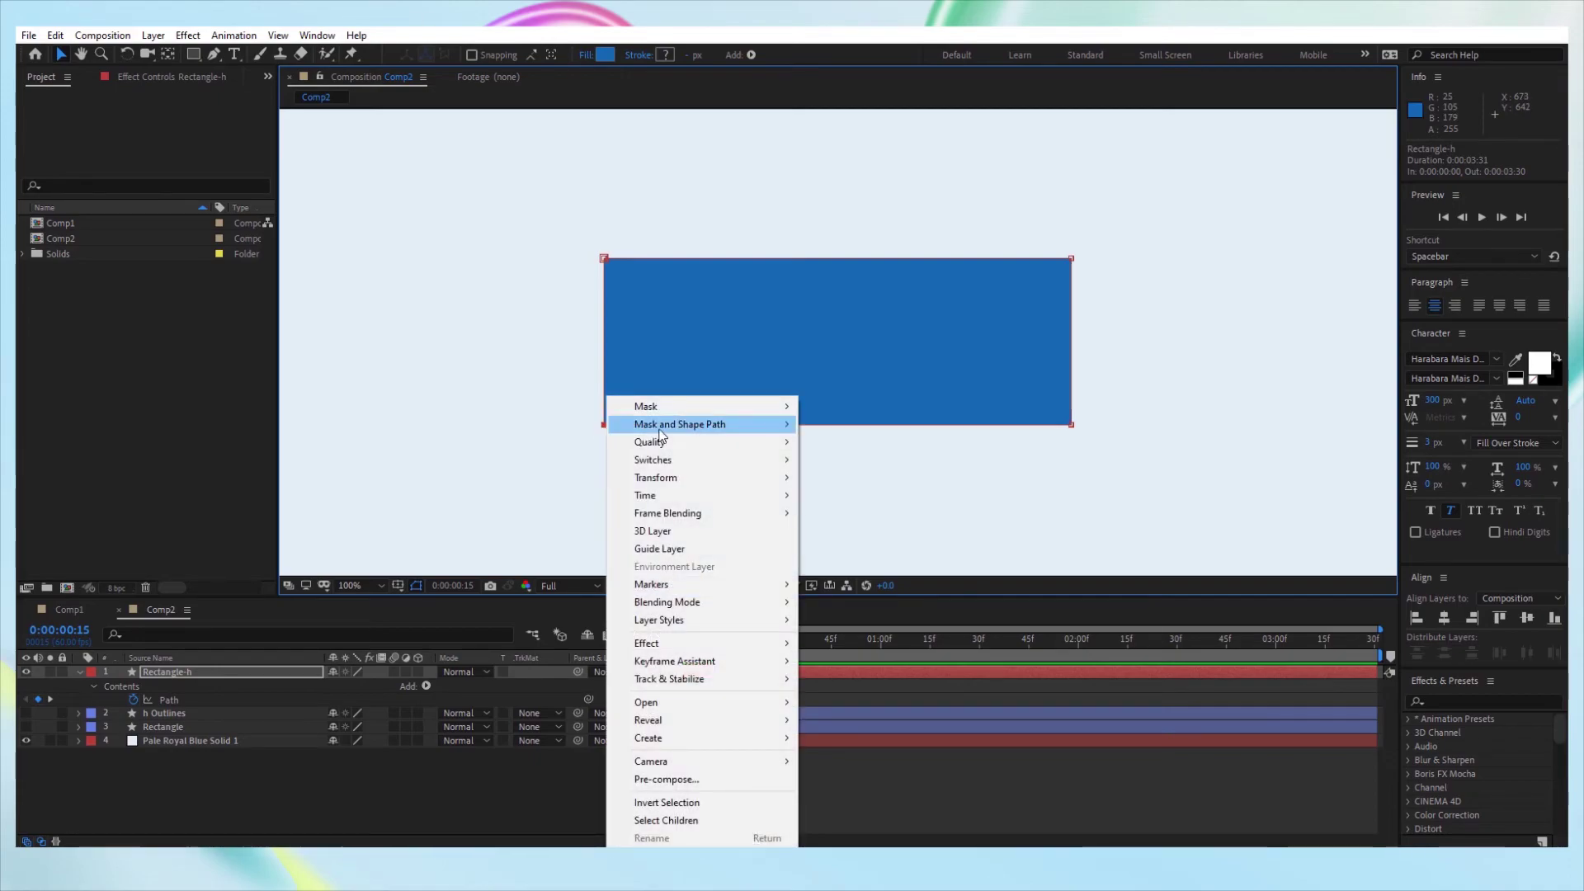
{"action": "mouse_move", "coordinate": [669, 432]}
{"action": "left_click", "coordinate": [854, 465]}
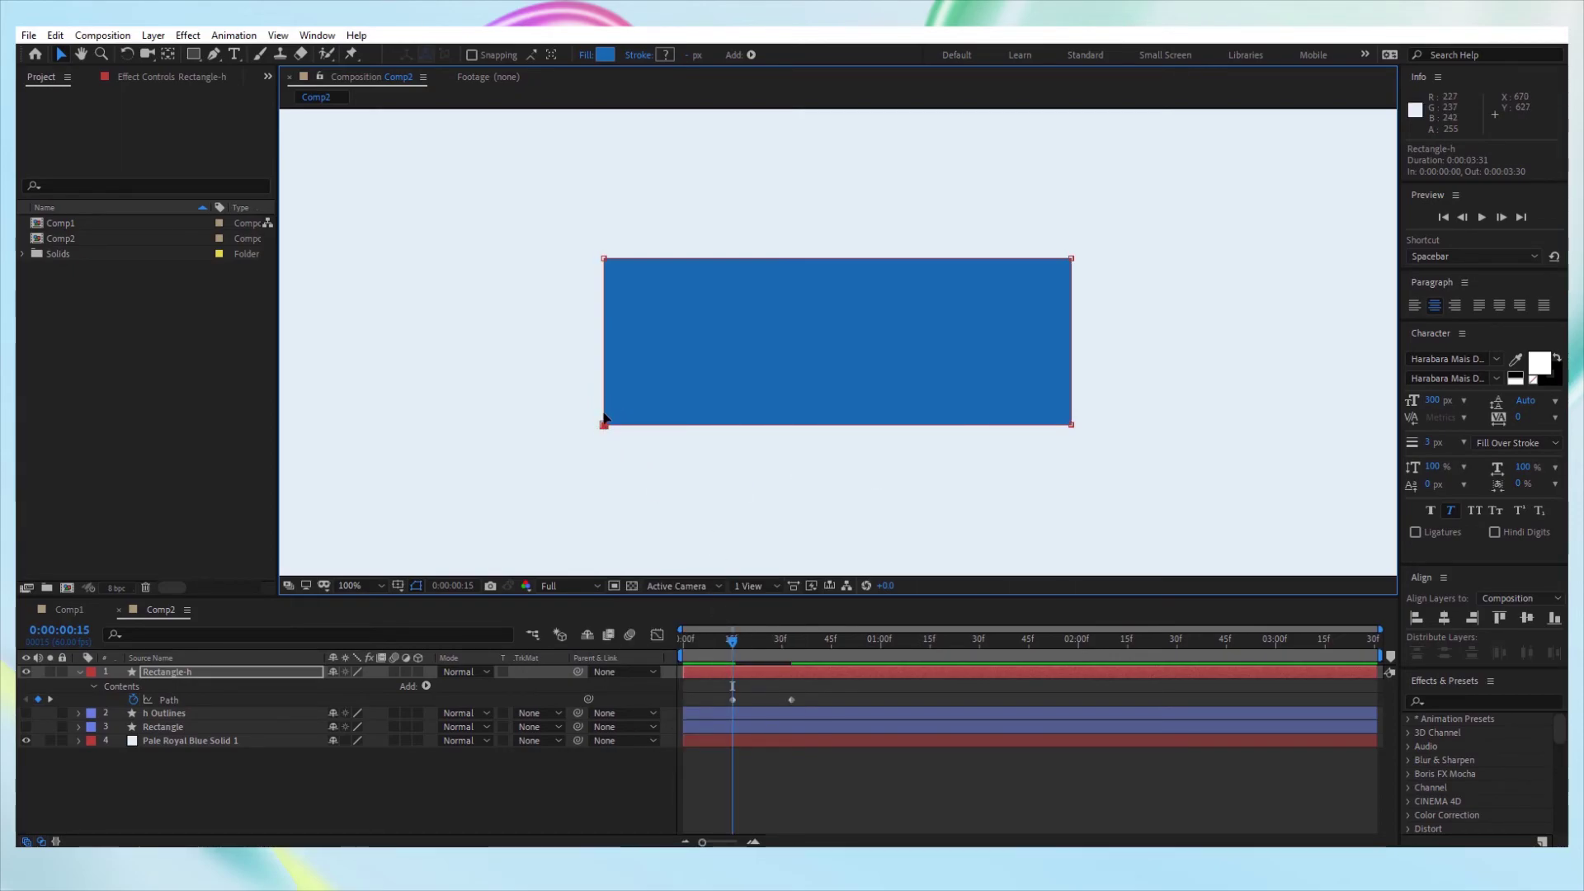
{"action": "left_click", "coordinate": [790, 641]}
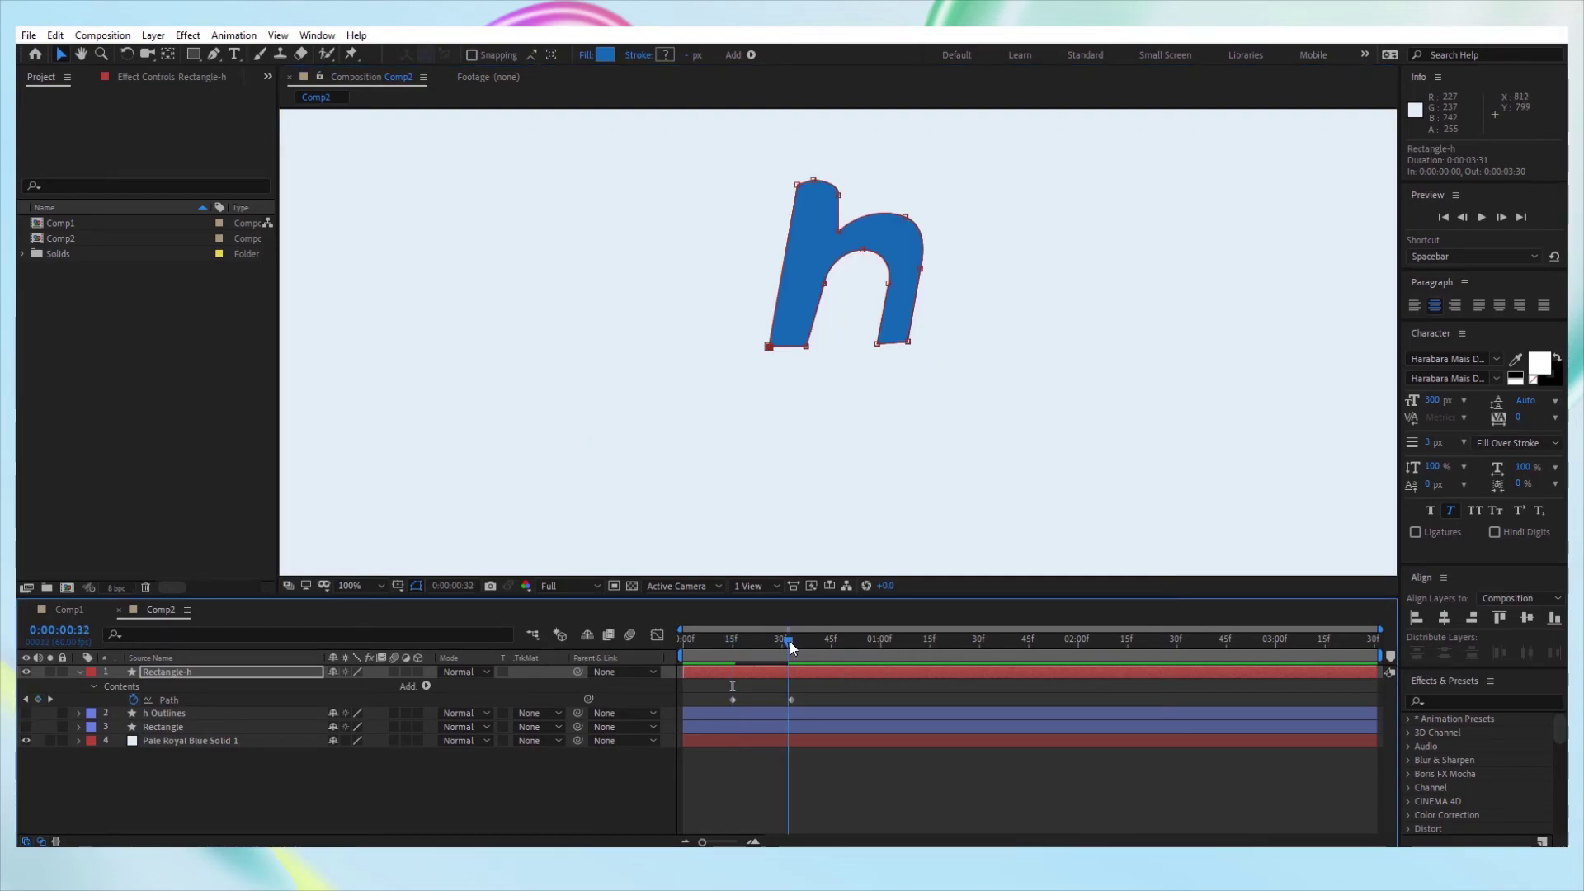
{"action": "left_click_drag", "start_coordinate": [787, 641], "coordinate": [776, 642]}
{"action": "left_click", "coordinate": [360, 586]}
{"action": "left_click", "coordinate": [364, 320]}
{"action": "mouse_move", "coordinate": [776, 641]}
{"action": "left_mouse_down"}
{"action": "mouse_move", "coordinate": [724, 648]}
{"action": "mouse_move", "coordinate": [802, 665]}
{"action": "mouse_move", "coordinate": [735, 670]}
{"action": "mouse_move", "coordinate": [801, 676]}
{"action": "mouse_move", "coordinate": [781, 655]}
{"action": "left_mouse_up"}
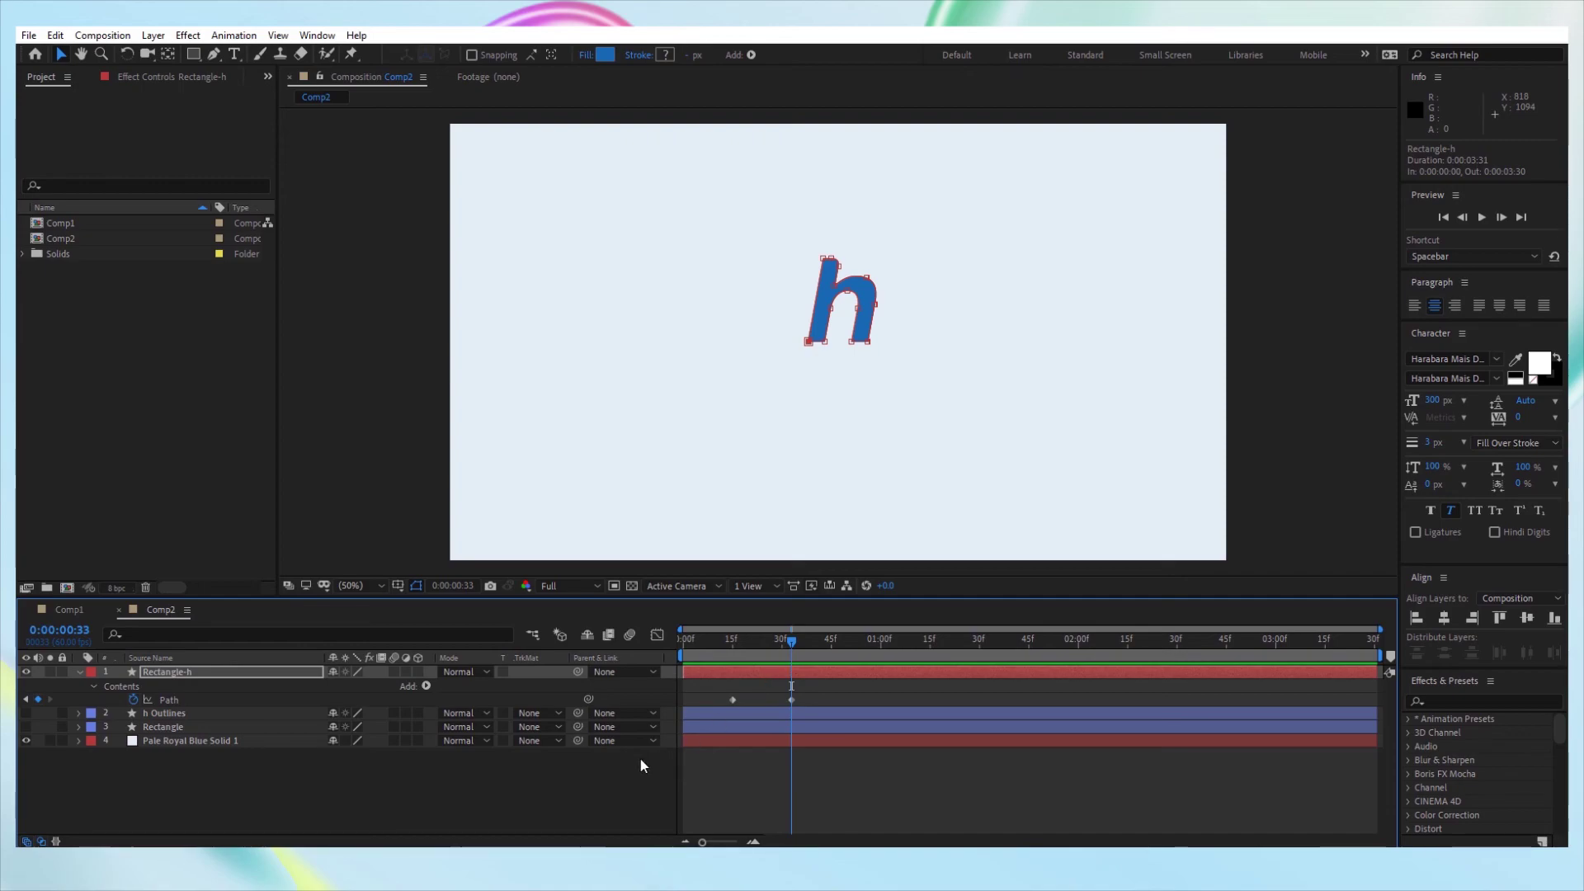
{"action": "mouse_move", "coordinate": [789, 646]}
{"action": "left_mouse_down"}
{"action": "mouse_move", "coordinate": [746, 642]}
{"action": "mouse_move", "coordinate": [790, 642]}
{"action": "left_mouse_up"}
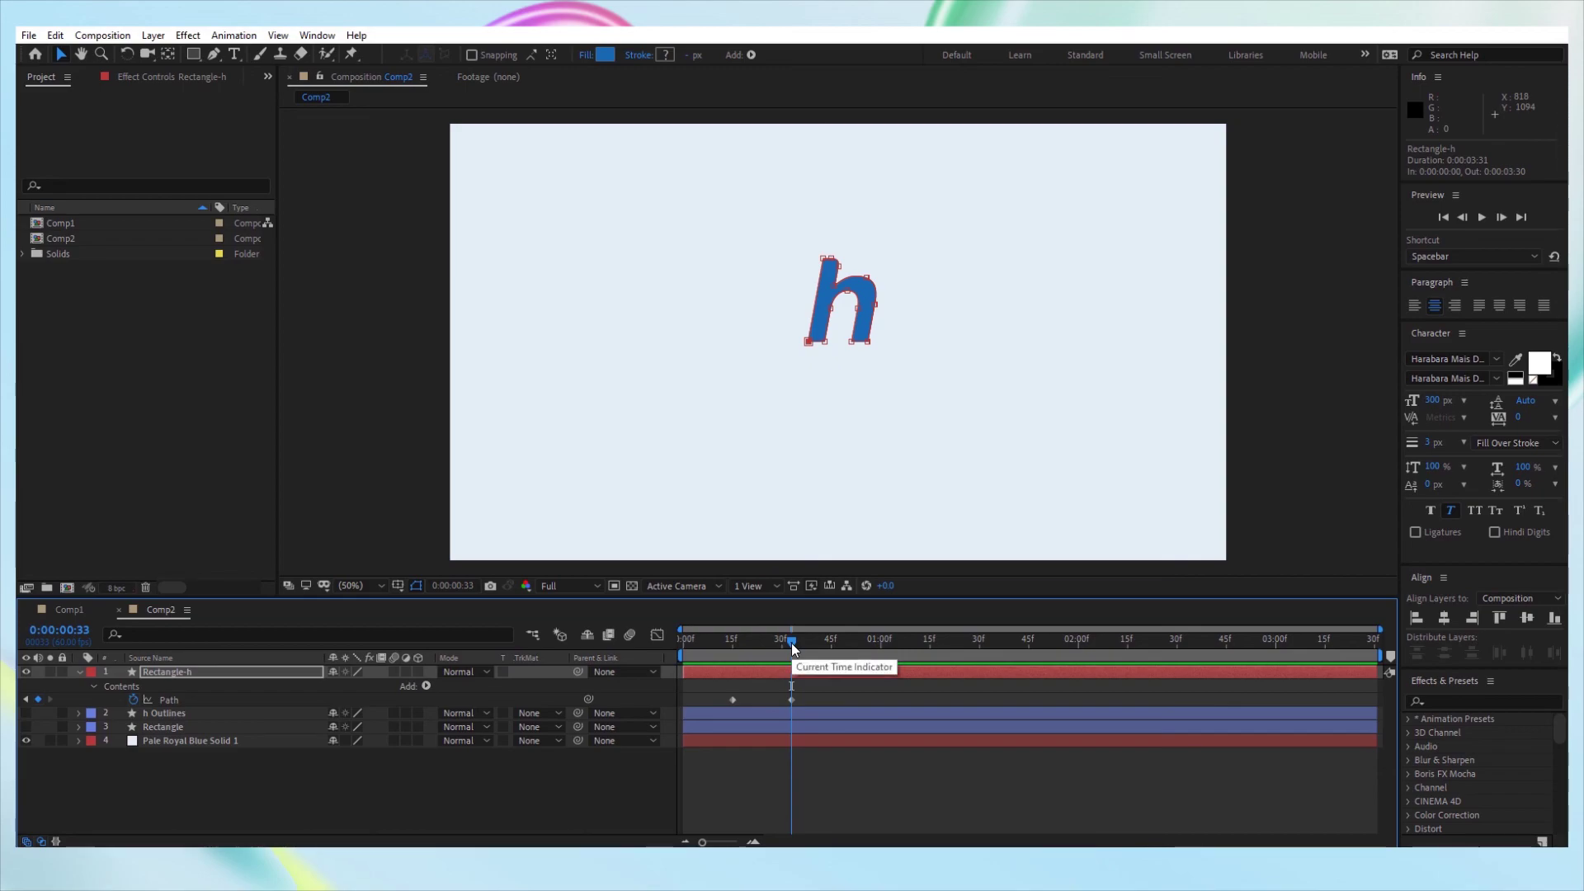